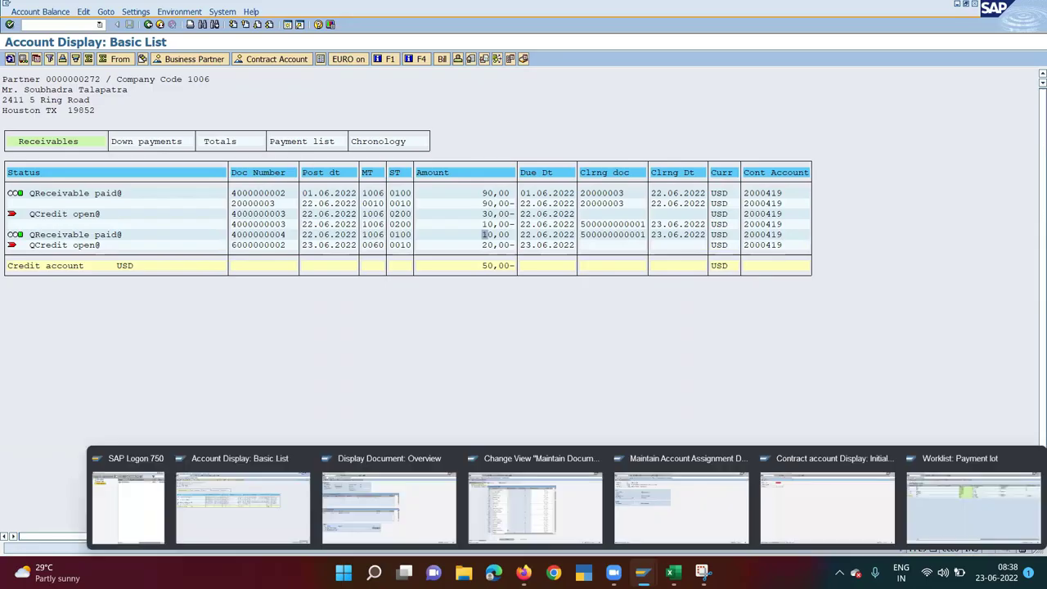
# - Close the other open SAP session windows, including the account assignment, contract account, payment lot and document display sessions, keeping the Account Display session
pyautogui.moveTo(643, 571)
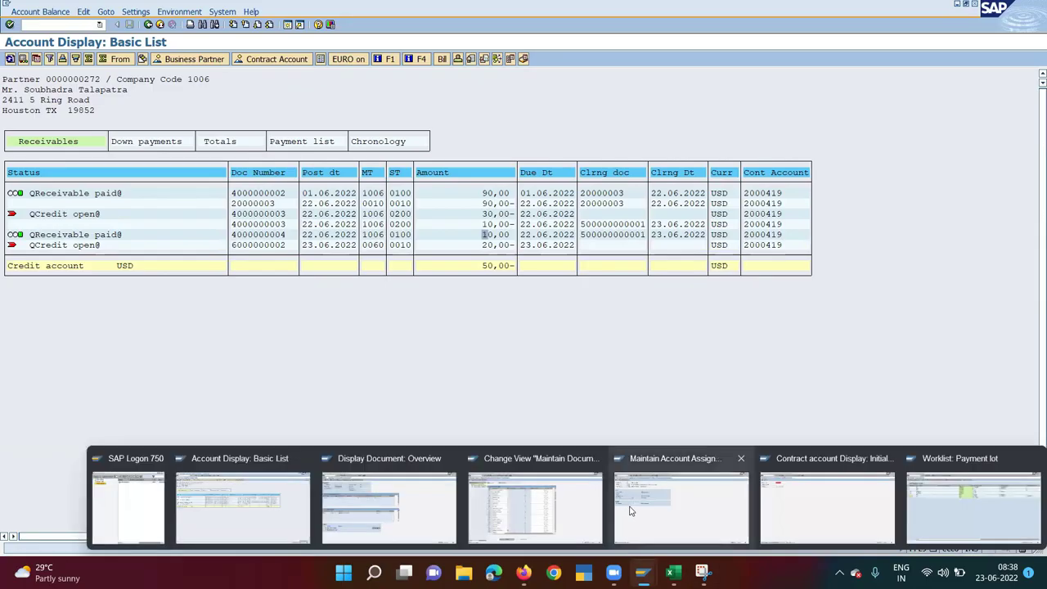
pyautogui.click(741, 462)
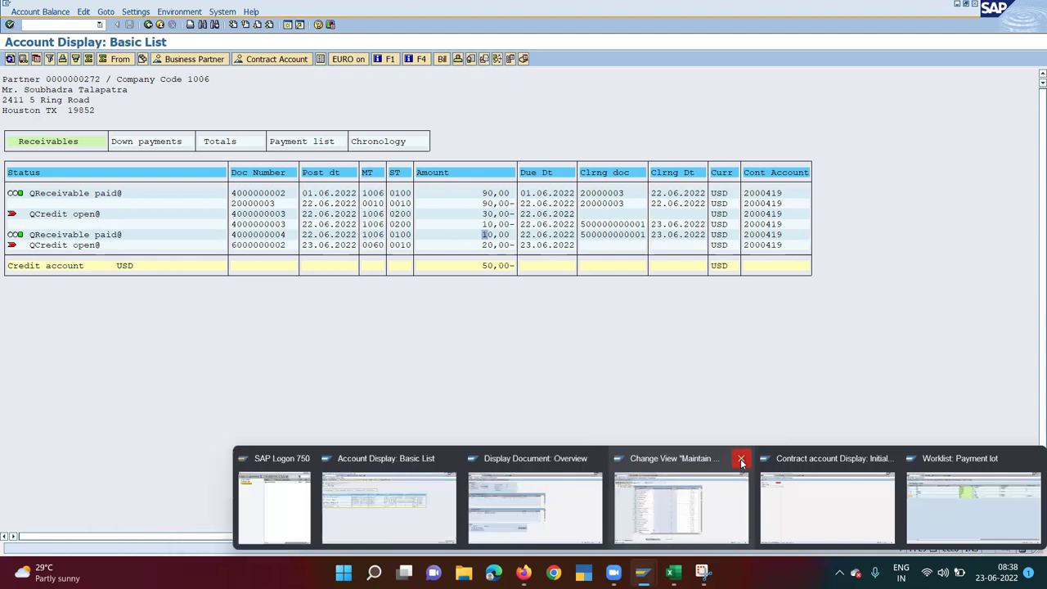
pyautogui.click(742, 460)
pyautogui.click(818, 458)
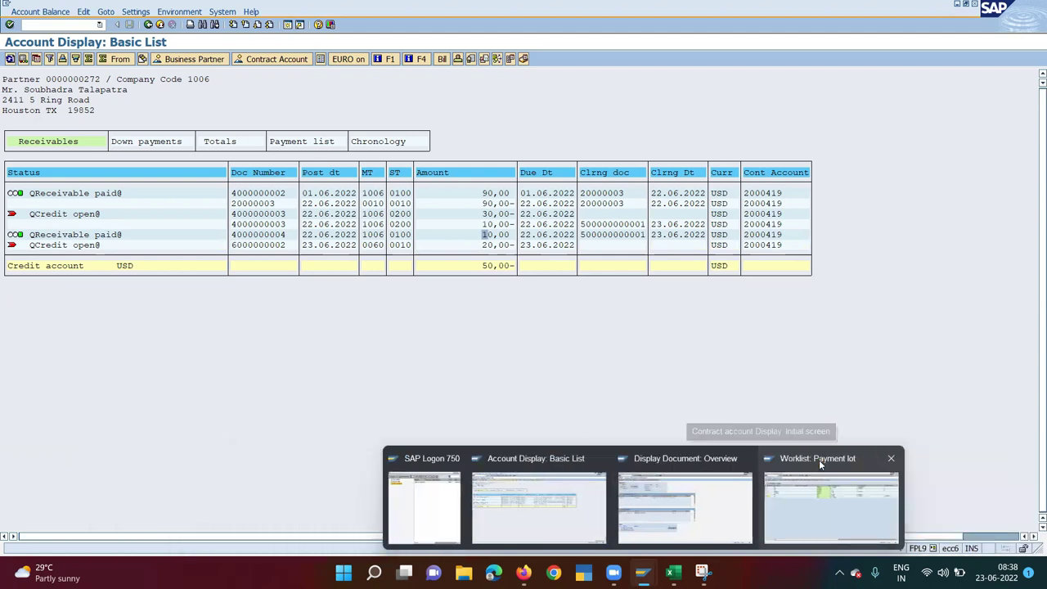
pyautogui.click(891, 463)
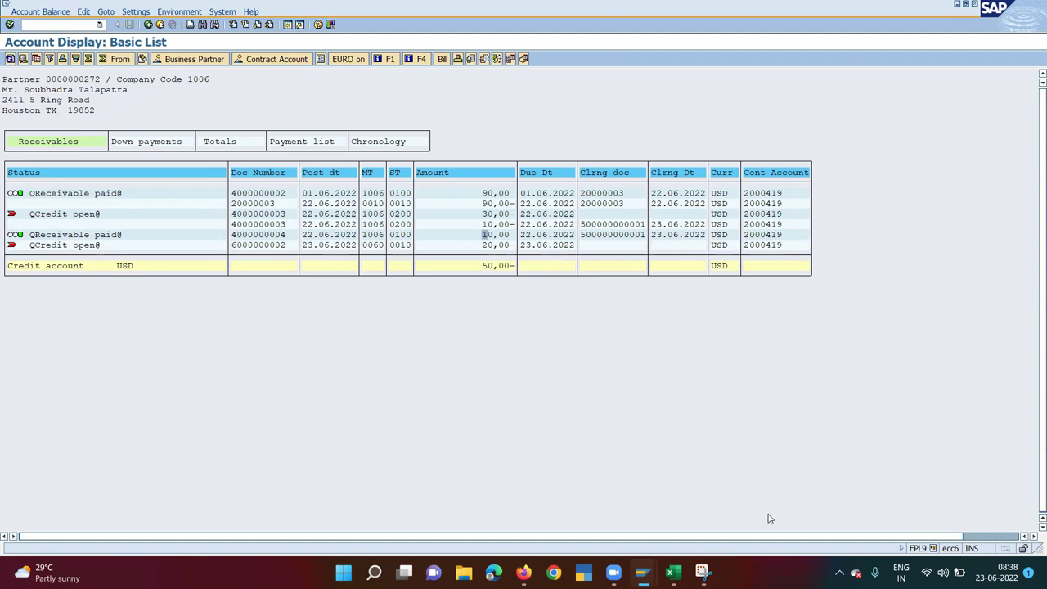
pyautogui.moveTo(644, 572)
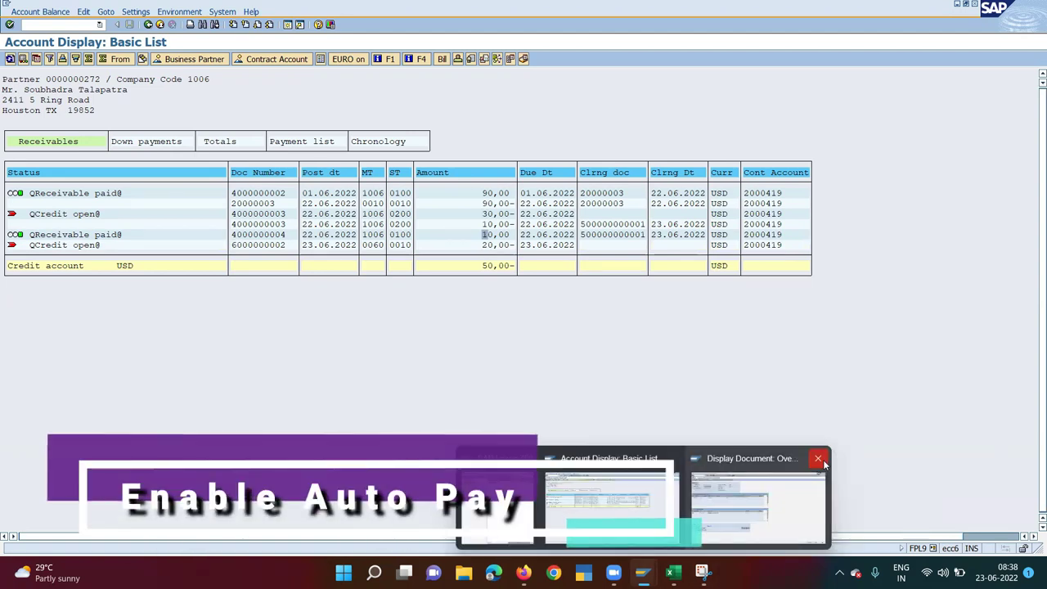
pyautogui.click(818, 459)
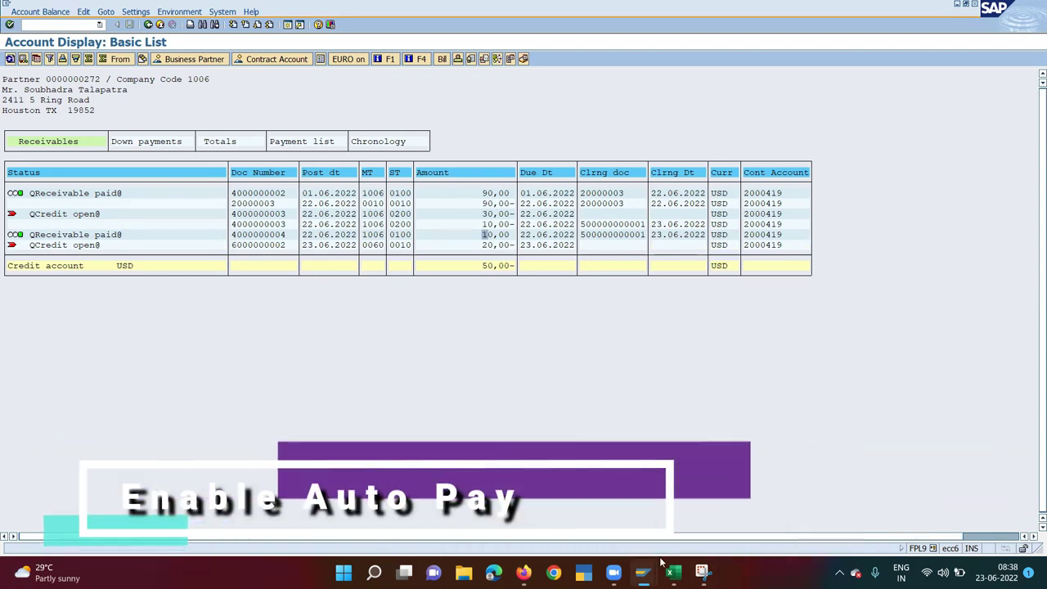
pyautogui.click(621, 520)
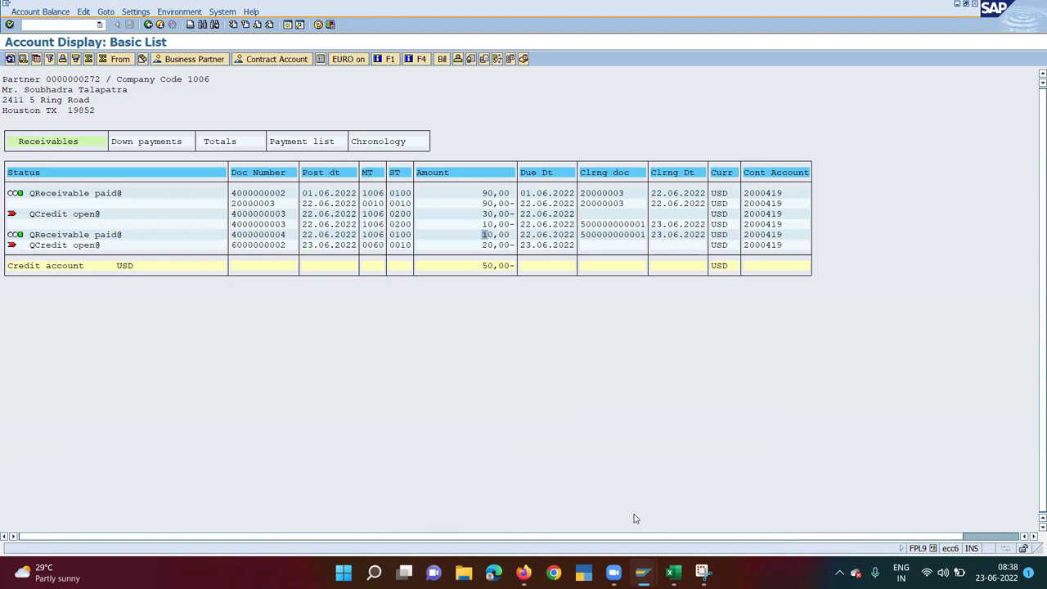
# - Start transaction SPRO in a new session and display the SAP Reference IMG
pyautogui.click(43, 25)
pyautogui.write('/osprpo')
pyautogui.press('BackSpace')
pyautogui.press('BackSpace')
pyautogui.write('o')
pyautogui.press('Return')
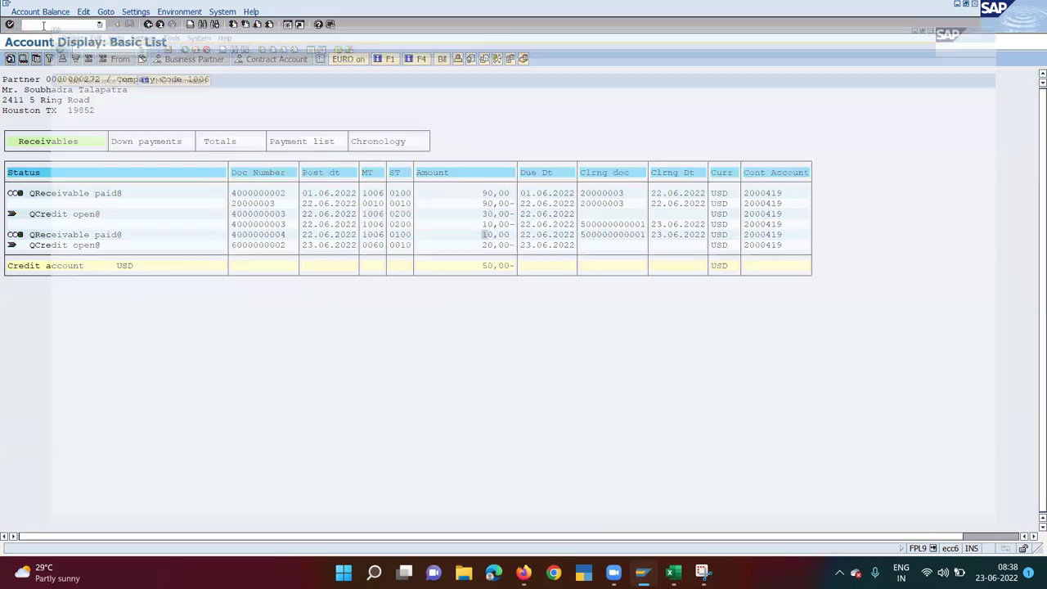
pyautogui.click(70, 61)
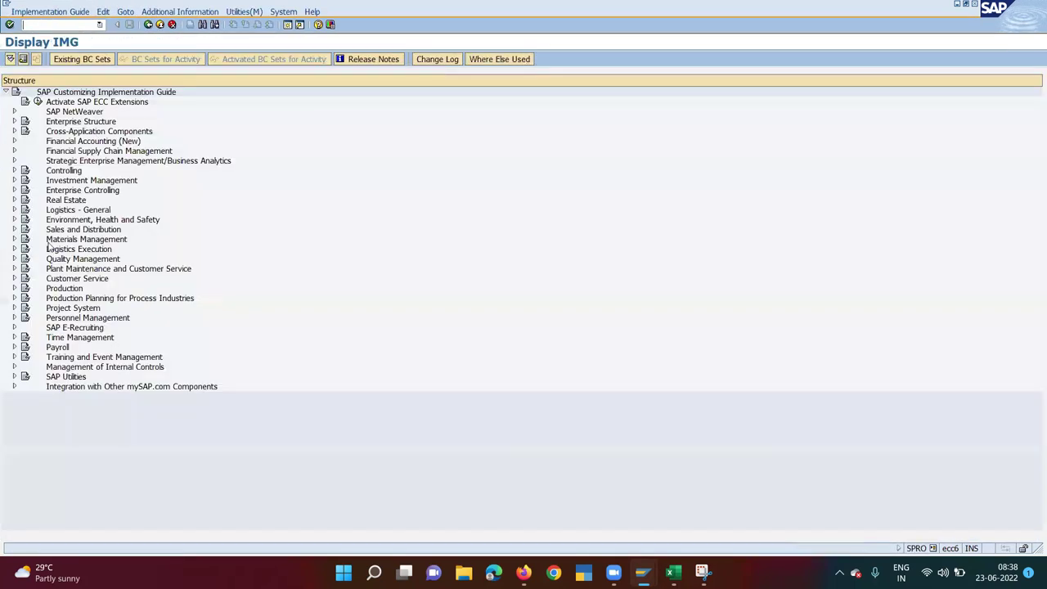
# - Open Define Payment Methods under Incoming/Outgoing Payment Creation in the Payments business transactions of Contract Accounts Receivable and Payable
pyautogui.click(14, 140)
pyautogui.click(23, 180)
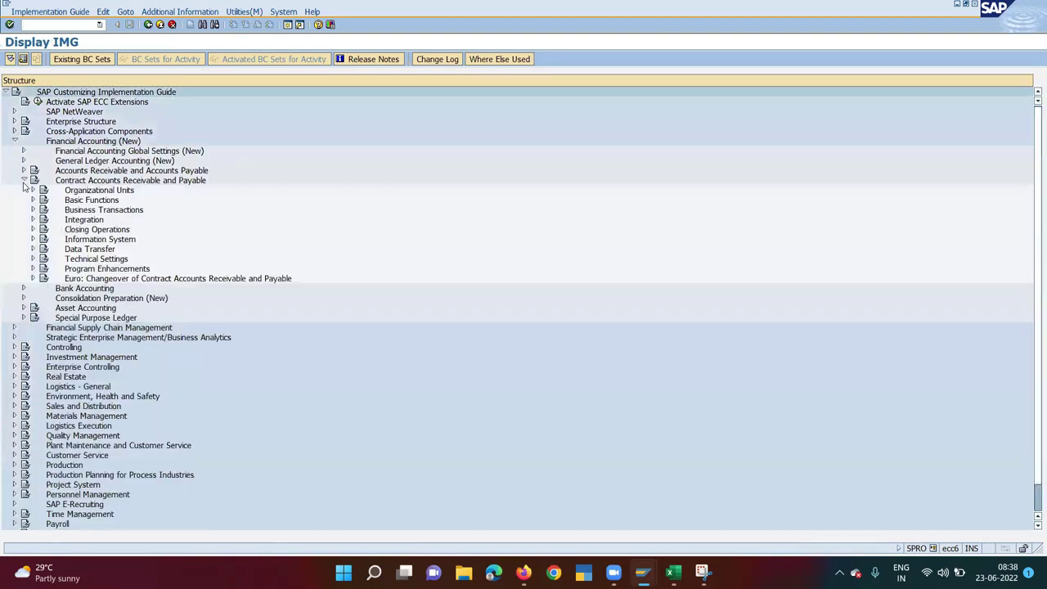
pyautogui.click(33, 210)
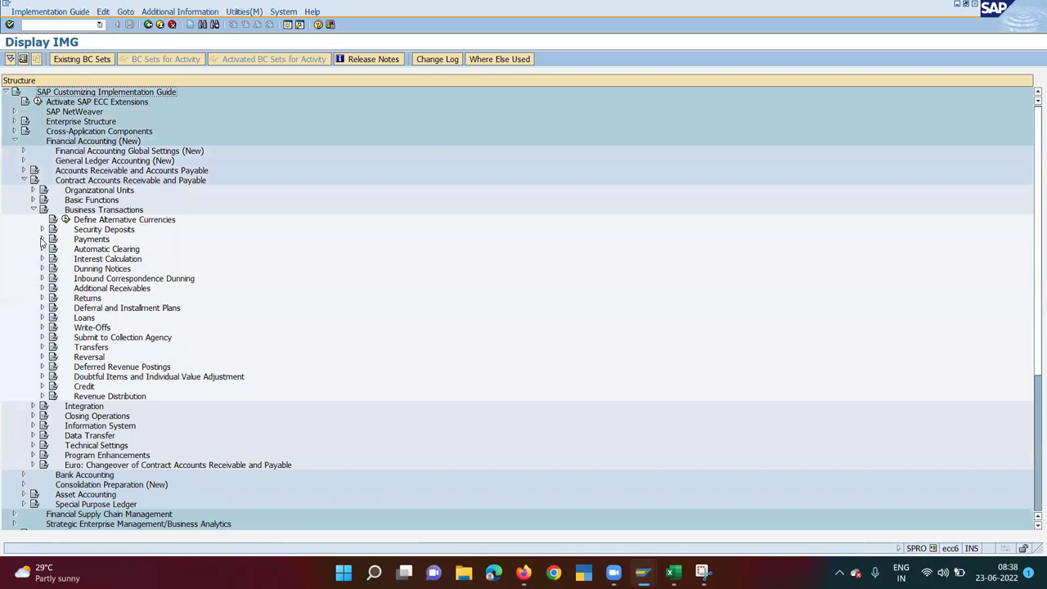
pyautogui.click(42, 239)
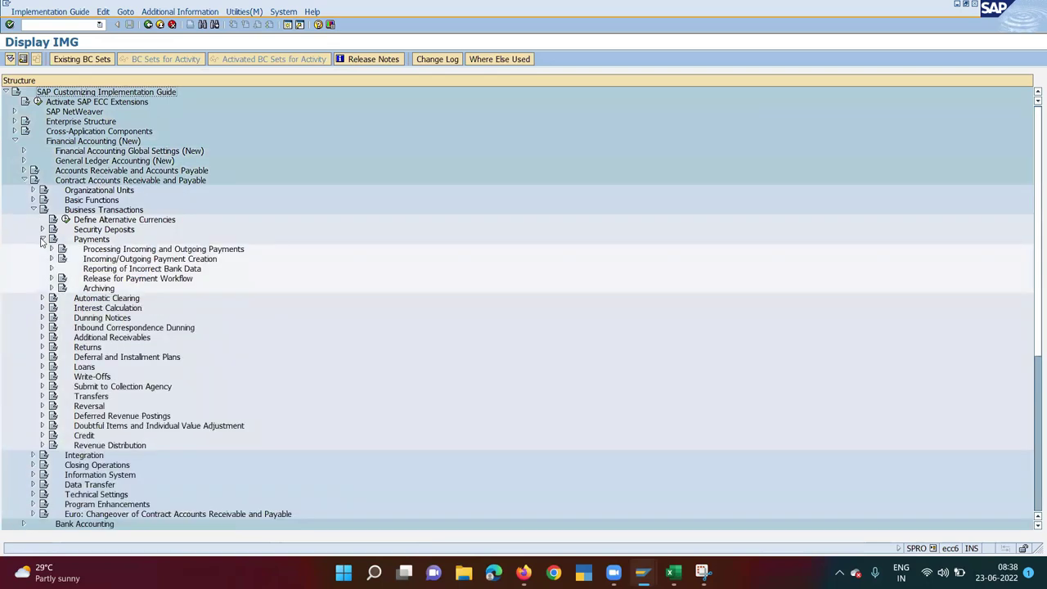
pyautogui.click(92, 250)
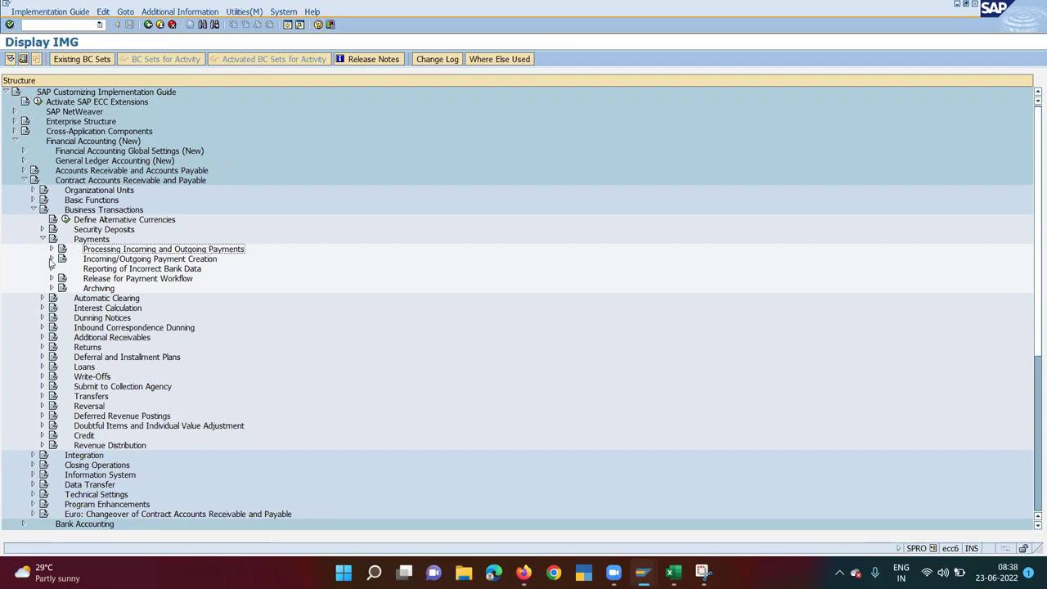
pyautogui.click(132, 260)
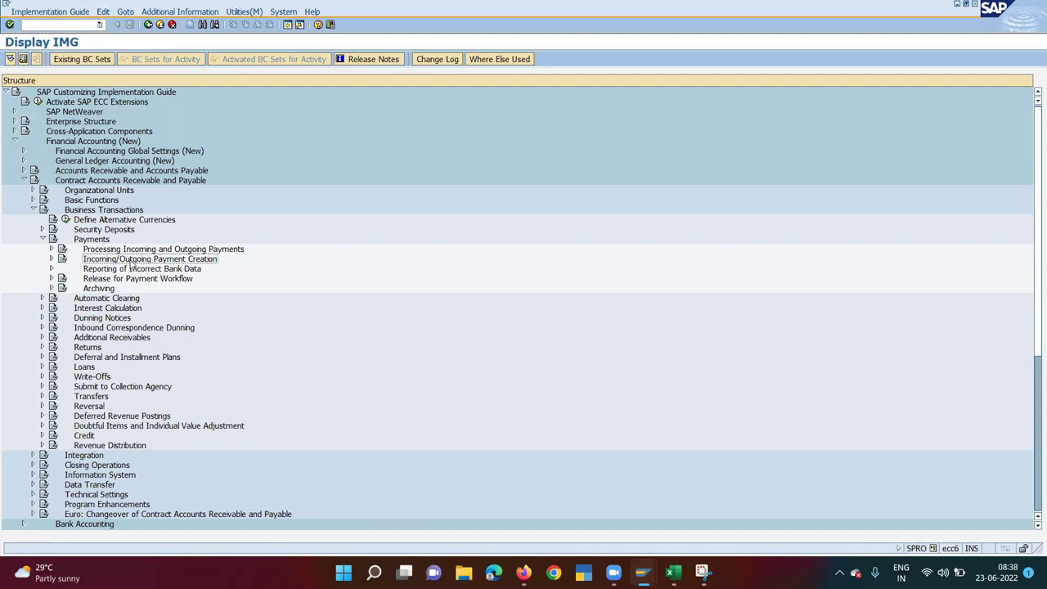
pyautogui.click(136, 251)
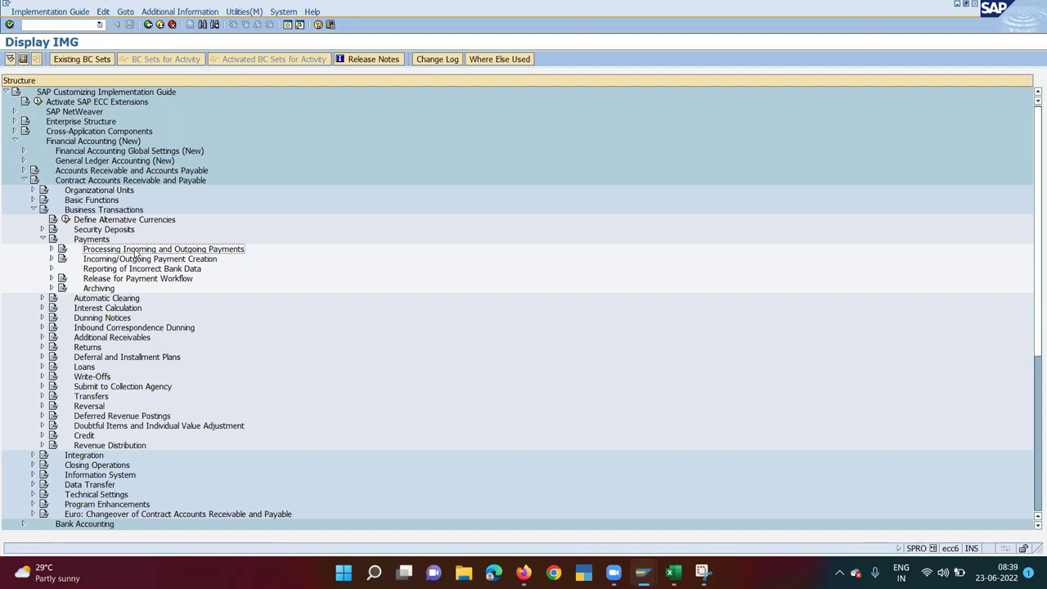
pyautogui.click(140, 262)
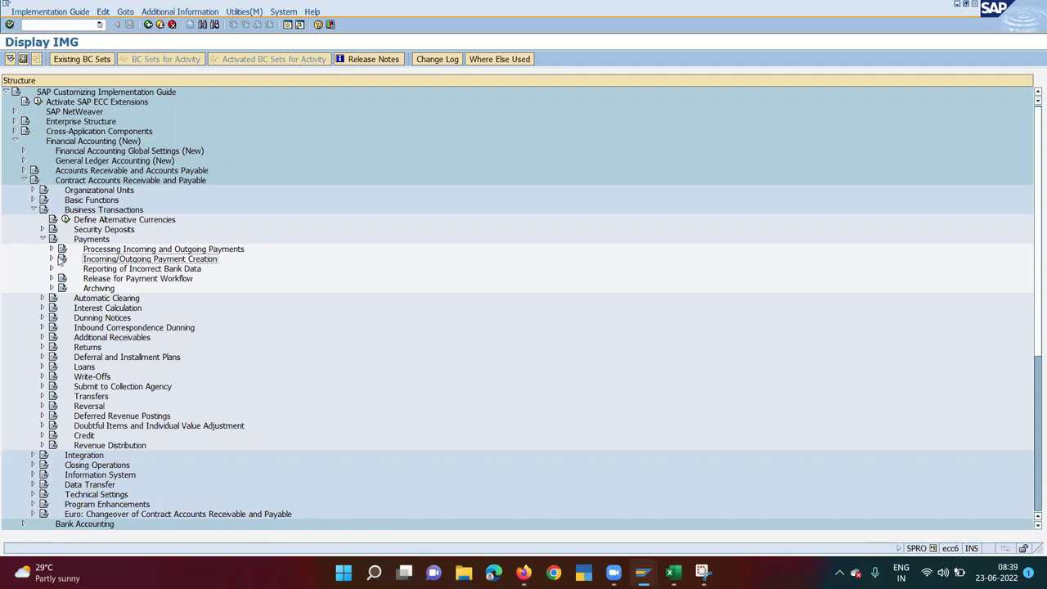
pyautogui.click(50, 258)
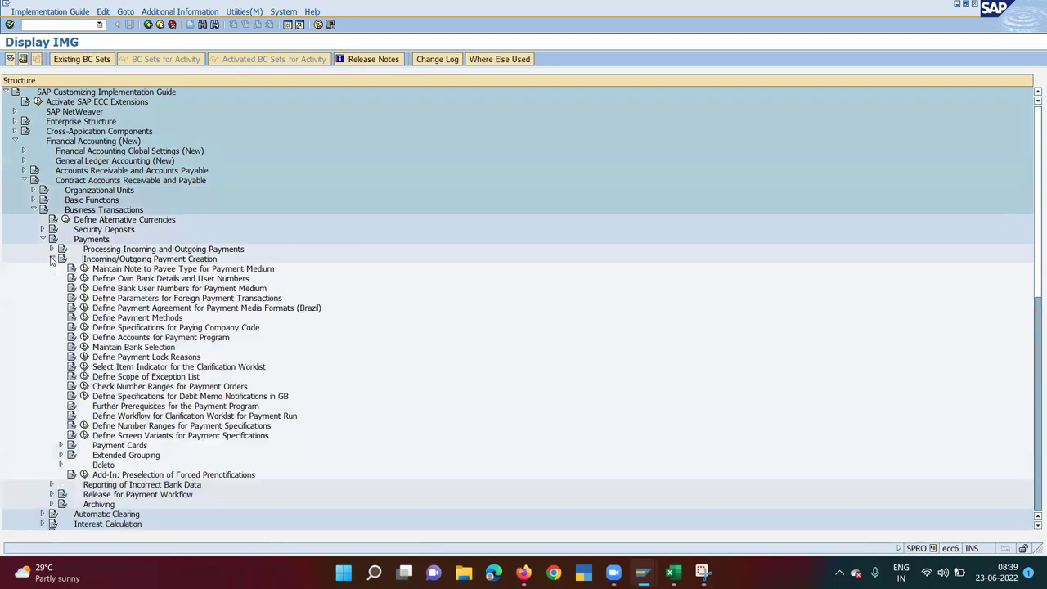
pyautogui.click(84, 319)
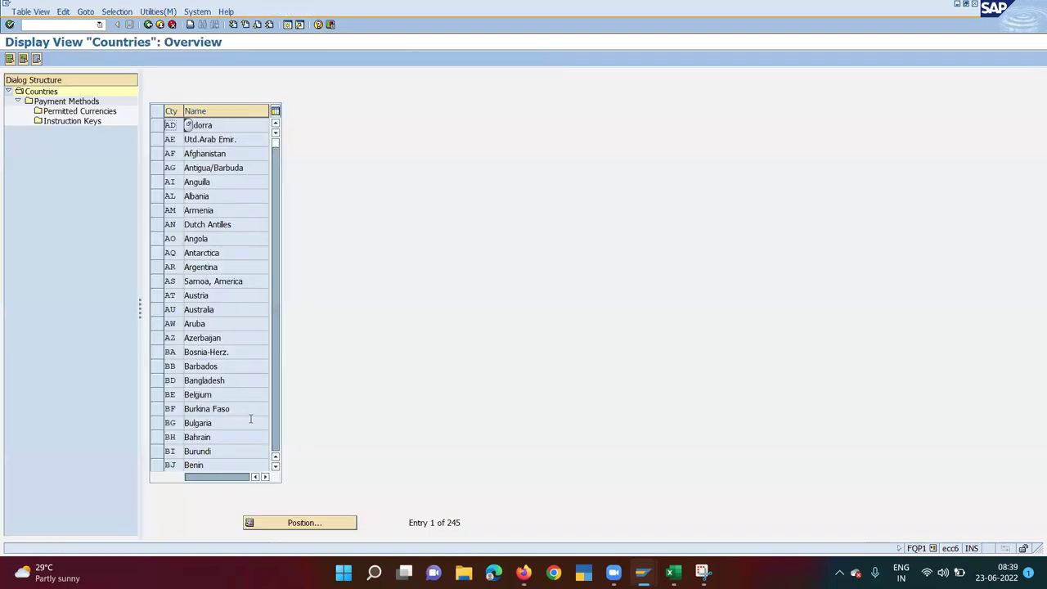
# - Find country US in the countries list and open its payment methods
pyautogui.click(338, 522)
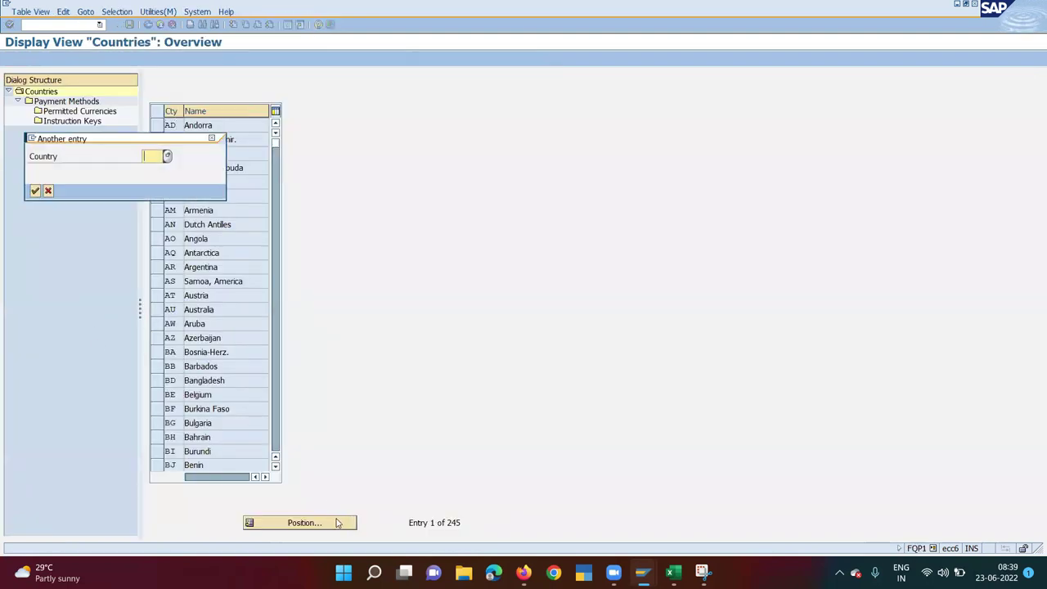
pyautogui.write('us')
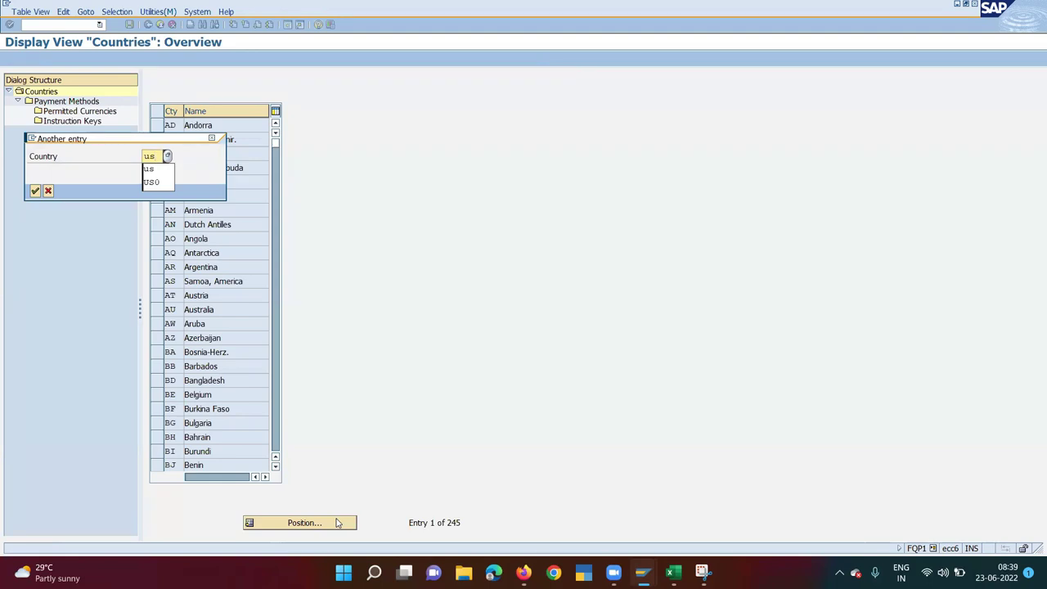
pyautogui.press('Return')
pyautogui.click(157, 128)
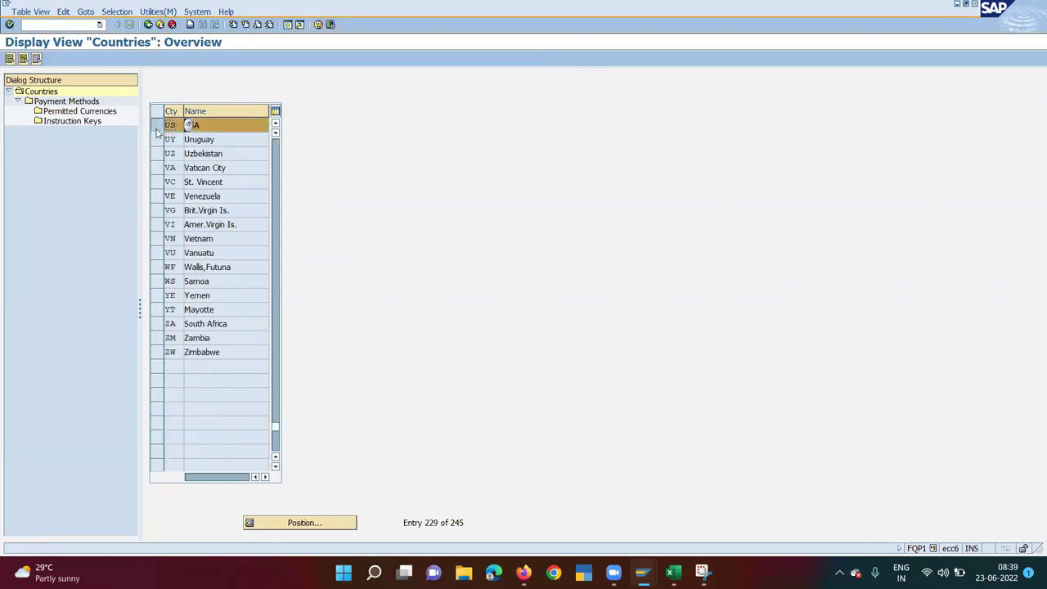
pyautogui.doubleClick(85, 103)
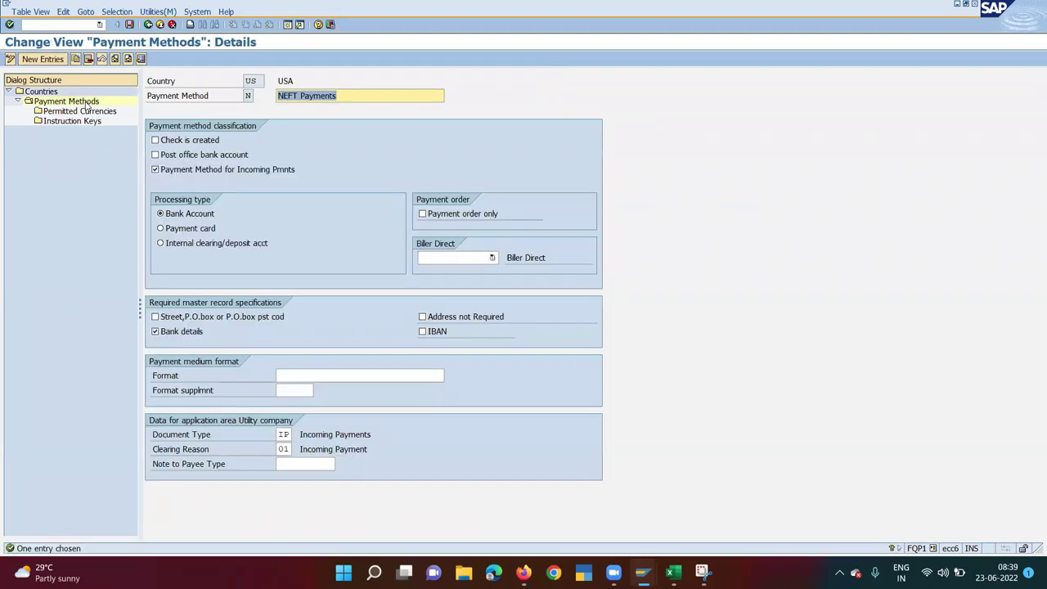
# - Create a new US payment method A with the description ACH Payment
pyautogui.click(42, 59)
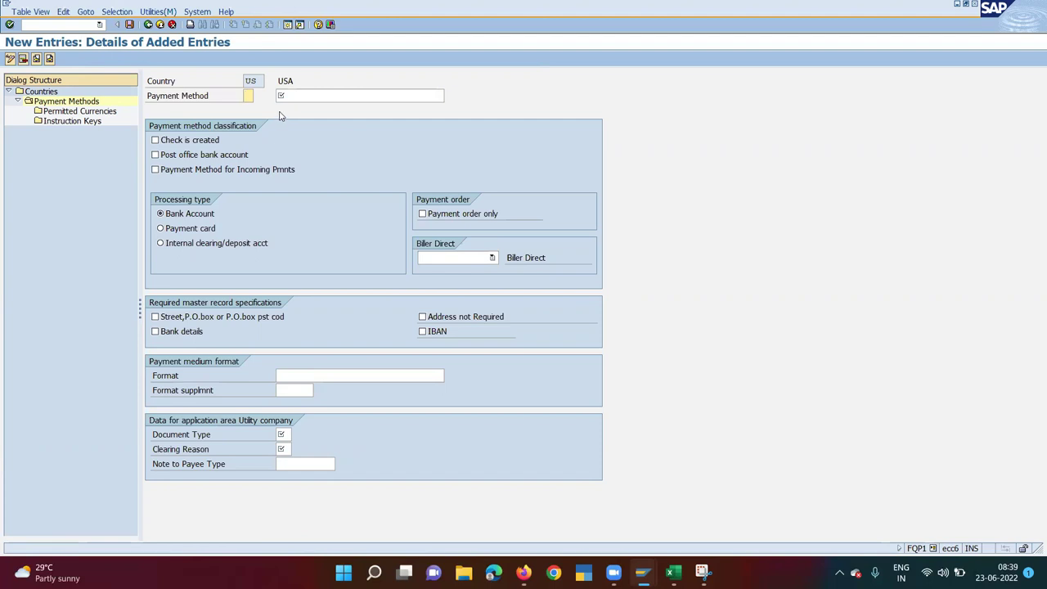
pyautogui.write('A')
pyautogui.press('Tab')
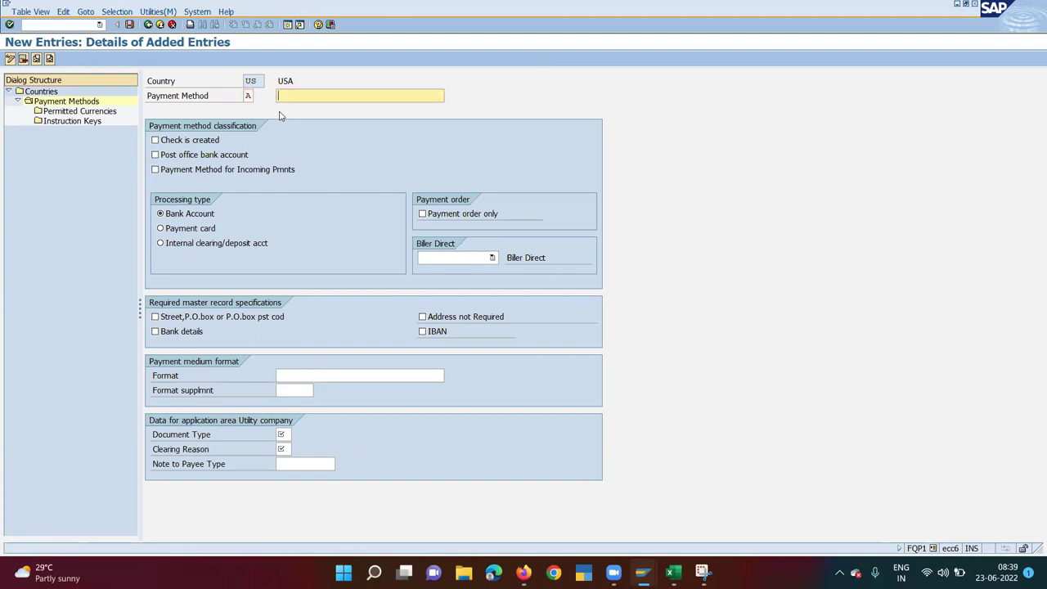
pyautogui.write('ACH Payment')
# - Mark the ACH method for incoming payments and require only bank details in the master record, without the street or P.O. box requirement
pyautogui.click(172, 172)
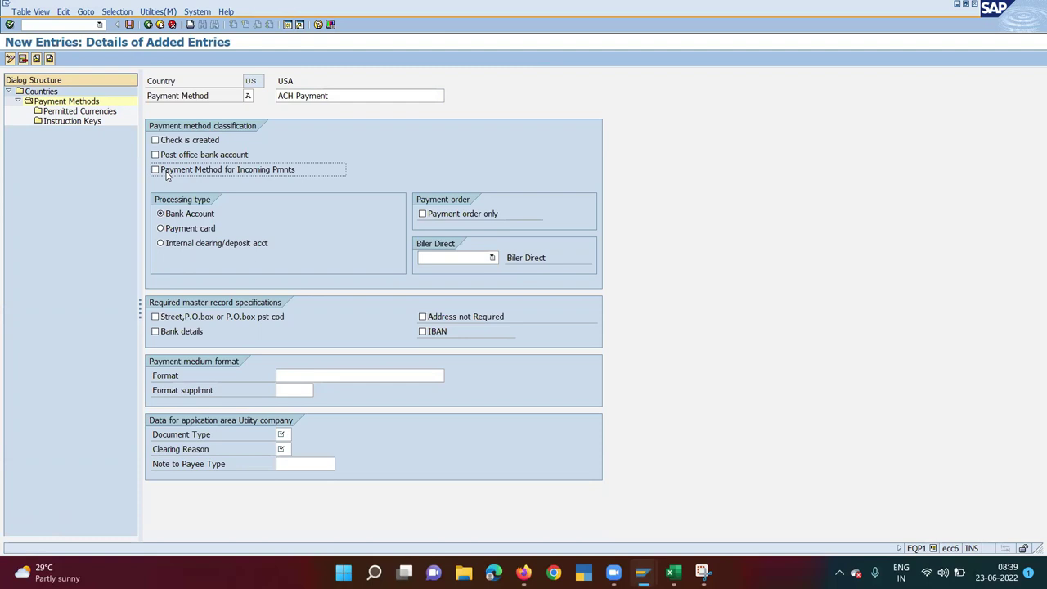
pyautogui.click(167, 176)
pyautogui.click(155, 331)
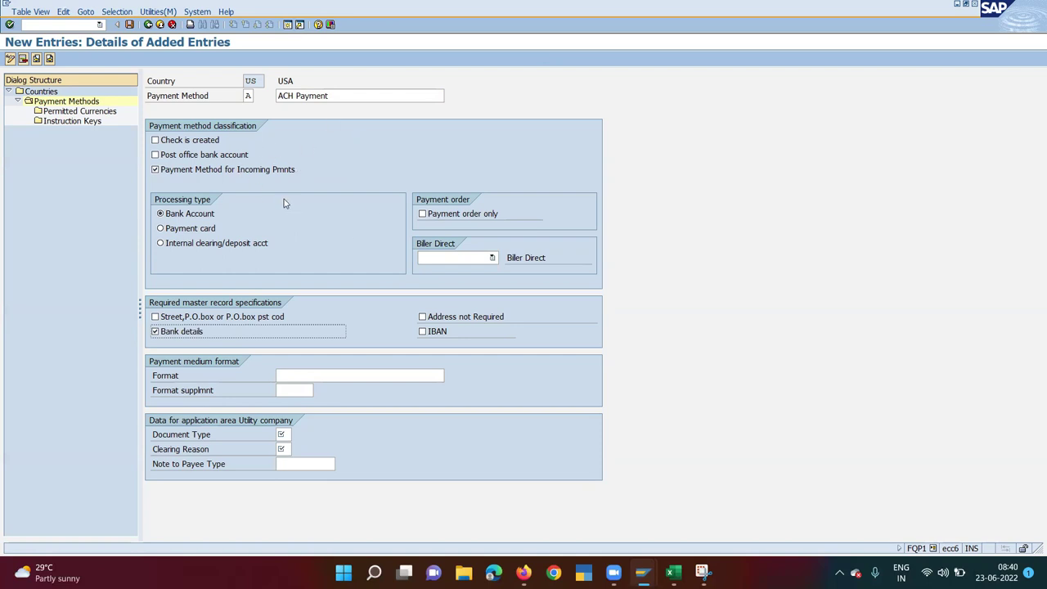
pyautogui.click(156, 317)
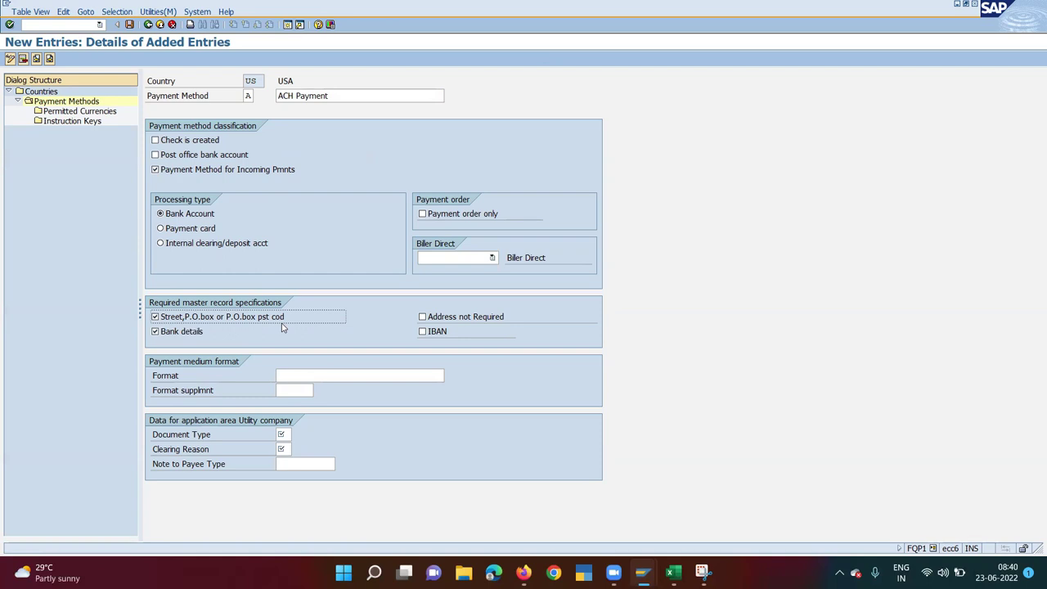
pyautogui.click(198, 319)
# - Open transaction BP in a new session and check the business partner's street and PO box address fields
pyautogui.click(78, 24)
pyautogui.write('/obp')
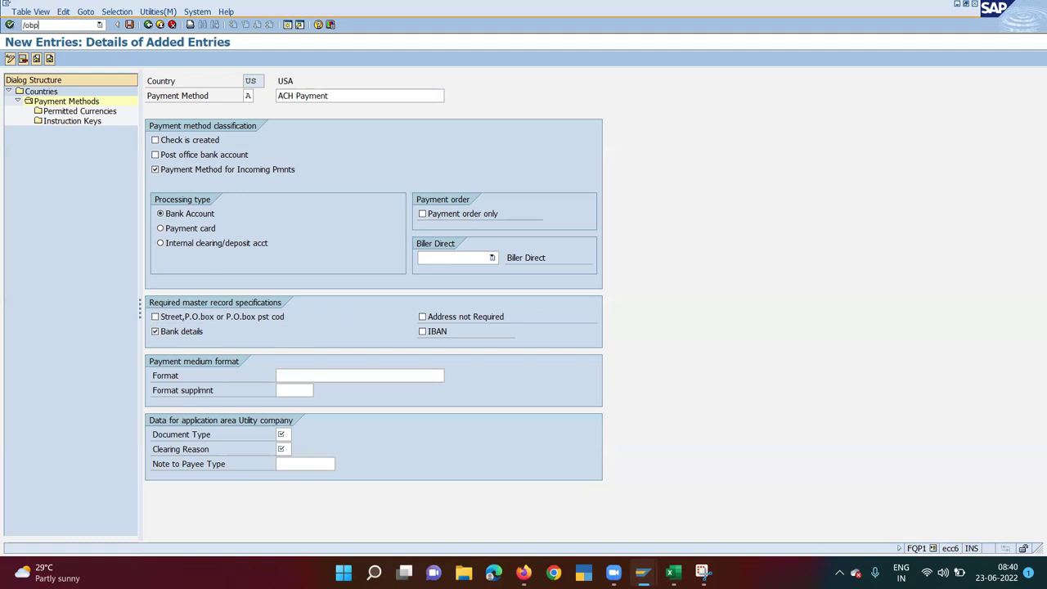
pyautogui.press('Return')
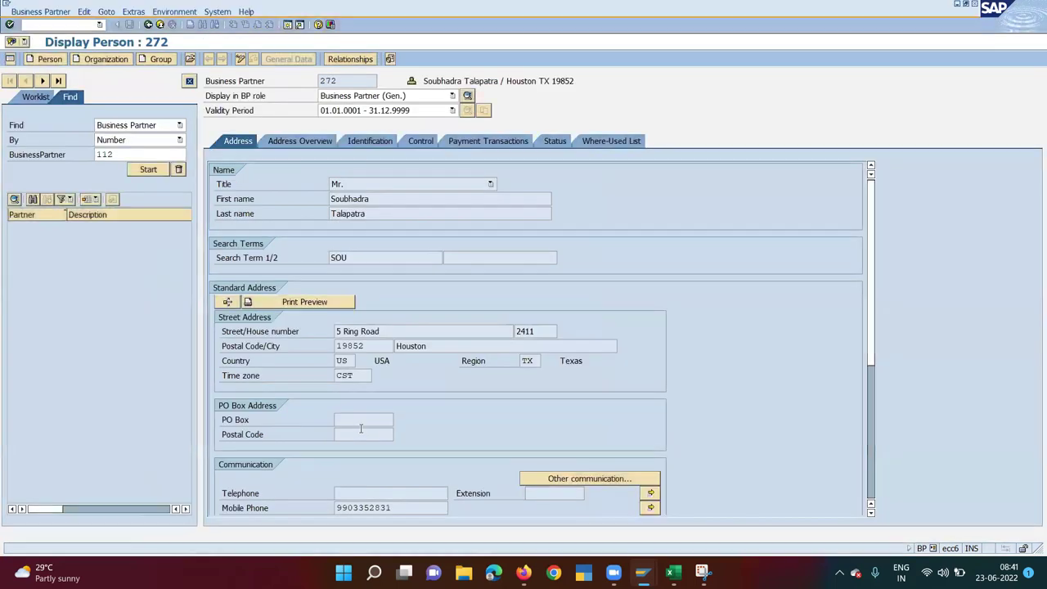
pyautogui.click(355, 418)
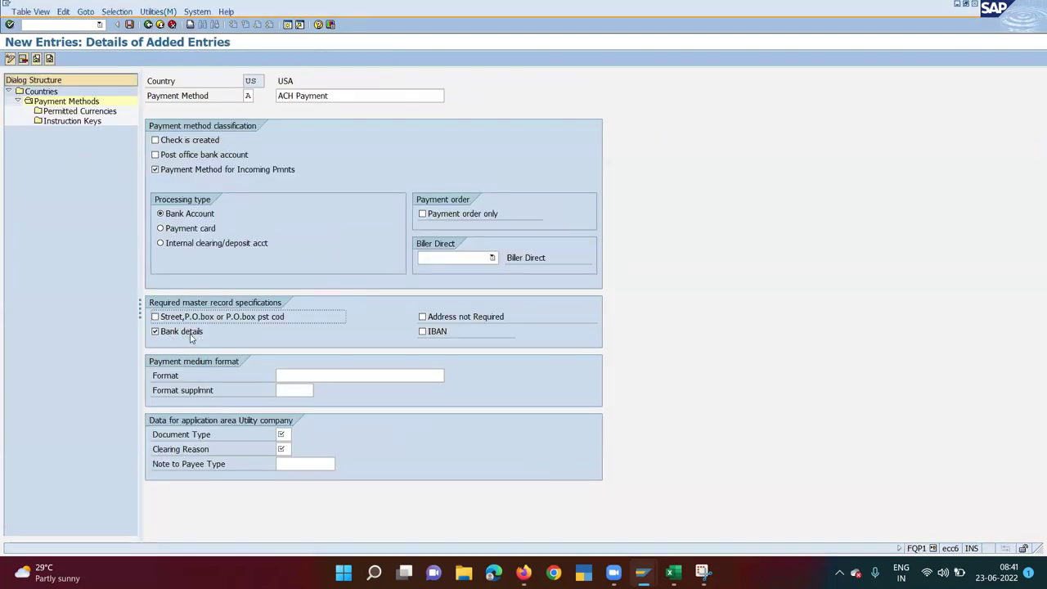
# - Assign document type IP (Incoming Payments) and clearing reason 01 to the ACH payment method
pyautogui.click(286, 435)
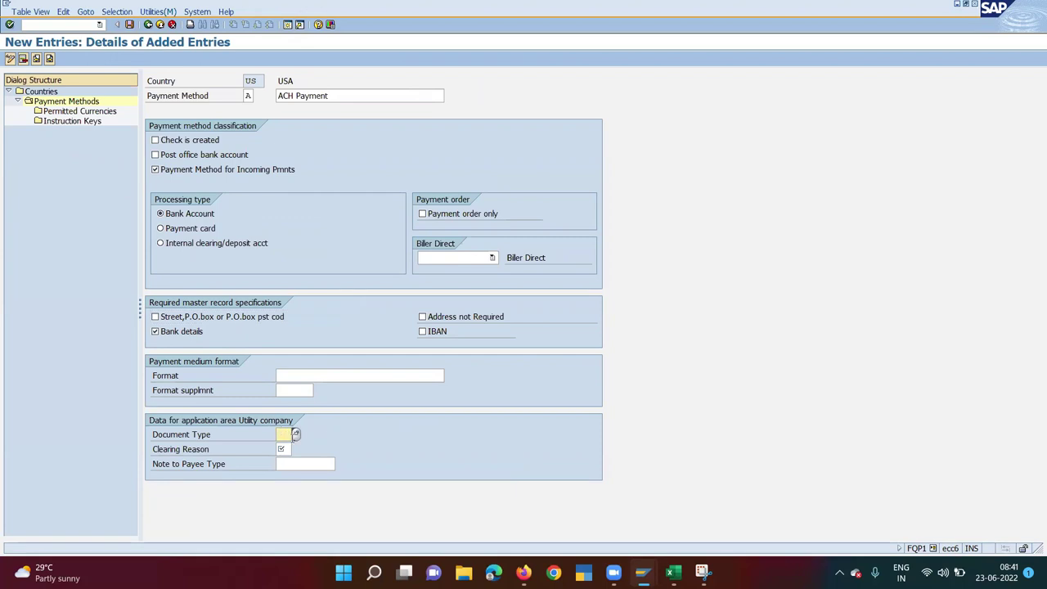
pyautogui.click(297, 434)
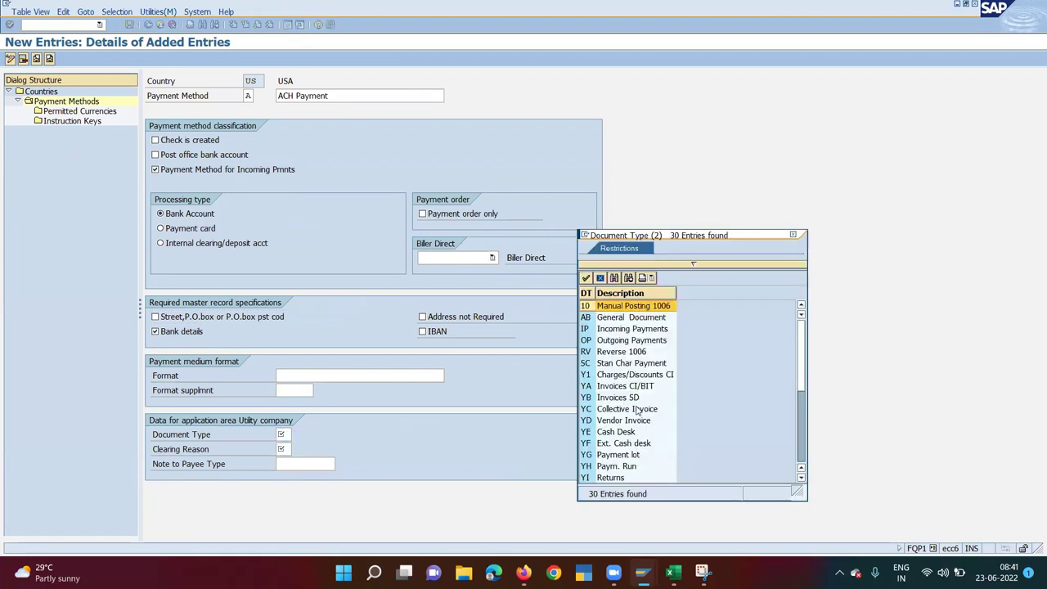
pyautogui.doubleClick(645, 330)
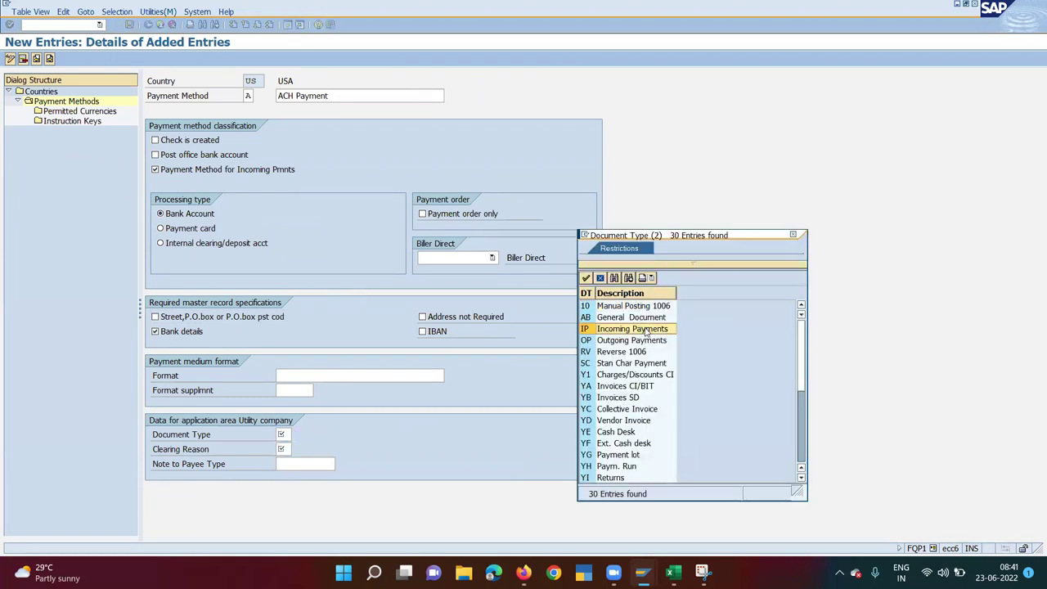
pyautogui.click(286, 448)
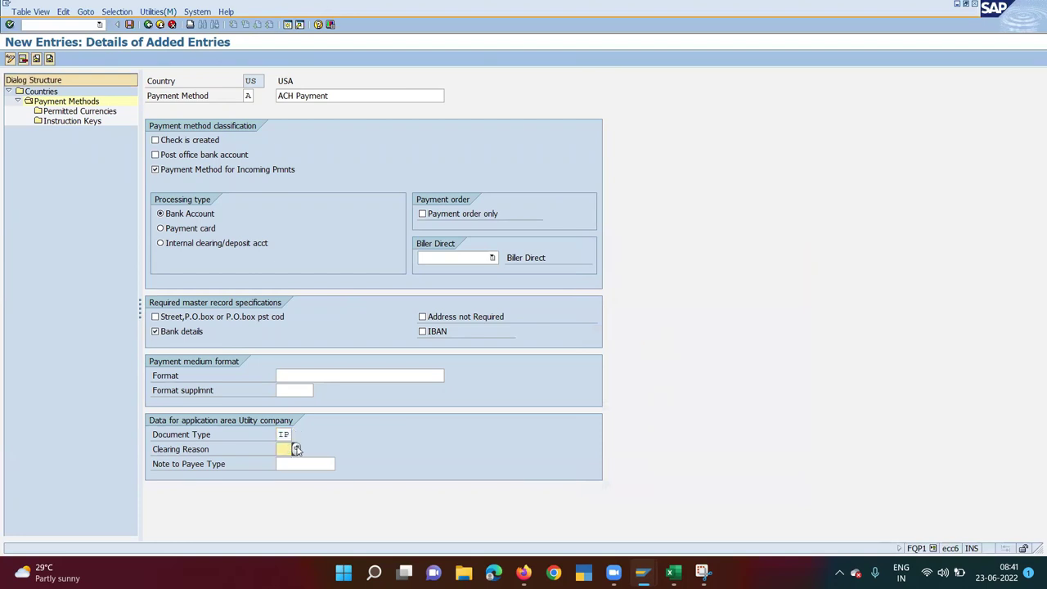
pyautogui.click(298, 449)
pyautogui.doubleClick(362, 279)
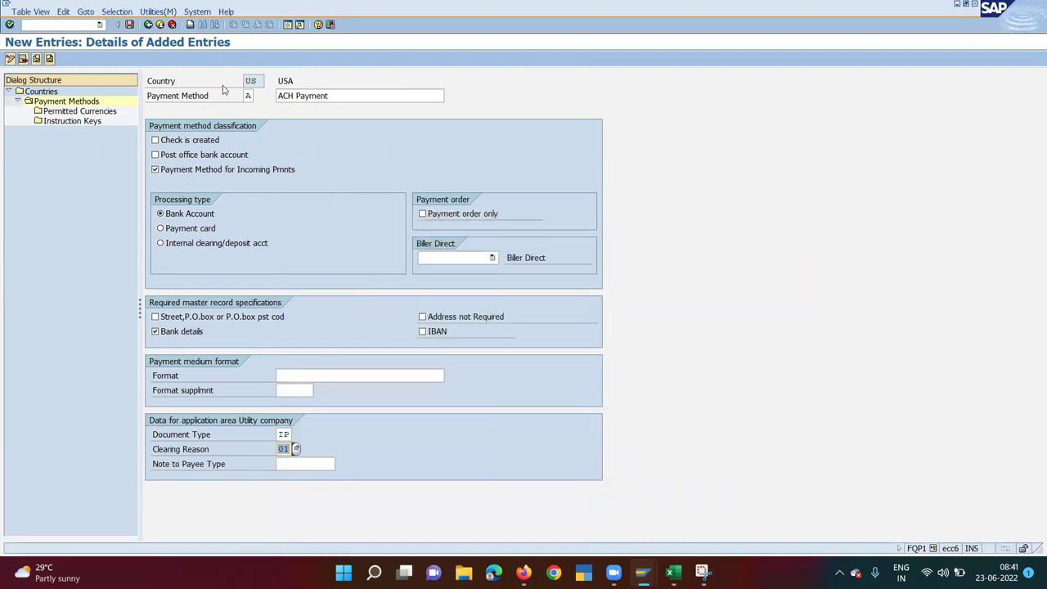
# - Save the ACH payment method to the customizing request, check its permitted currencies, and return to the Display IMG structure
pyautogui.click(129, 24)
pyautogui.click(37, 191)
pyautogui.doubleClick(82, 111)
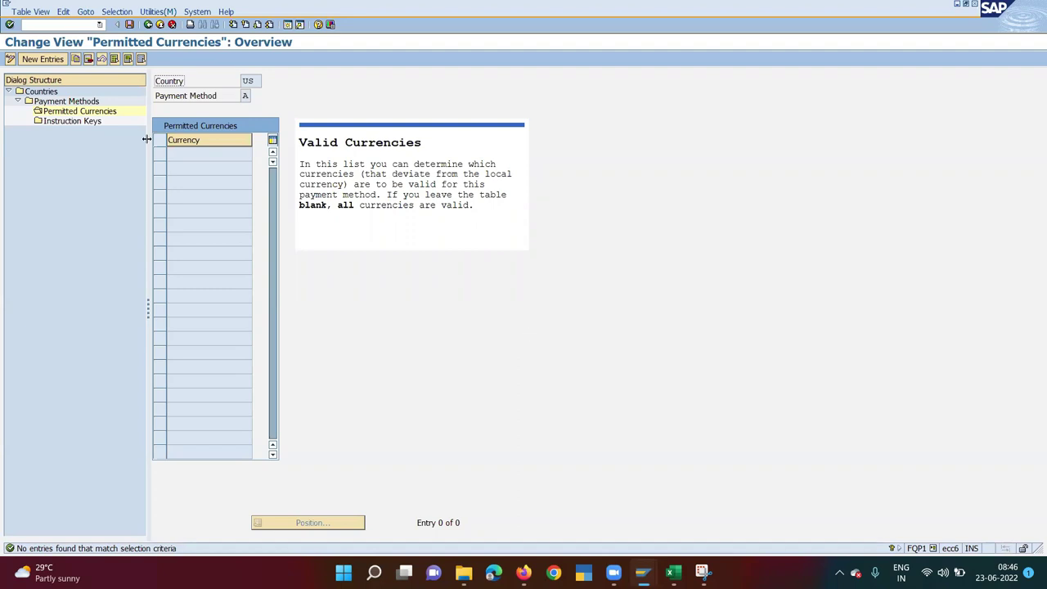
pyautogui.click(148, 25)
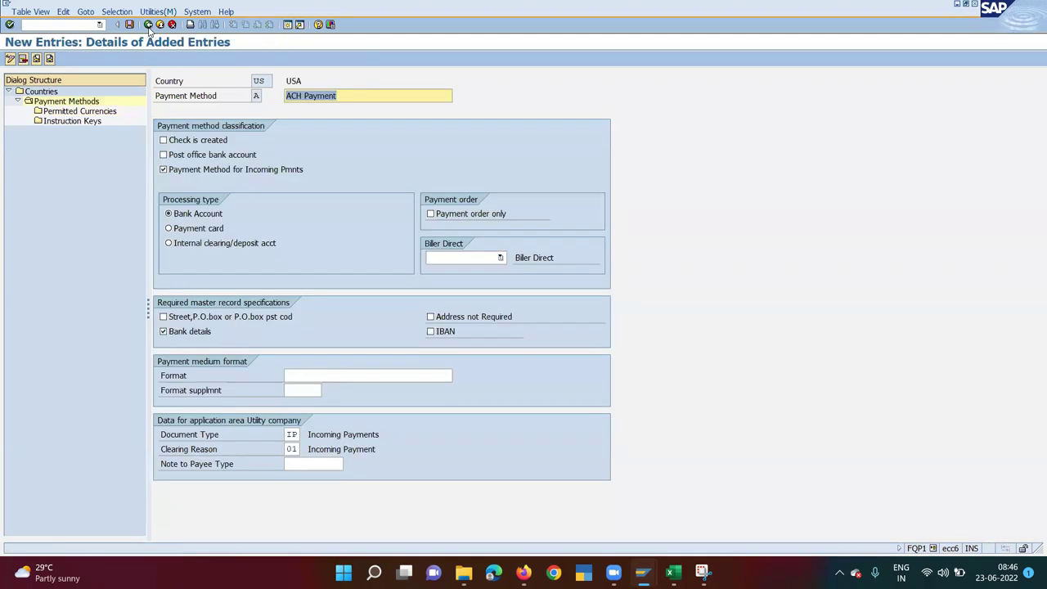
pyautogui.click(148, 25)
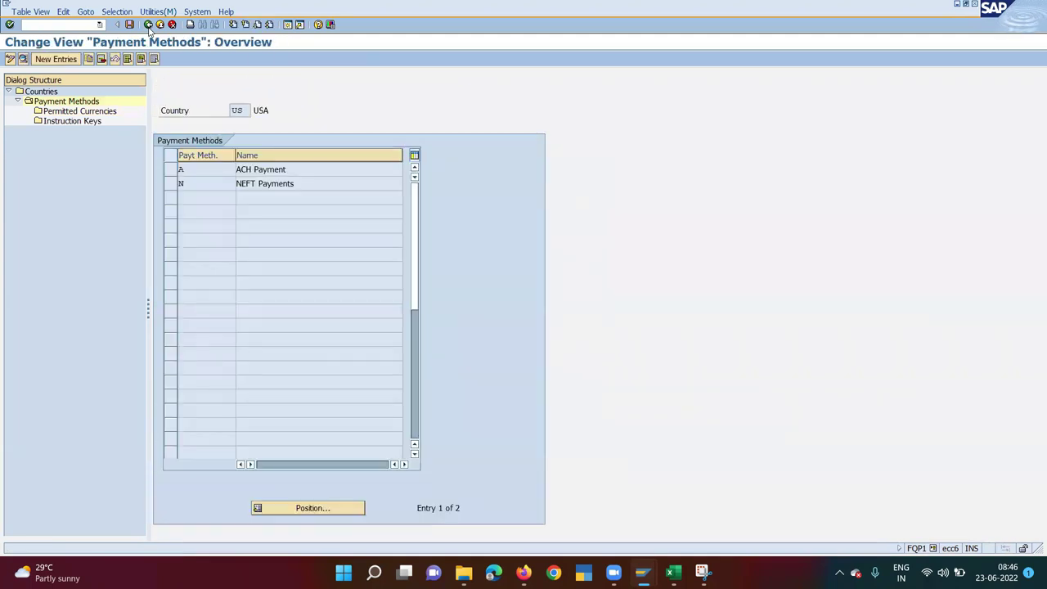
pyautogui.click(148, 25)
pyautogui.click(148, 25)
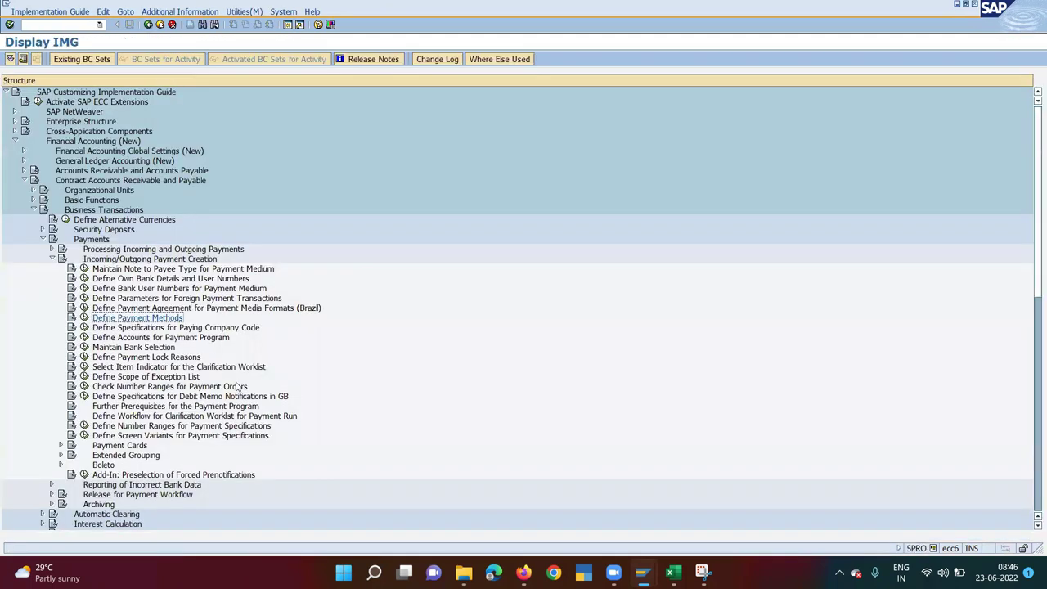
# - Add a new entry for paying company code 1006 under Define Specifications for Paying Company Code
pyautogui.click(85, 327)
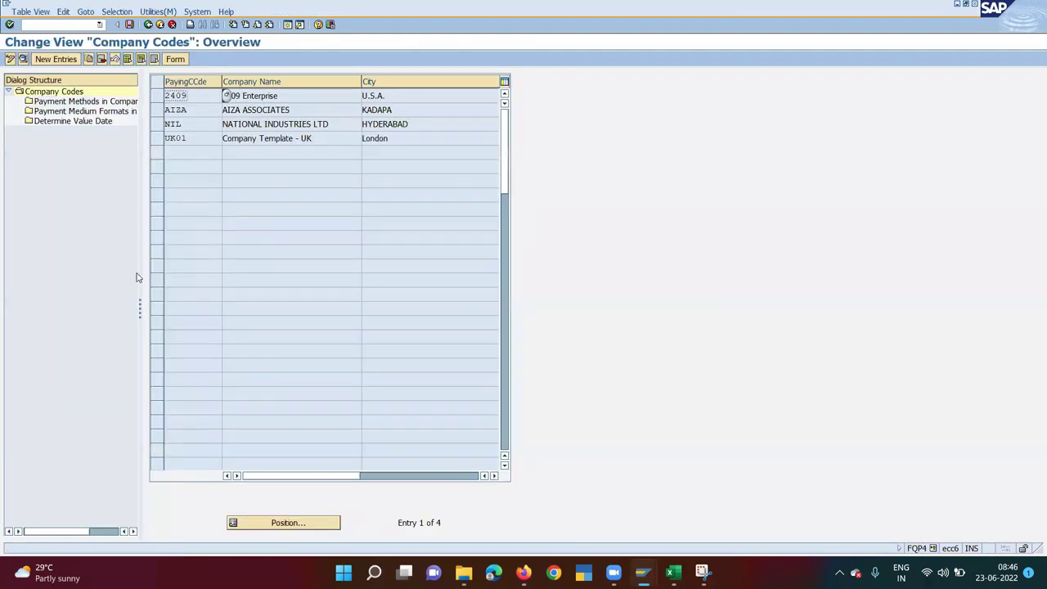
pyautogui.click(56, 59)
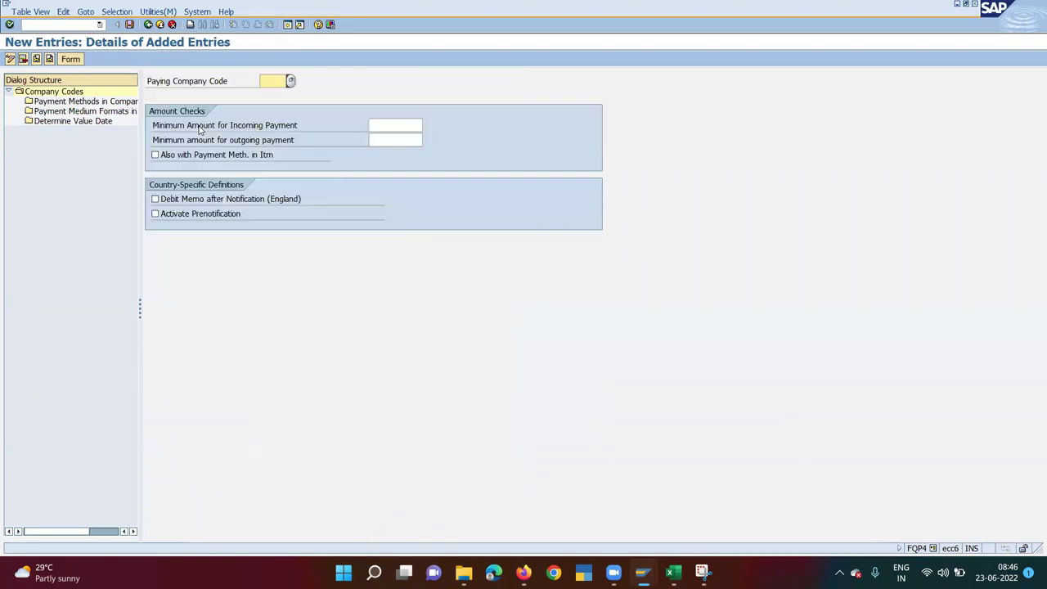
pyautogui.write('1006')
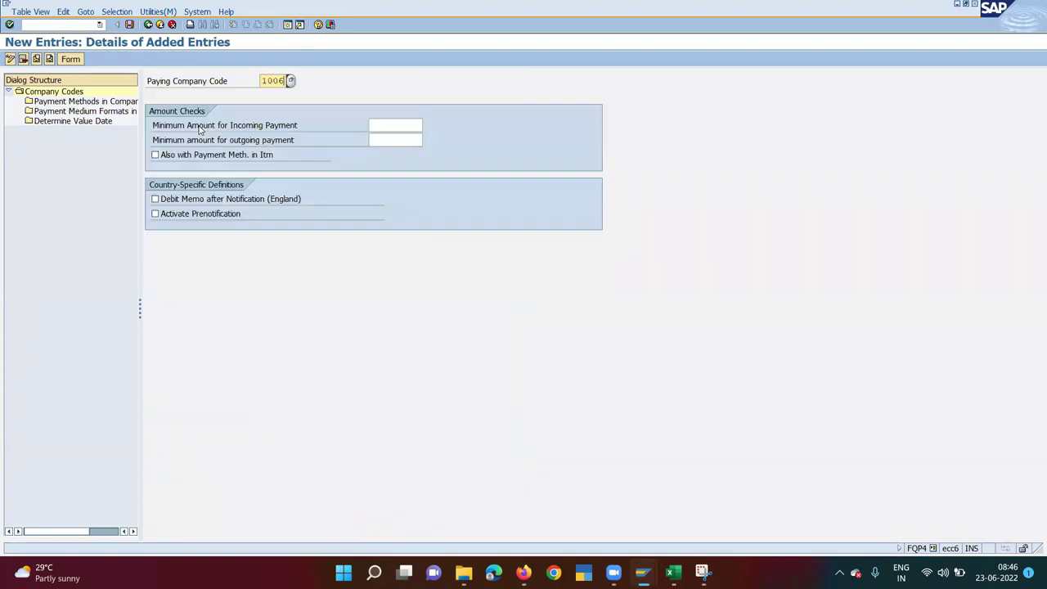
pyautogui.press('Return')
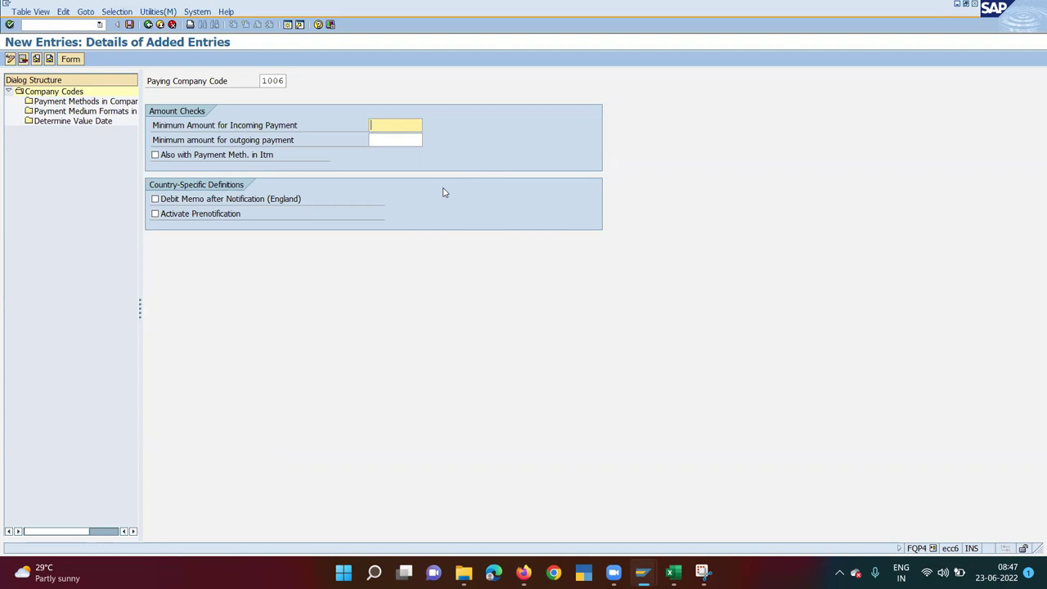
# - Set the minimum incoming and outgoing payment amounts to 2,00 and save the entry to the customizing request
pyautogui.write('2.00')
pyautogui.moveTo(401, 125); pyautogui.dragTo(353, 125)
pyautogui.press('Tab')
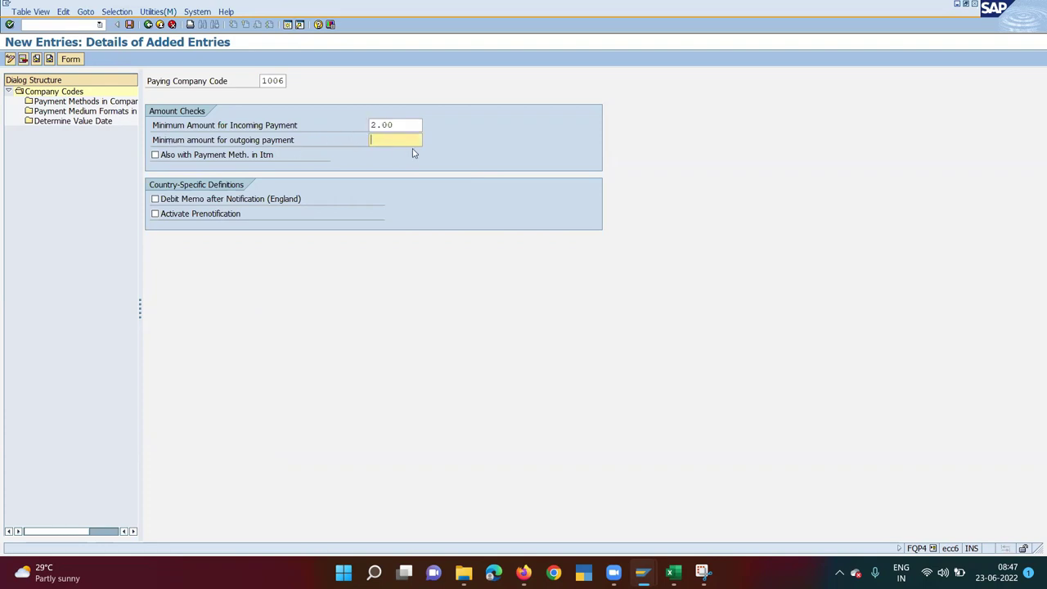
pyautogui.write('2.00')
pyautogui.click(129, 24)
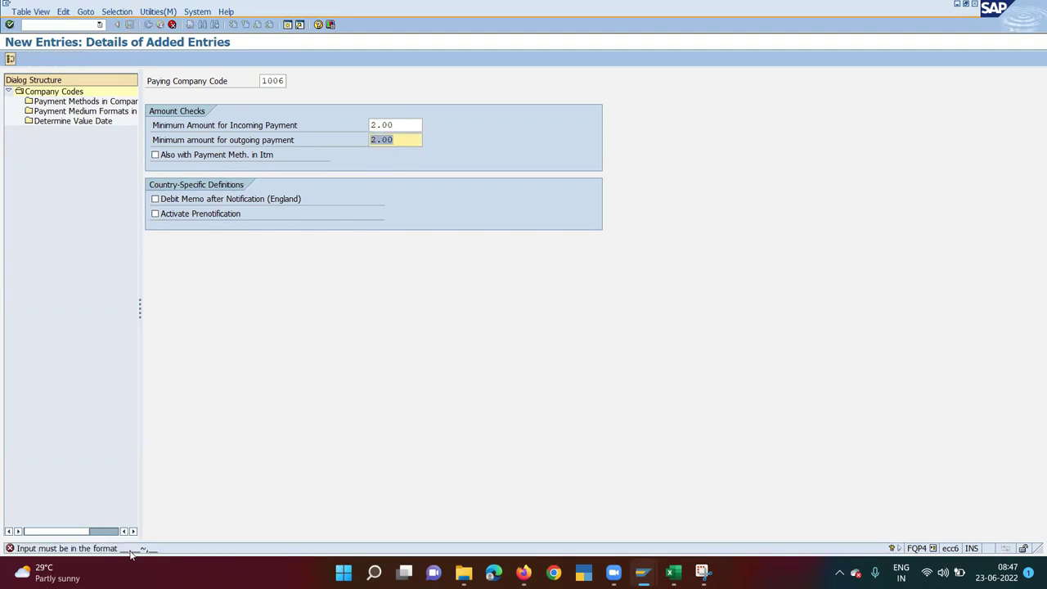
pyautogui.click(383, 124)
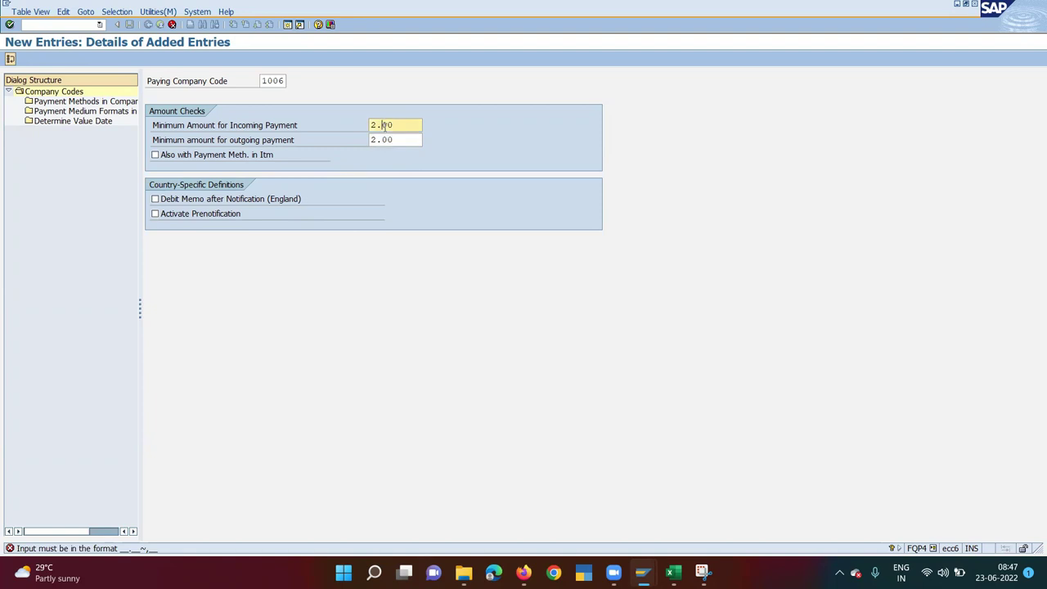
pyautogui.press('BackSpace')
pyautogui.write(',')
pyautogui.click(382, 139)
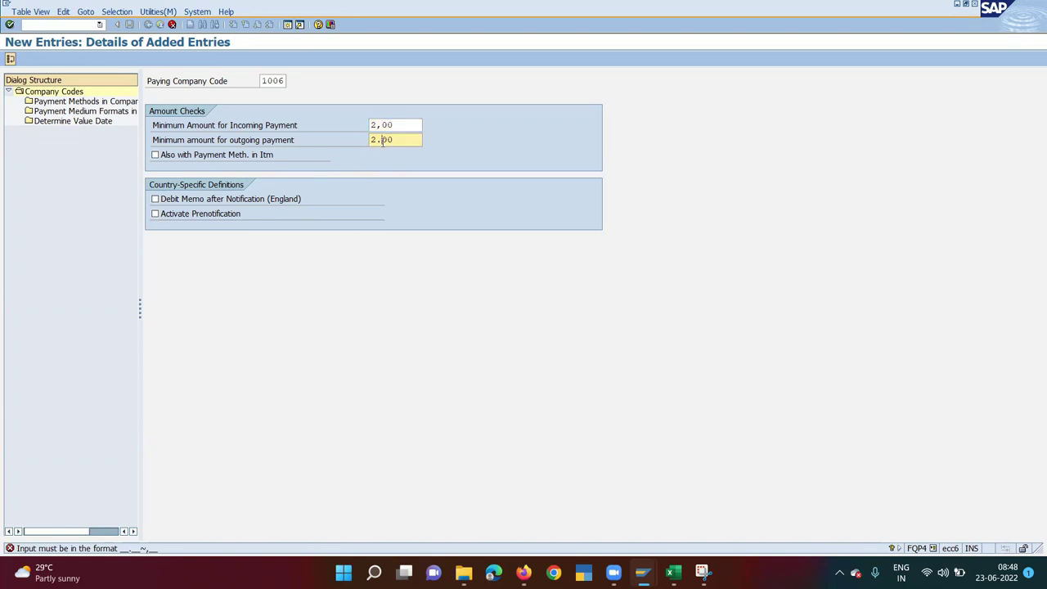
pyautogui.press('BackSpace')
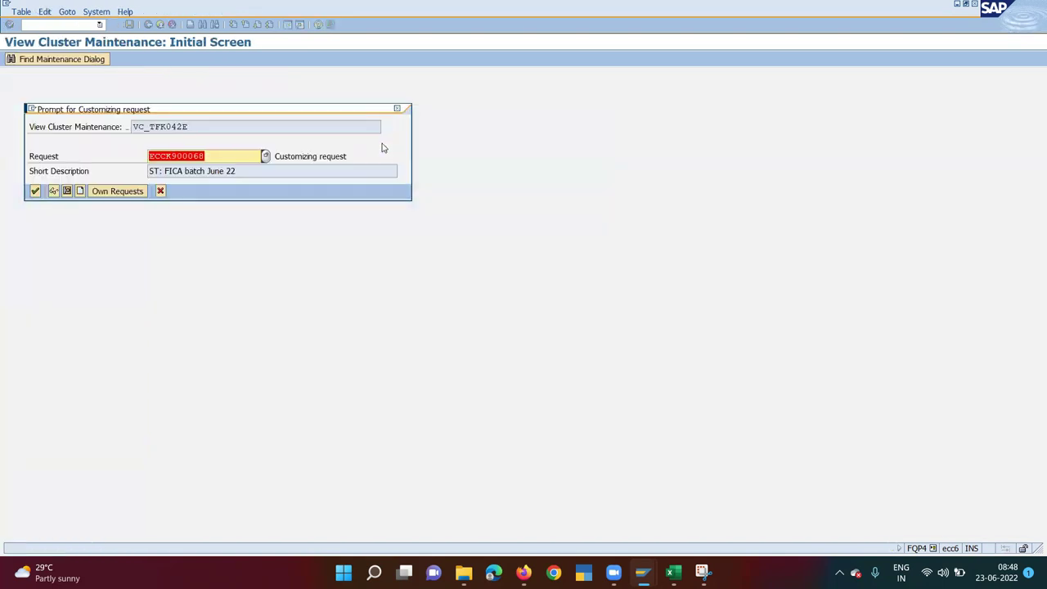
pyautogui.click(35, 191)
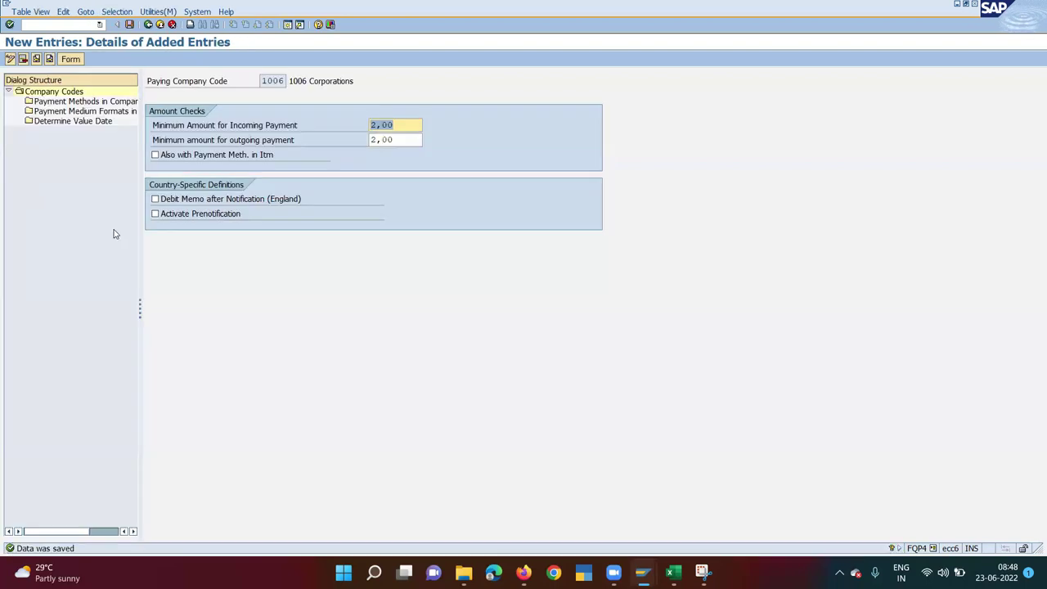
# - Create a new payment method entry in company code 1006 for the US ACH Payment method A
pyautogui.doubleClick(82, 103)
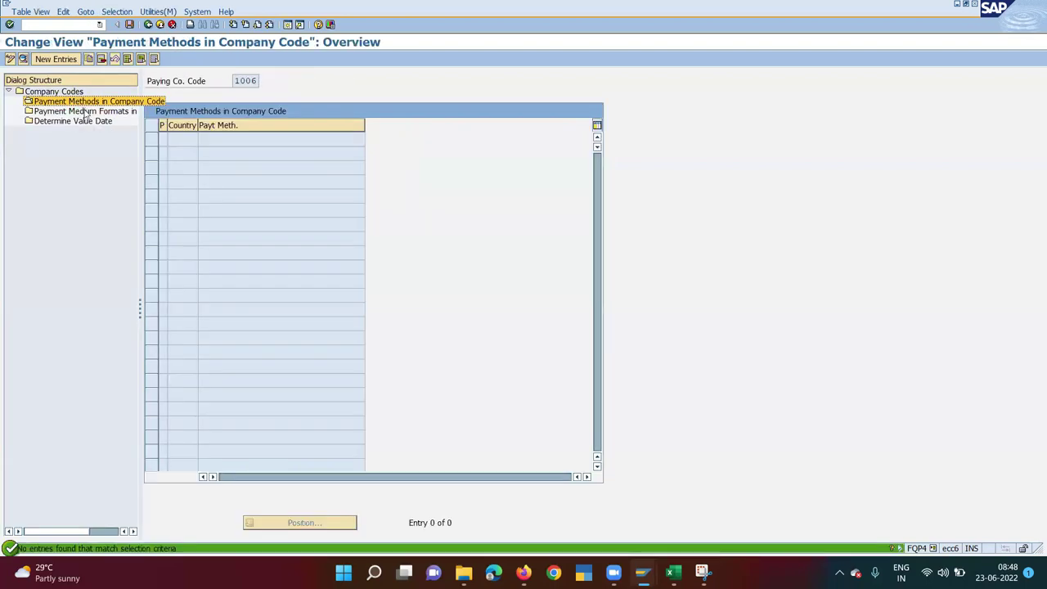
pyautogui.press('F5')
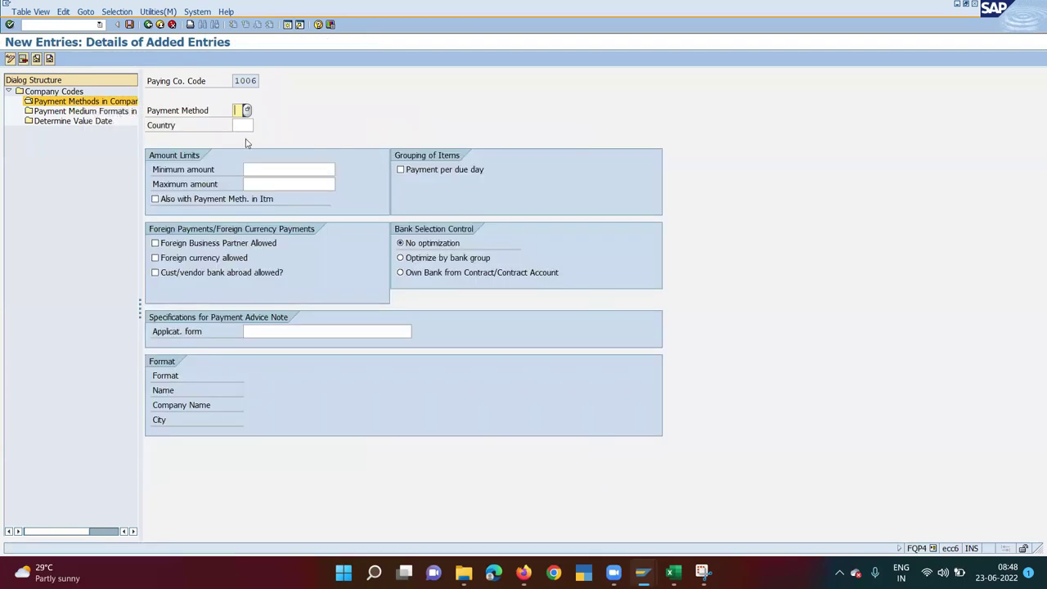
pyautogui.click(248, 112)
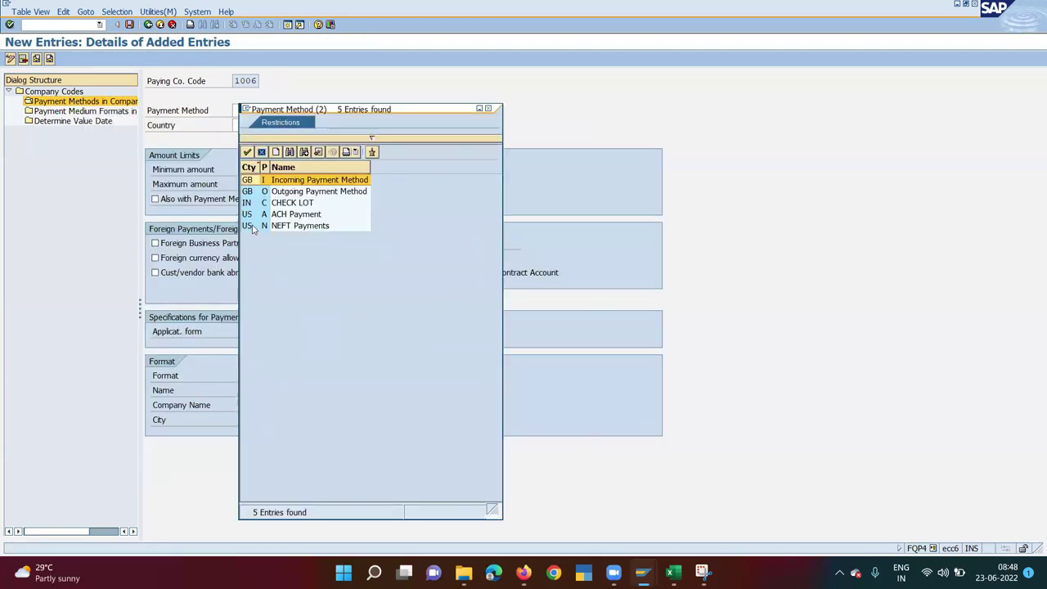
pyautogui.doubleClick(282, 215)
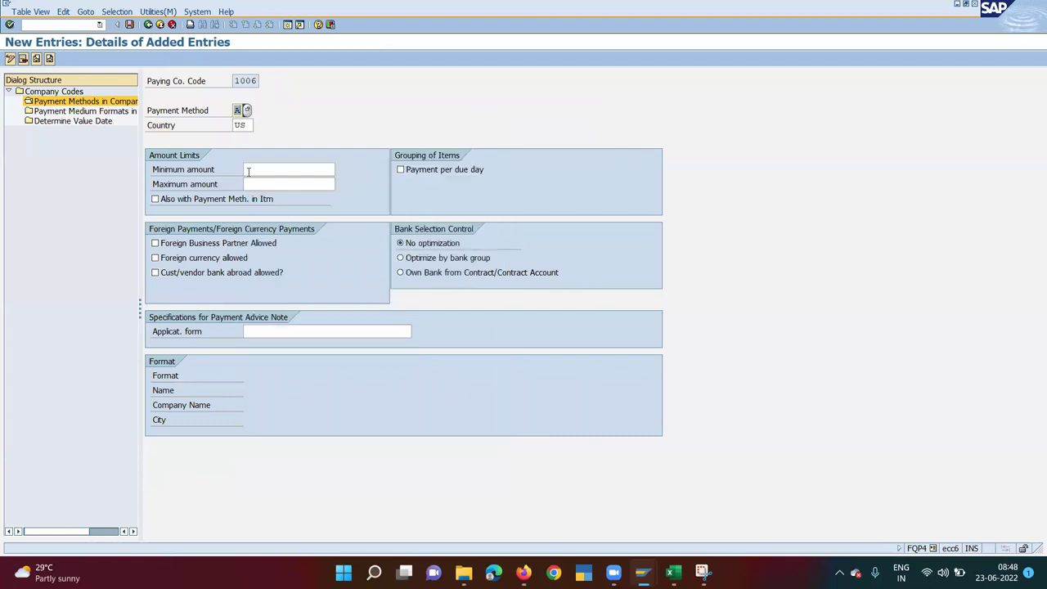
# - Set the payment method's amount limits to a minimum of 2,00 and a maximum of 99999,99
pyautogui.click(262, 168)
pyautogui.write('2')
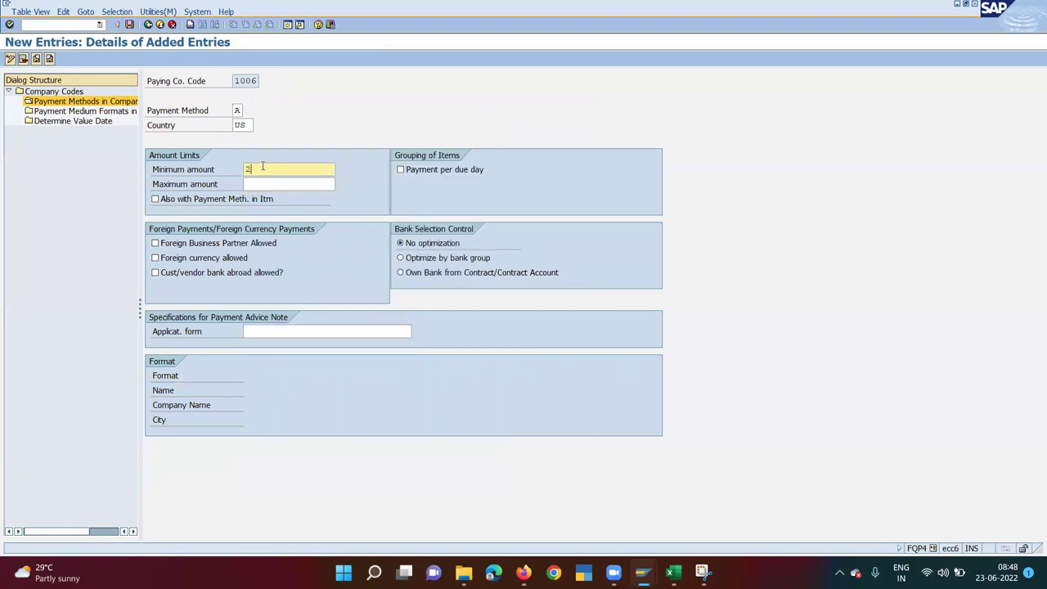
pyautogui.write(',00')
pyautogui.click(275, 184)
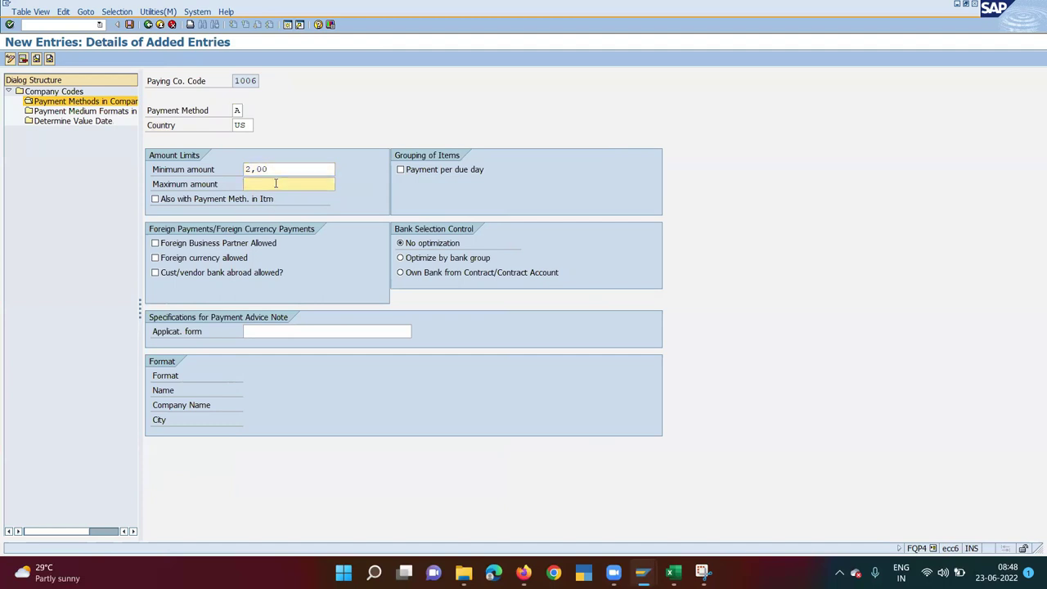
pyautogui.write('99999')
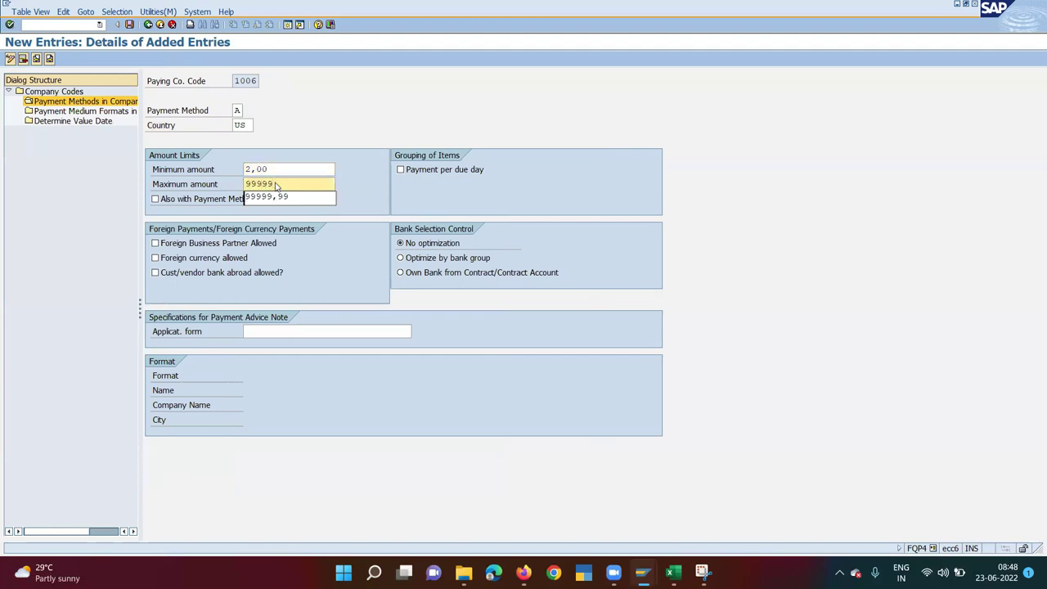
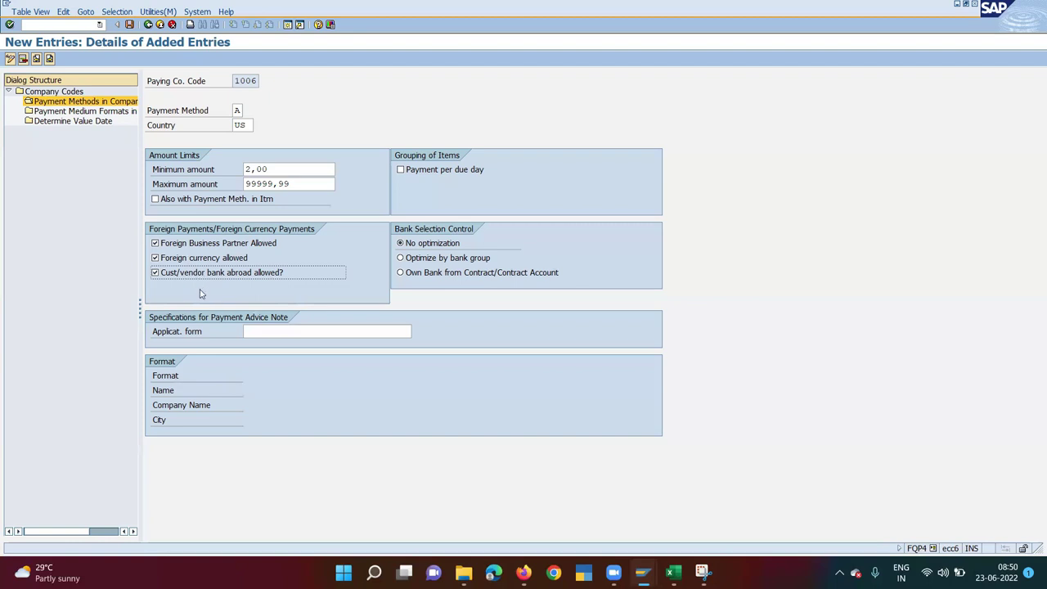
# - Assign FI_CA_PAYMENT_MEDIA_SAMPLE_PDF as the payment advice application form and save the company code payment method
pyautogui.click(280, 332)
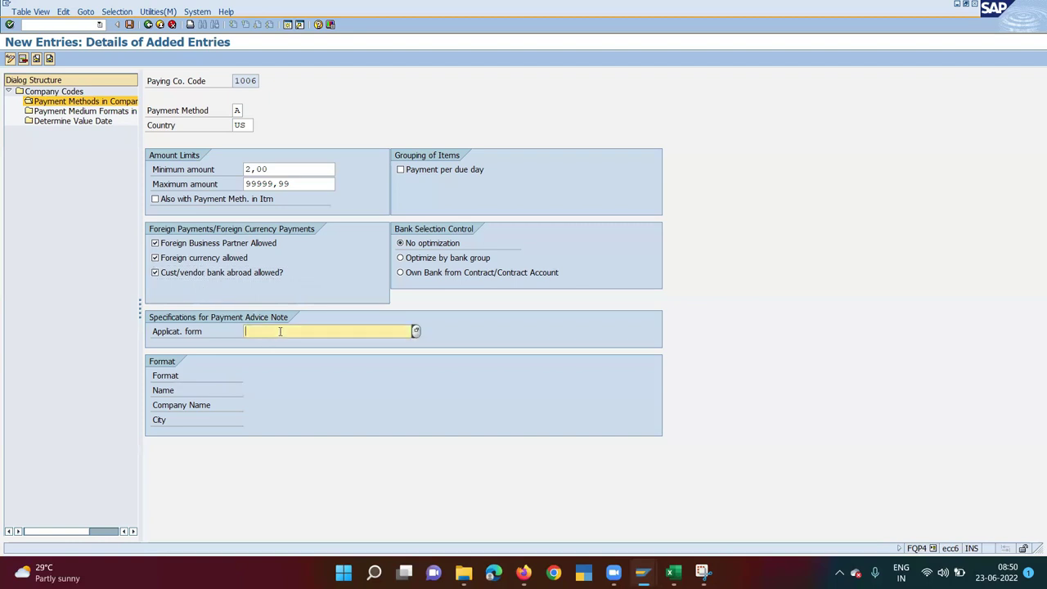
pyautogui.click(344, 331)
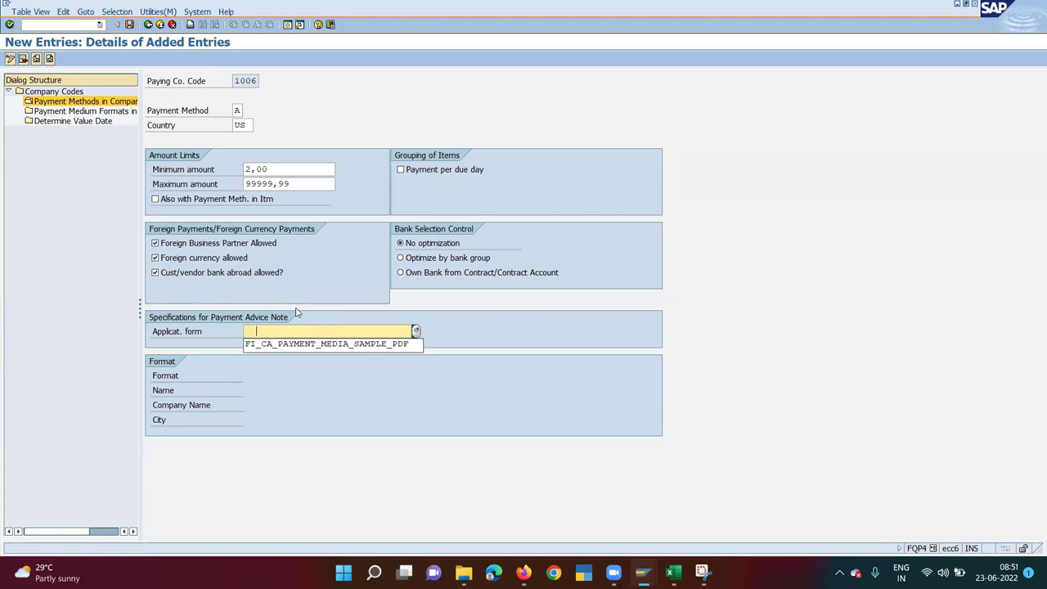
pyautogui.click(317, 347)
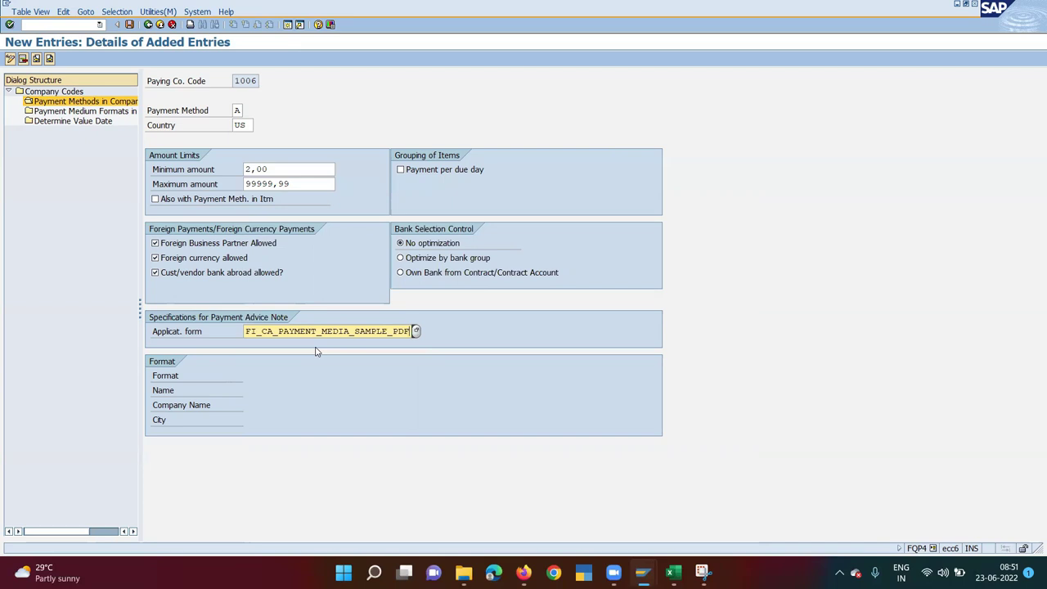
pyautogui.click(104, 113)
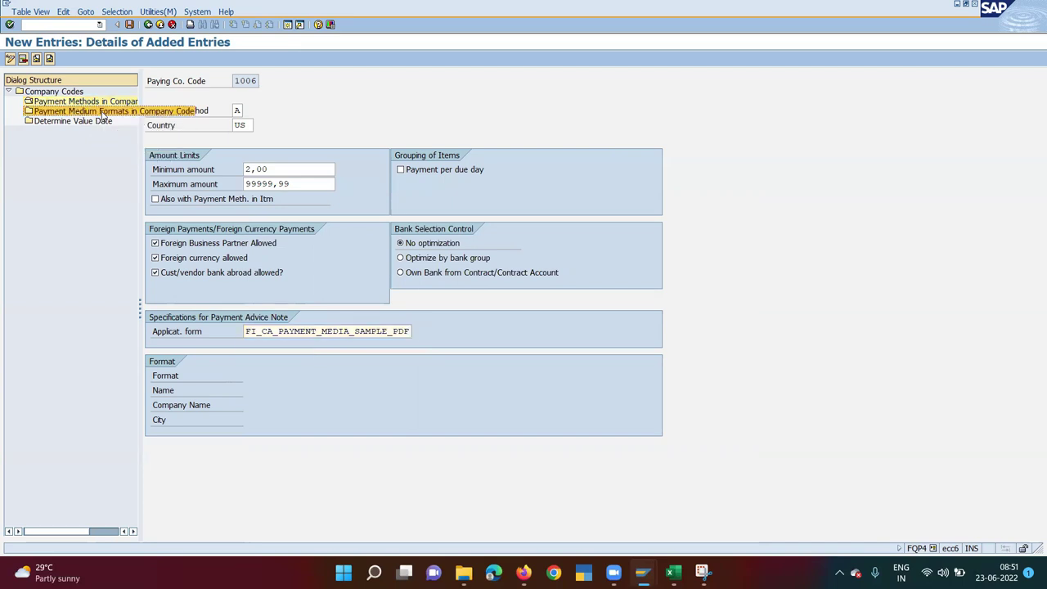
pyautogui.click(129, 25)
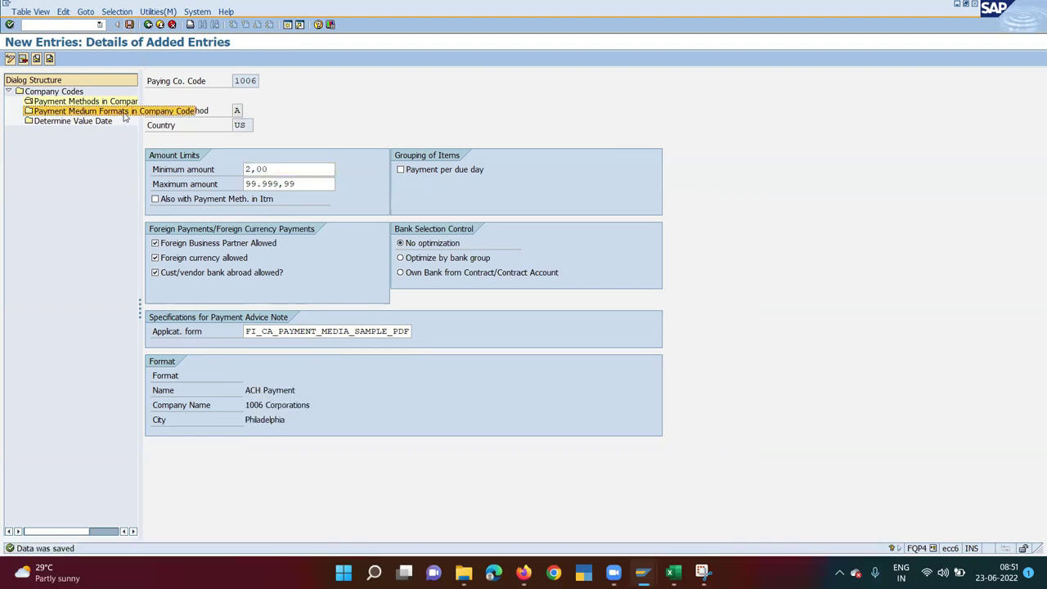
# - Create a new payment medium format entry for company code 1006 using the ACH format
pyautogui.doubleClick(123, 111)
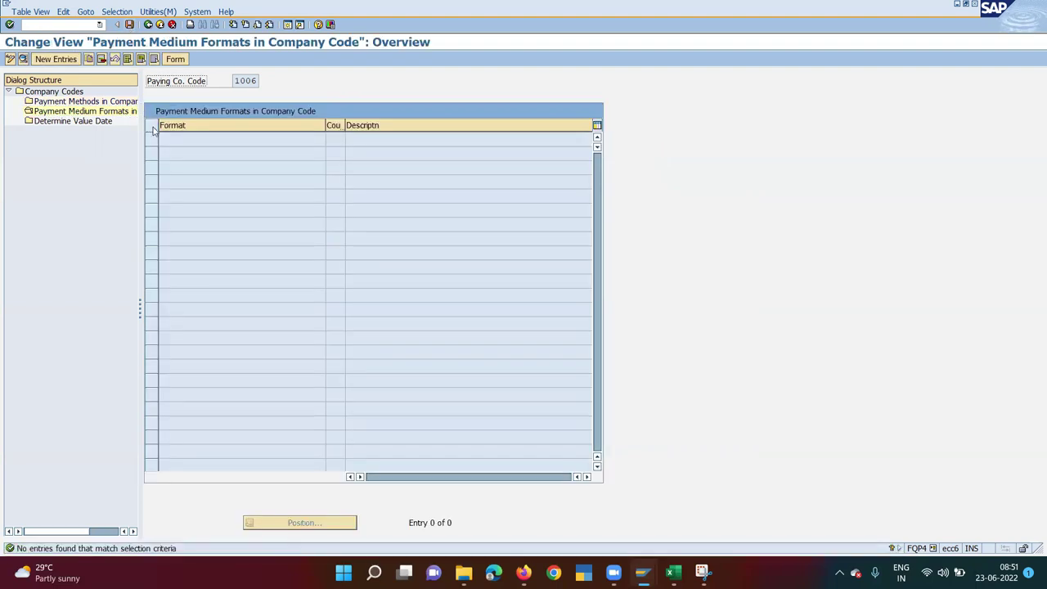
pyautogui.press('F5')
pyautogui.click(318, 96)
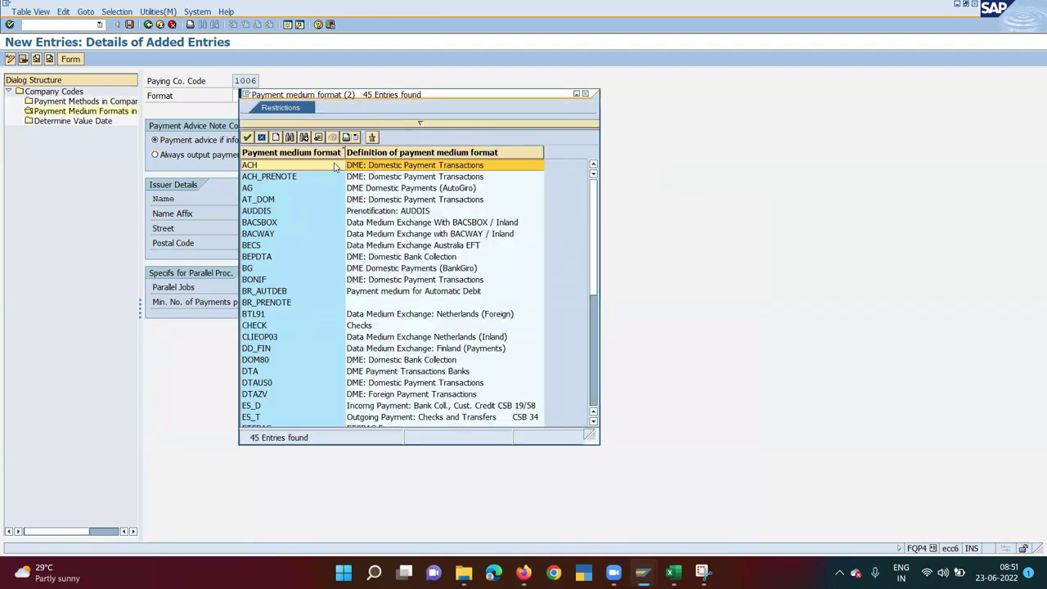
pyautogui.doubleClick(335, 165)
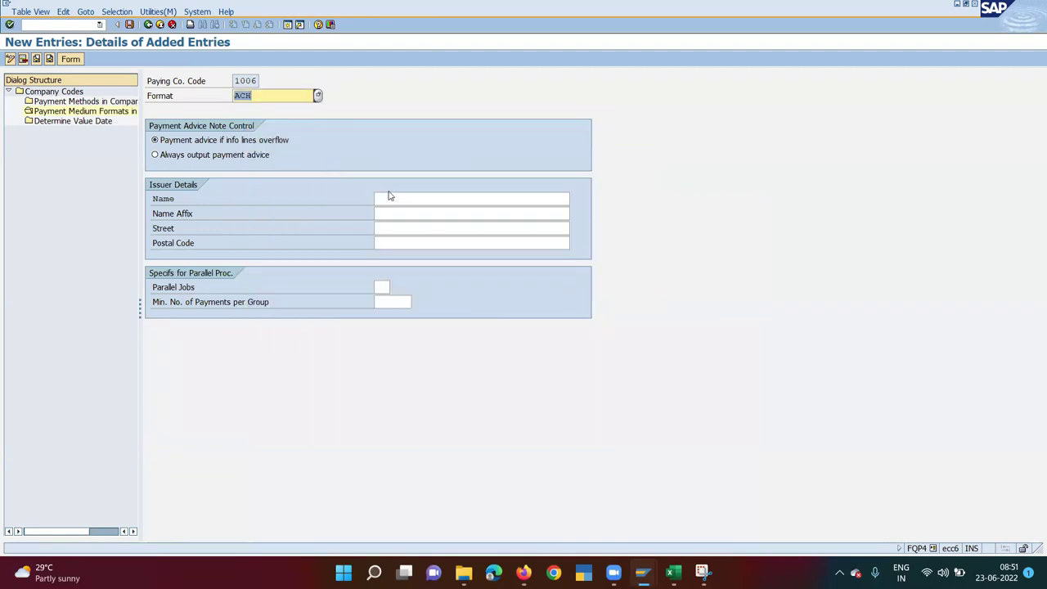
# - Enter 1006 Ltd as the issuer name and 1006 Enterprise as the name affix
pyautogui.click(401, 200)
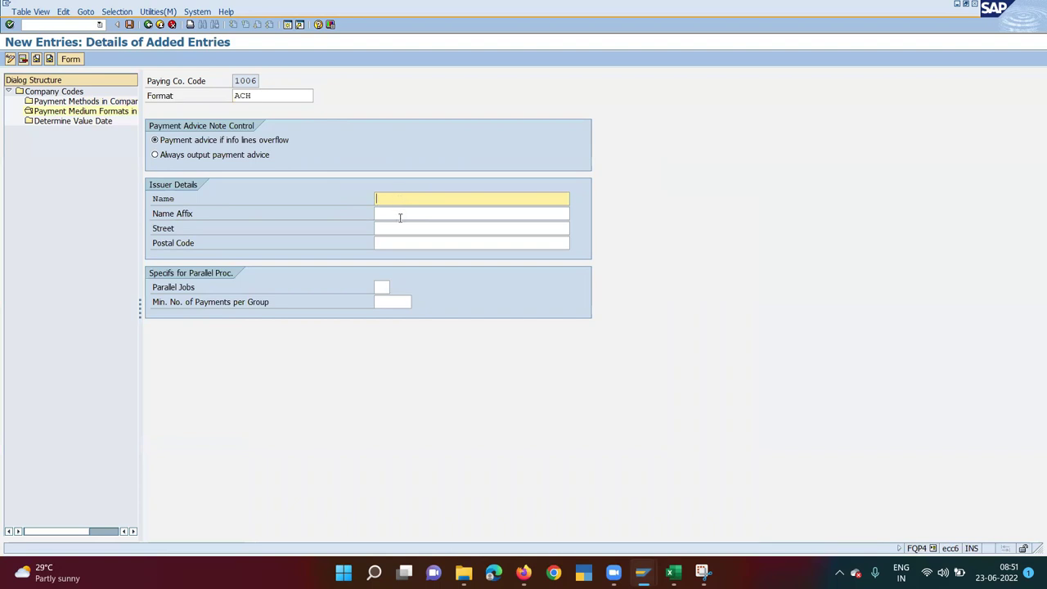
pyautogui.write('1006 Ltd')
pyautogui.click(399, 214)
pyautogui.press('Escape')
pyautogui.write('1006 ')
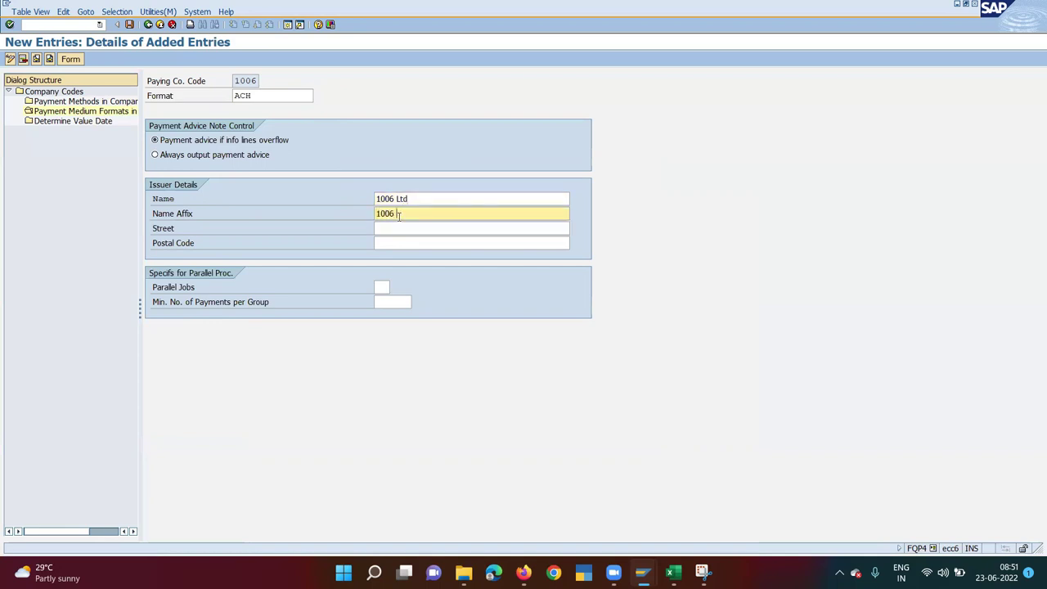
pyautogui.write('Enterprise')
# - Enter the issuer's street address and save the ACH payment medium format
pyautogui.click(412, 229)
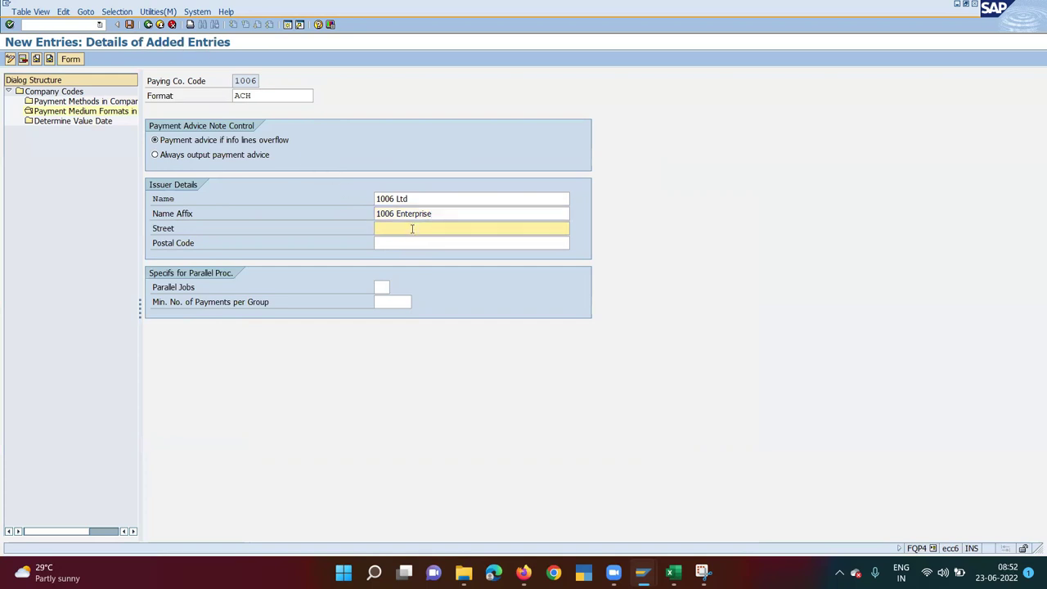
pyautogui.write('10')
pyautogui.write('/06 ')
pyautogui.write('Add')
pyautogui.write('ms Stree')
pyautogui.write('t')
pyautogui.click(394, 243)
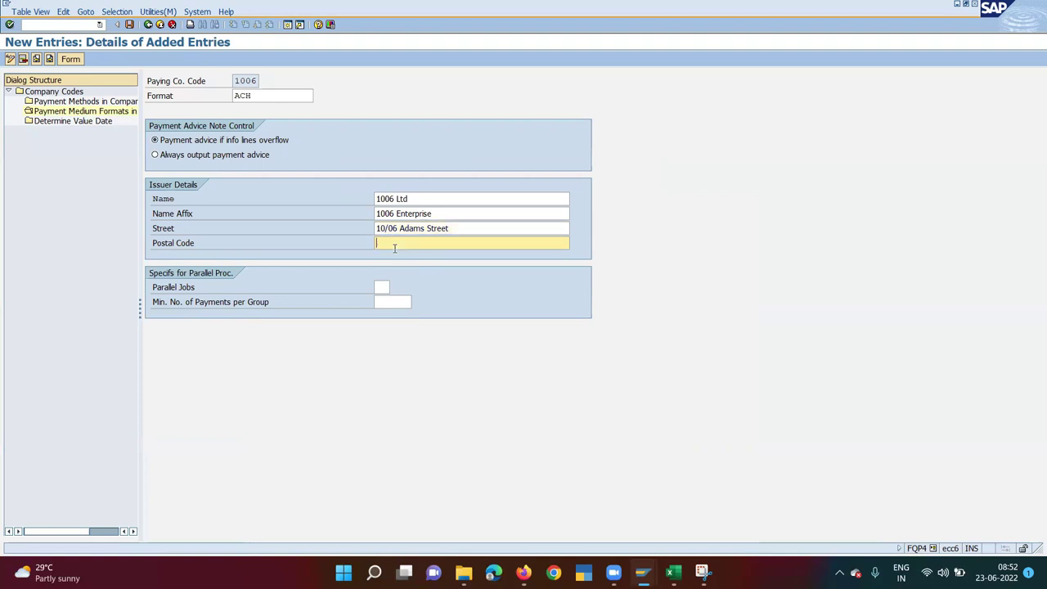
pyautogui.click(130, 24)
pyautogui.click(148, 24)
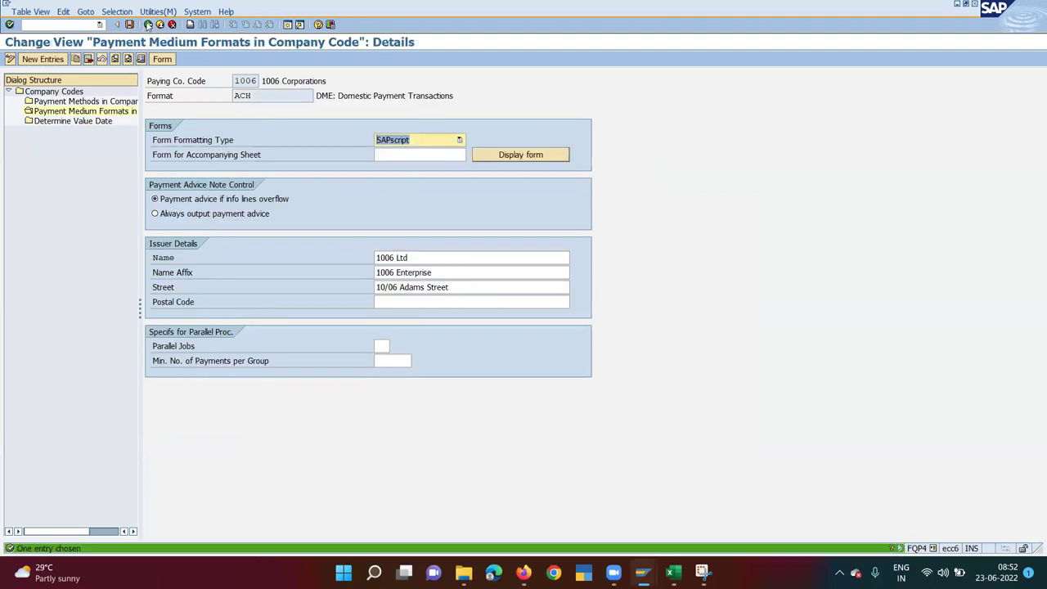
# - Leave the paying company code specifications and open Define Accounts for Payment Program, posting area 1061
pyautogui.click(148, 23)
pyautogui.click(148, 24)
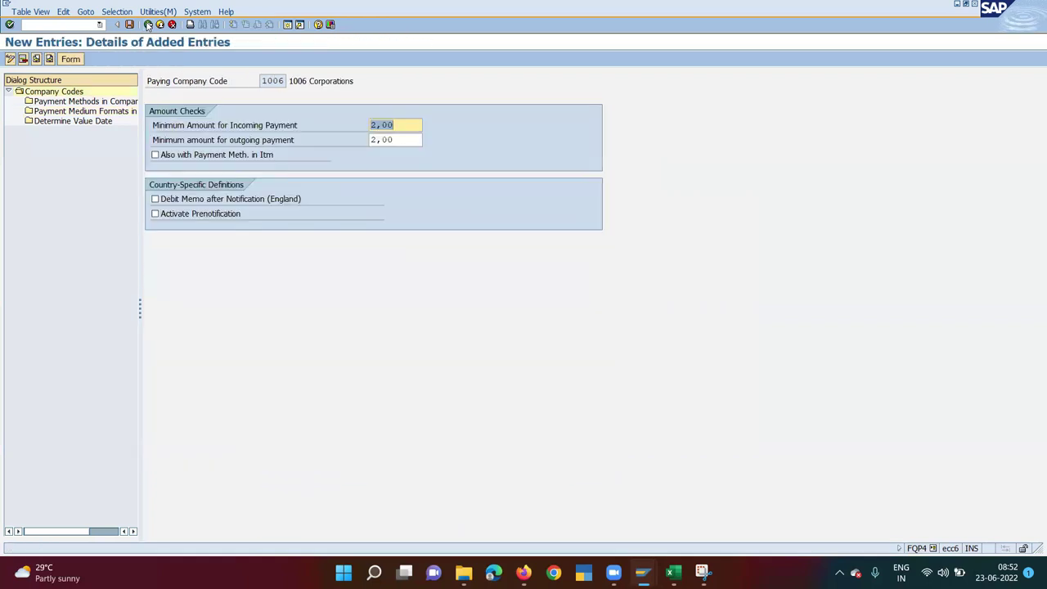
pyautogui.click(148, 24)
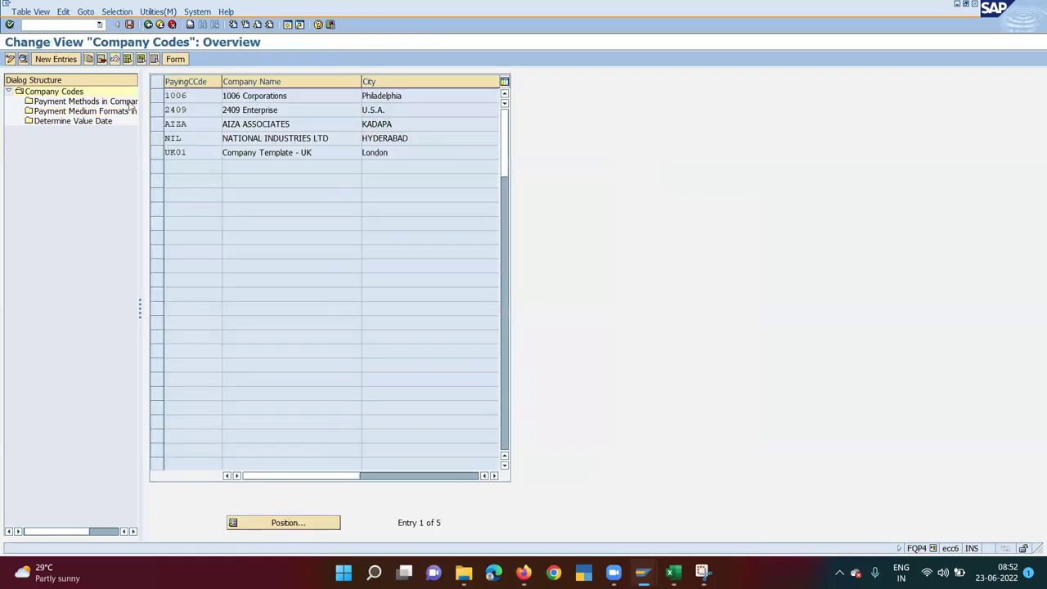
pyautogui.click(148, 24)
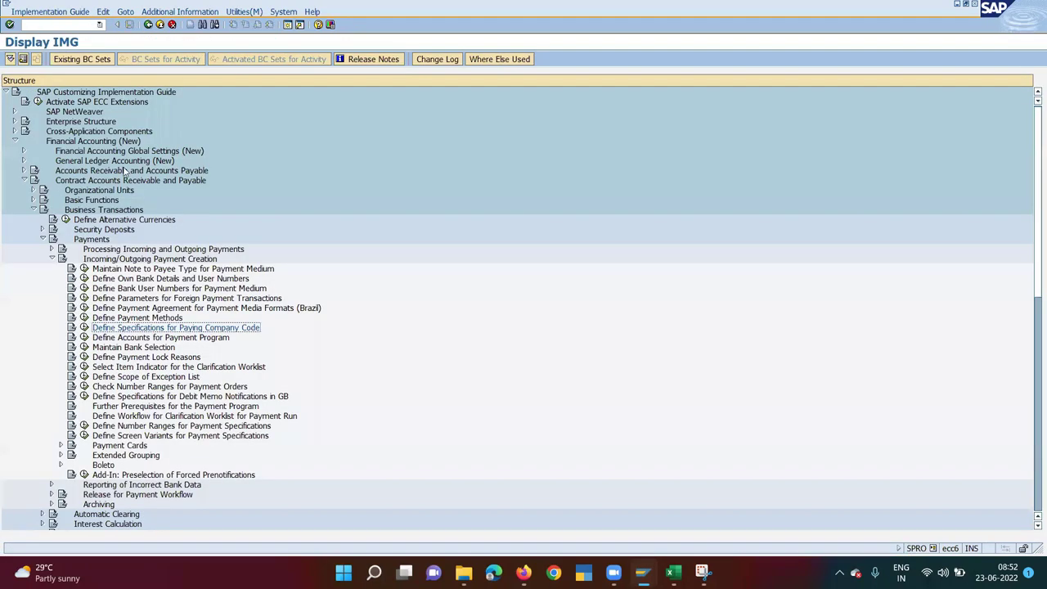
pyautogui.click(83, 347)
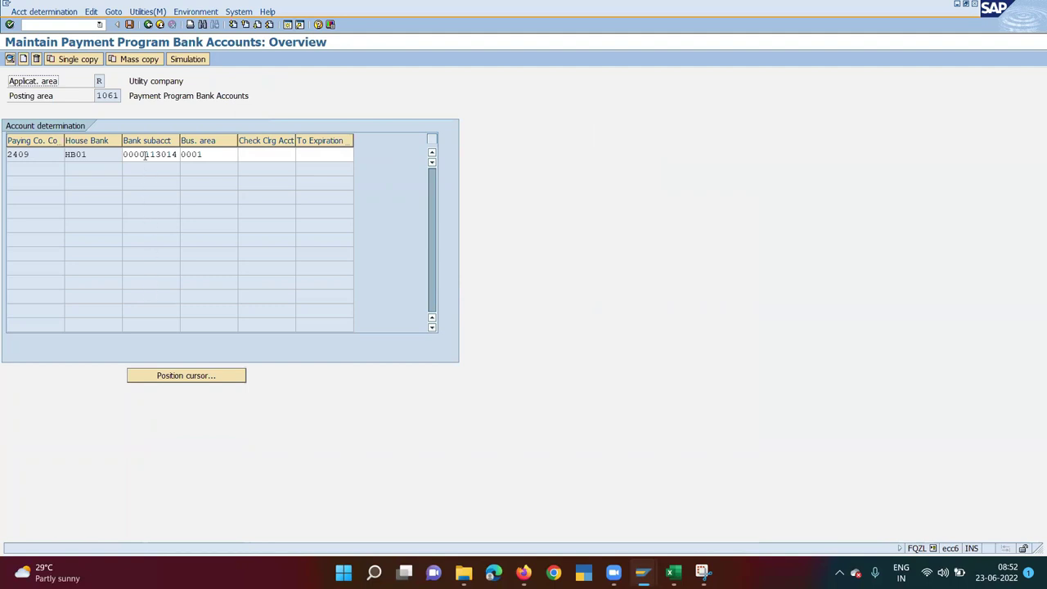
pyautogui.moveTo(144, 154); pyautogui.dragTo(179, 149)
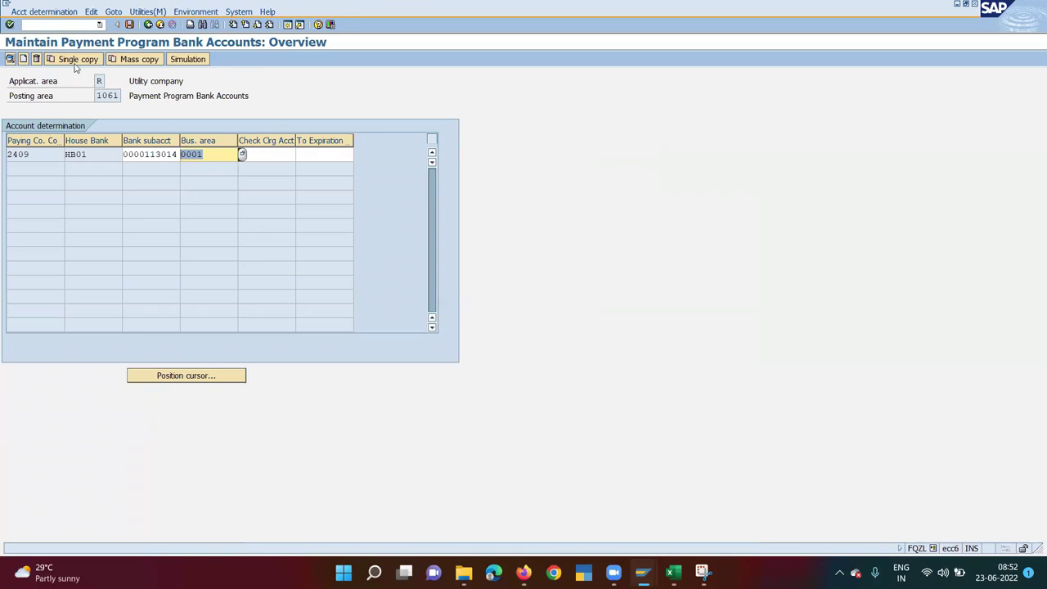
# - Create a payment program bank account entry for paying company code 1006 with house bank HB02
pyautogui.click(23, 60)
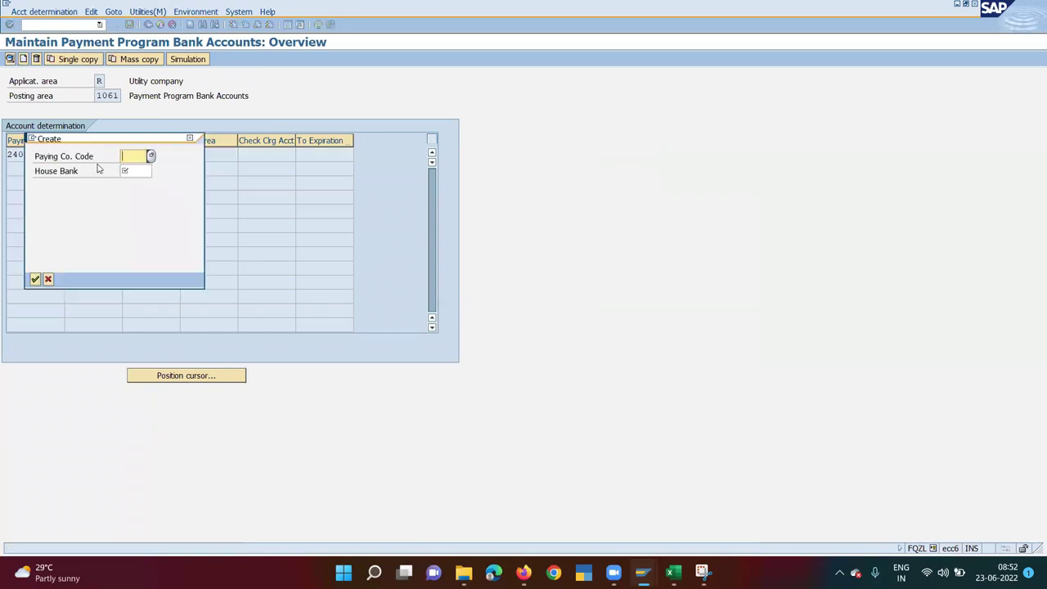
pyautogui.write('1006')
pyautogui.press('Tab')
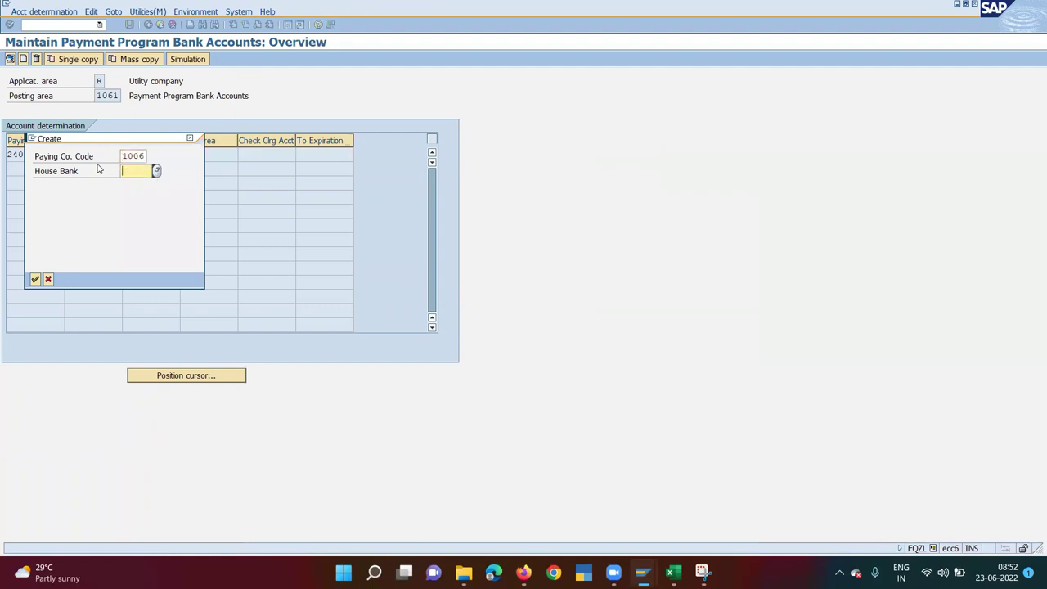
pyautogui.click(156, 171)
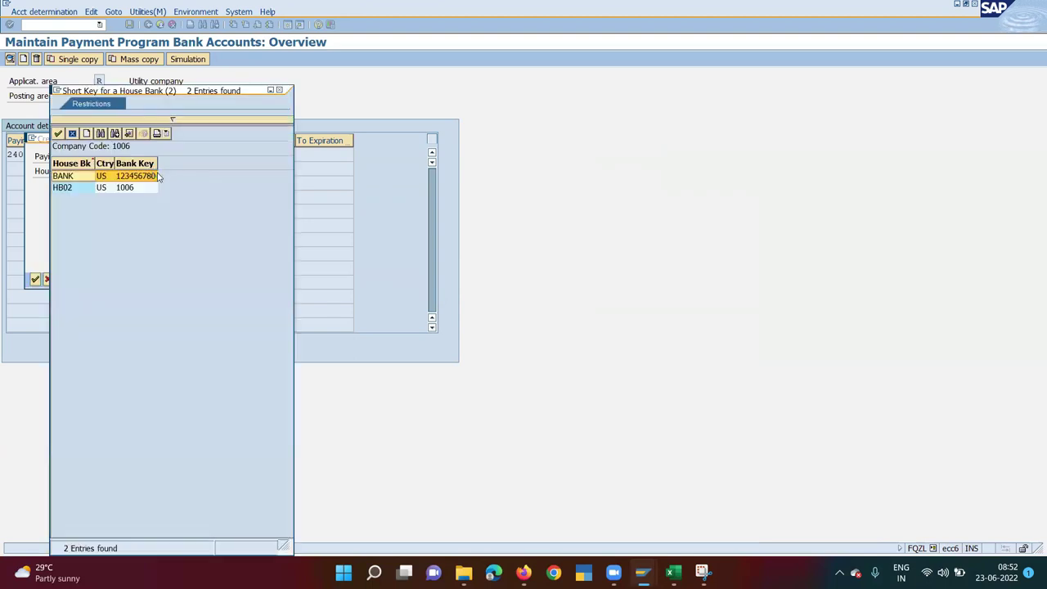
pyautogui.doubleClick(82, 189)
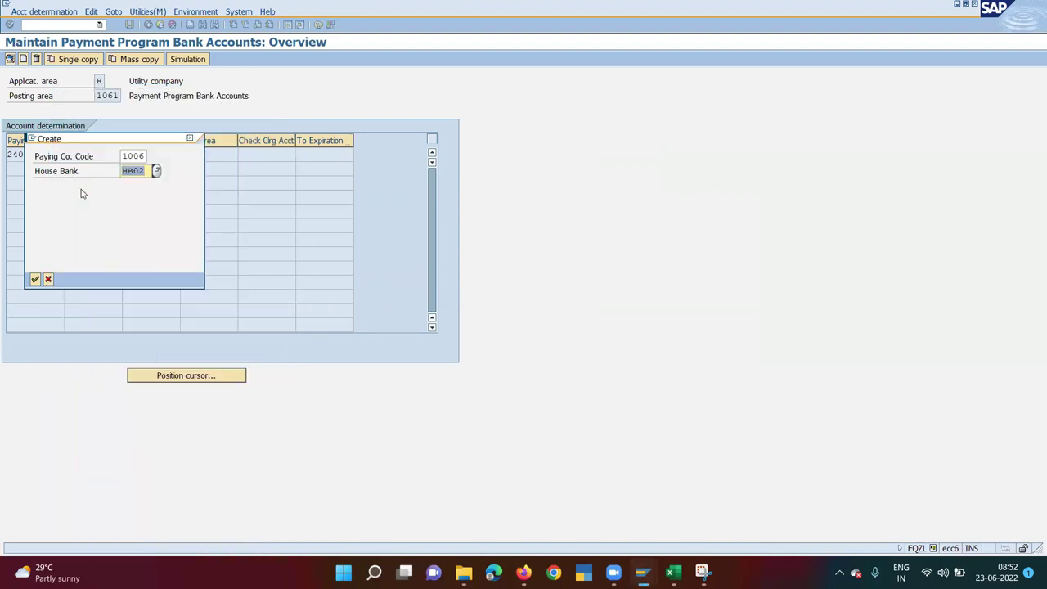
pyautogui.click(34, 279)
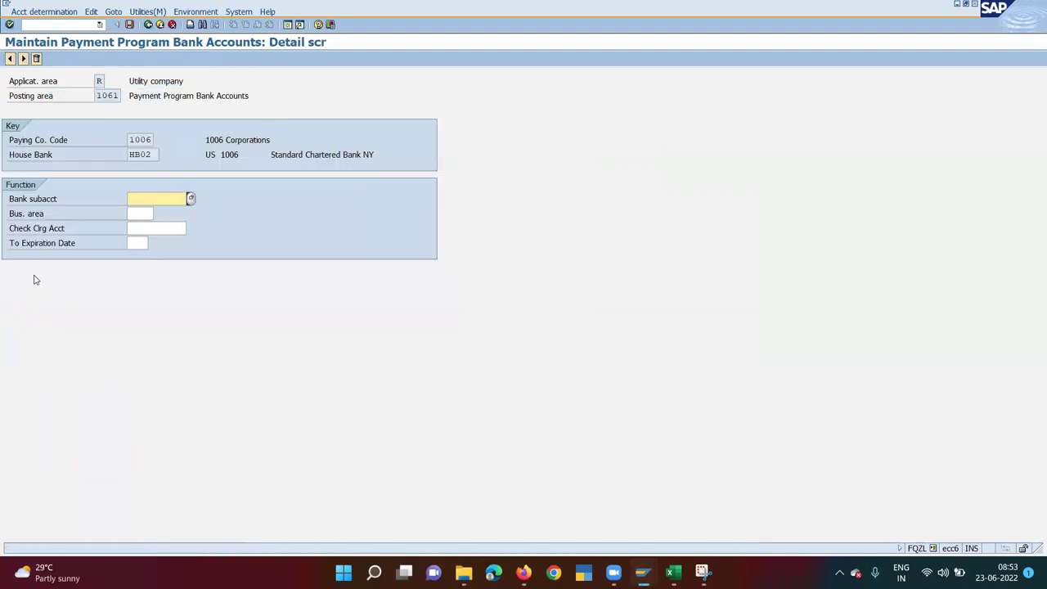
# - Assign G/L account 113014, Lockbox Account - ACH In, as the bank subaccount for house bank HB02
pyautogui.click(191, 200)
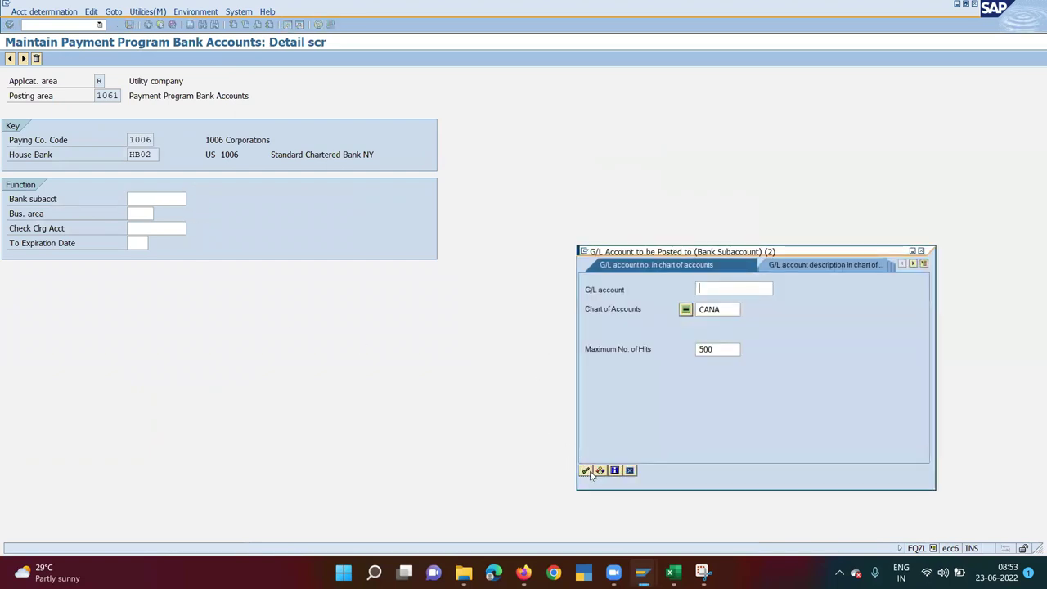
pyautogui.press('Return')
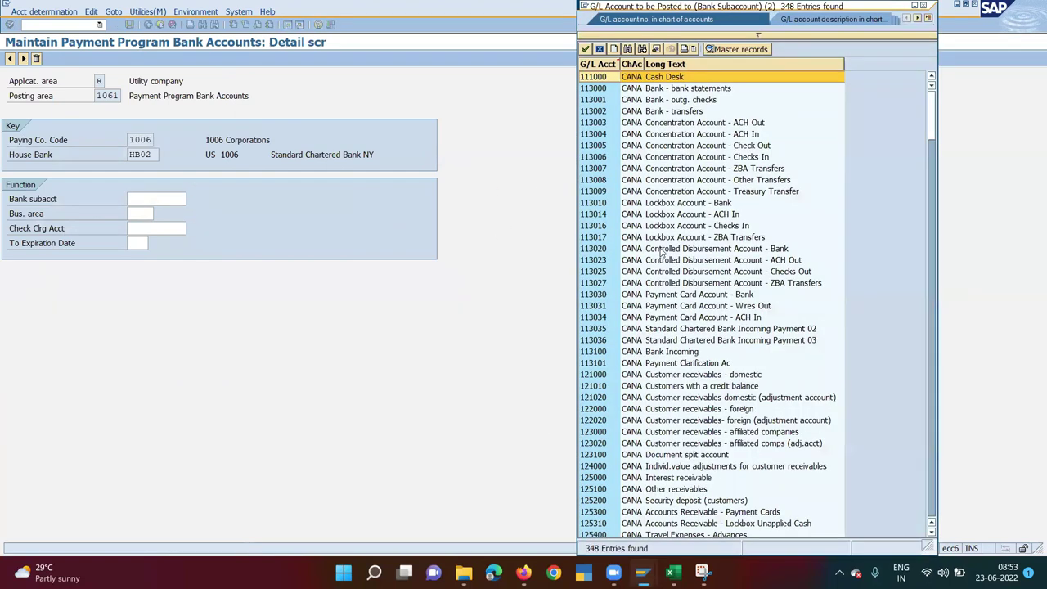
pyautogui.scroll(-2, 684, 356)
pyautogui.click(676, 147)
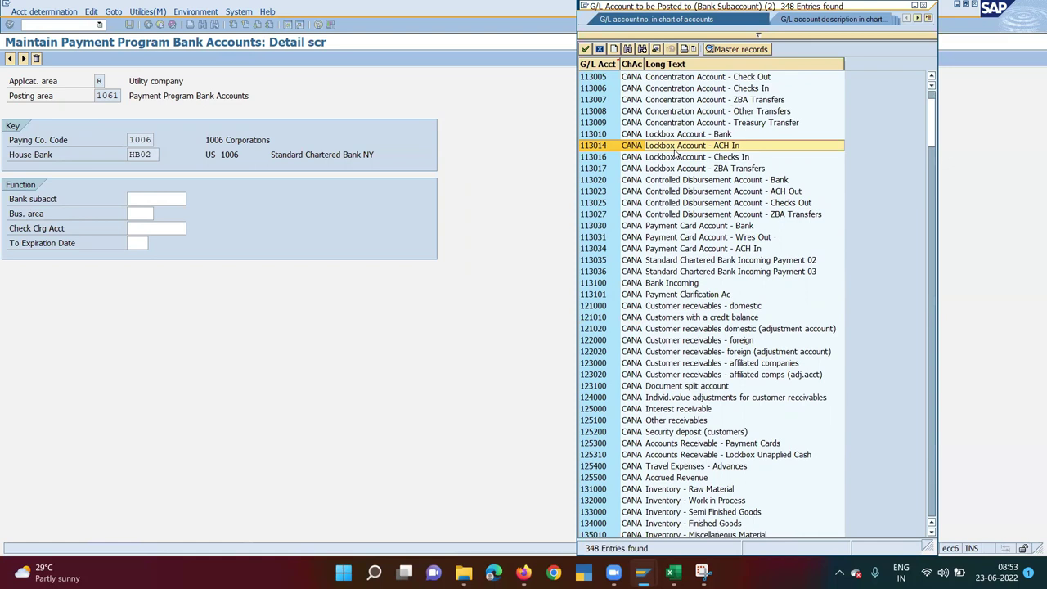
pyautogui.doubleClick(676, 147)
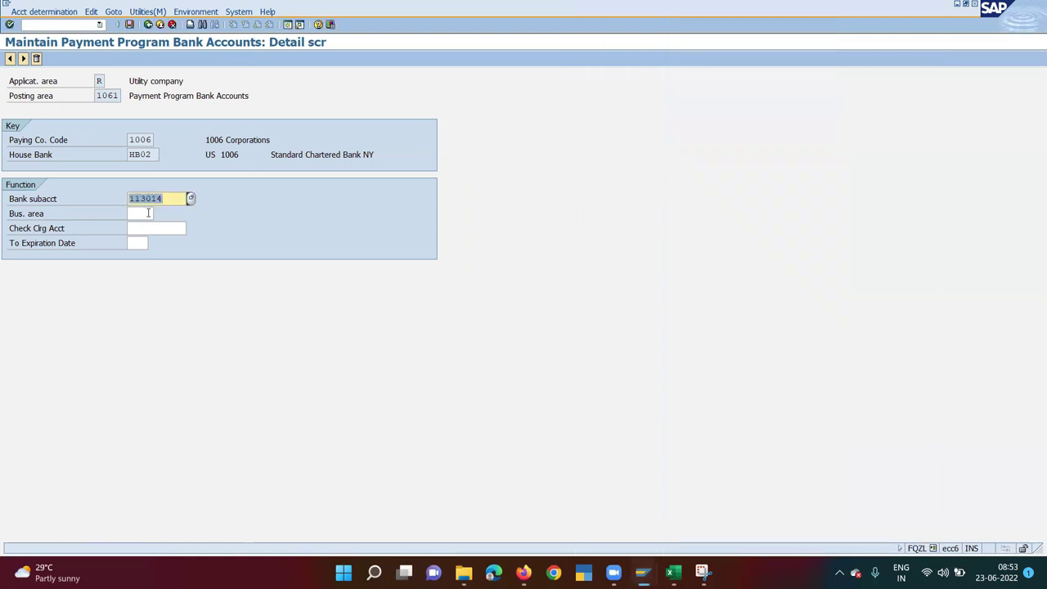
# - Set the business area to 0001, save the bank account entry and return to the implementation guide
pyautogui.click(139, 214)
pyautogui.click(139, 214)
pyautogui.click(138, 228)
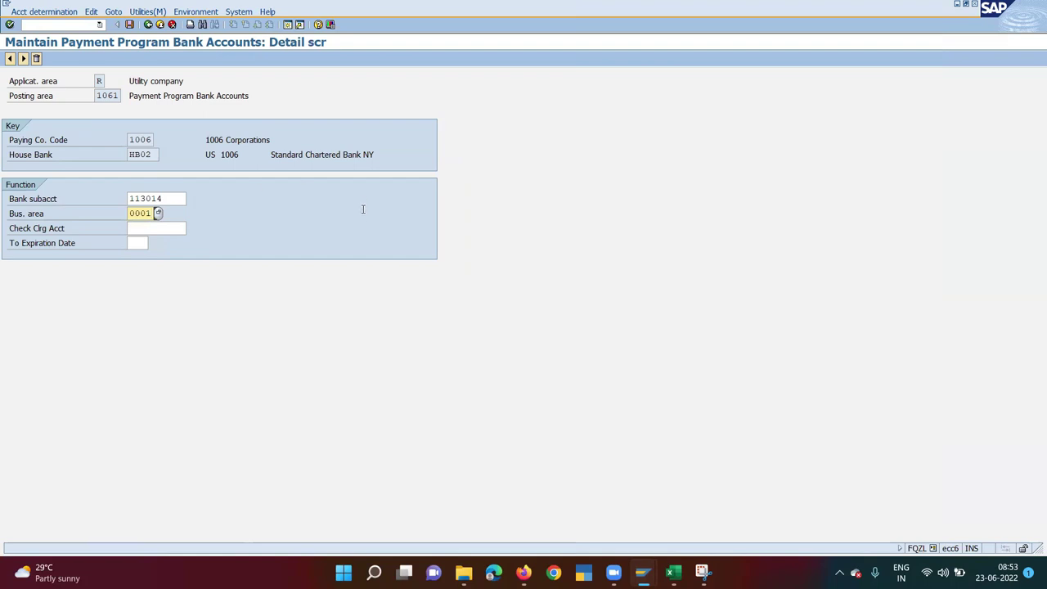
pyautogui.click(118, 24)
pyautogui.click(25, 26)
pyautogui.click(129, 26)
pyautogui.click(36, 190)
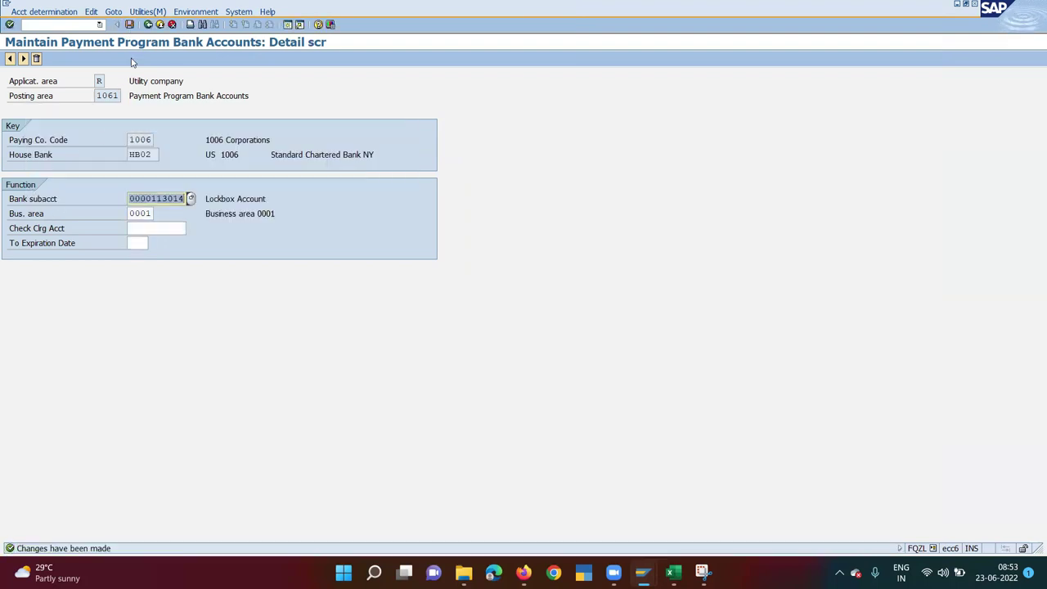
pyautogui.click(148, 26)
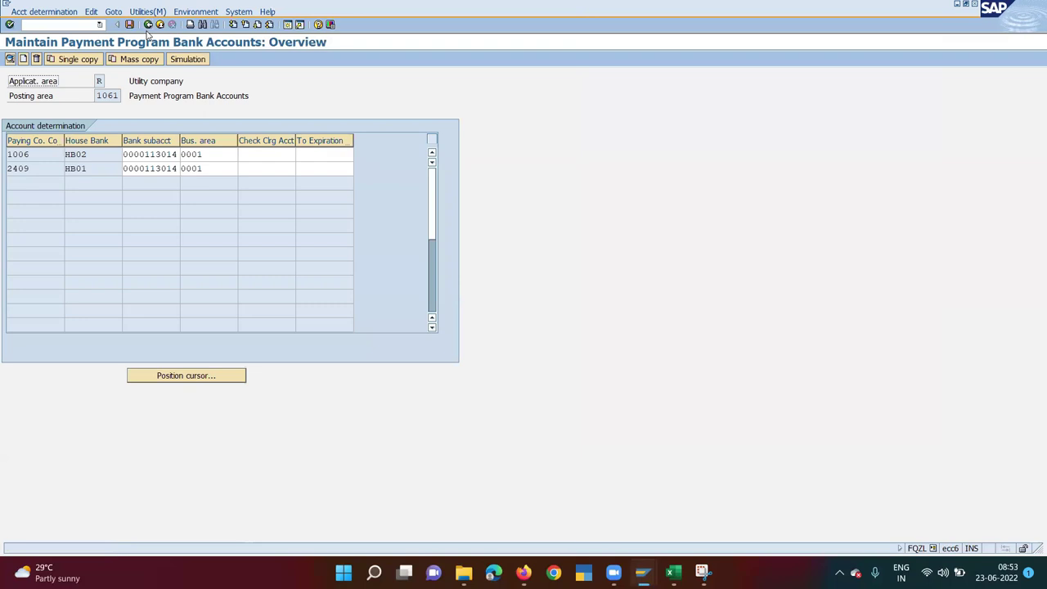
pyautogui.click(148, 24)
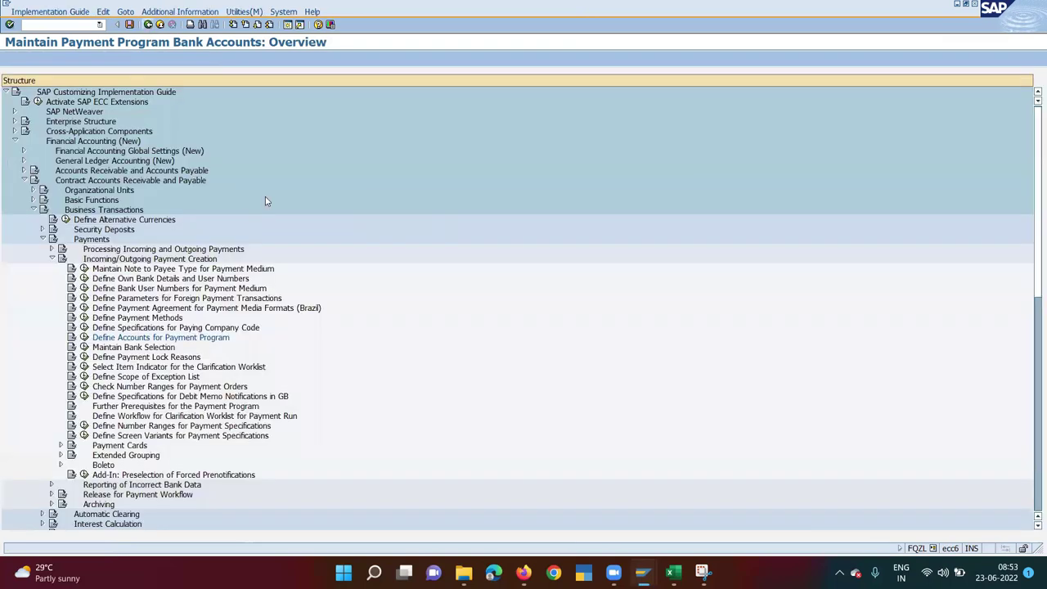
# - In Maintain Bank Selection, create and save bank selection ID 0002 named 1006 Payment Run under the proposed customizing request
pyautogui.click(85, 347)
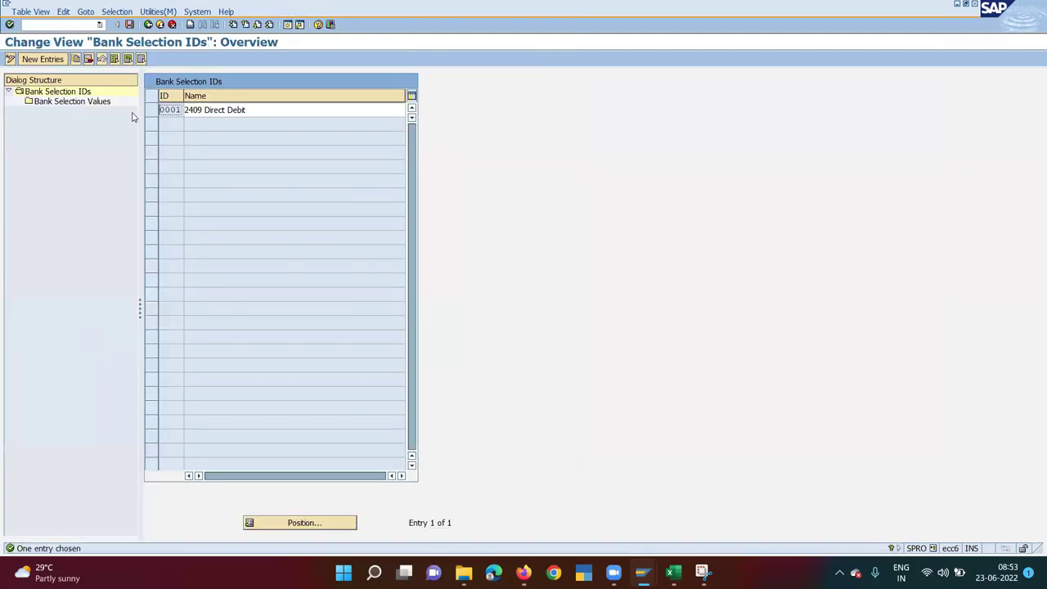
pyautogui.click(43, 59)
pyautogui.write('0002')
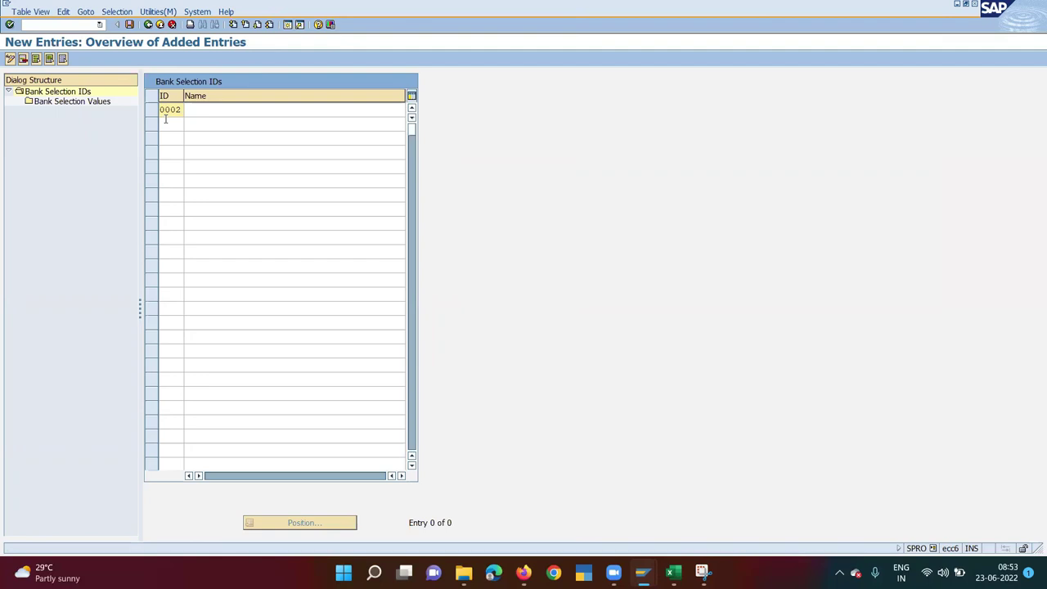
pyautogui.press('Tab')
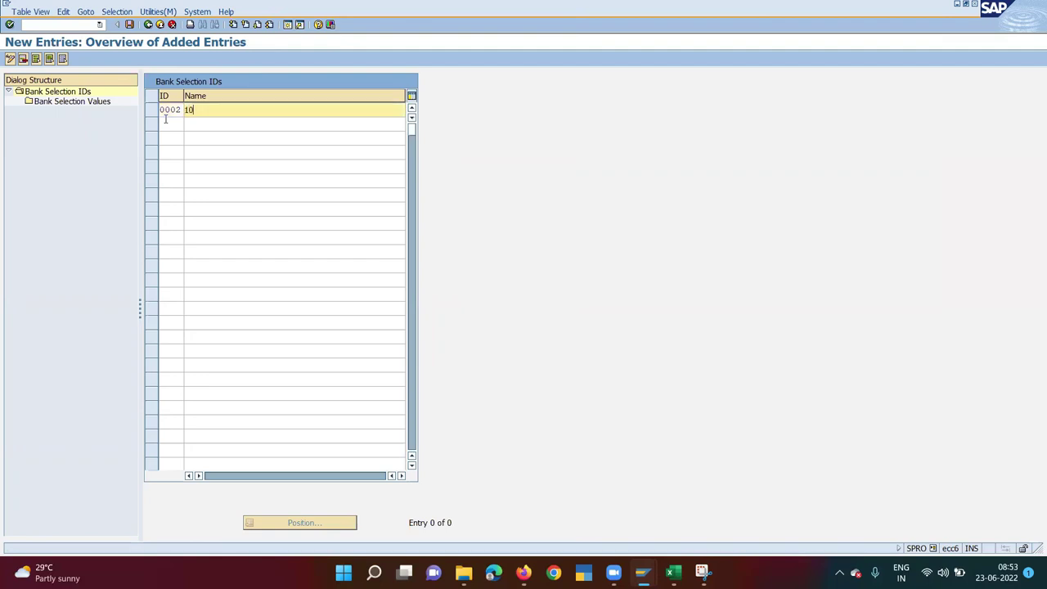
pyautogui.write('1006 Payment Run')
pyautogui.press('Return')
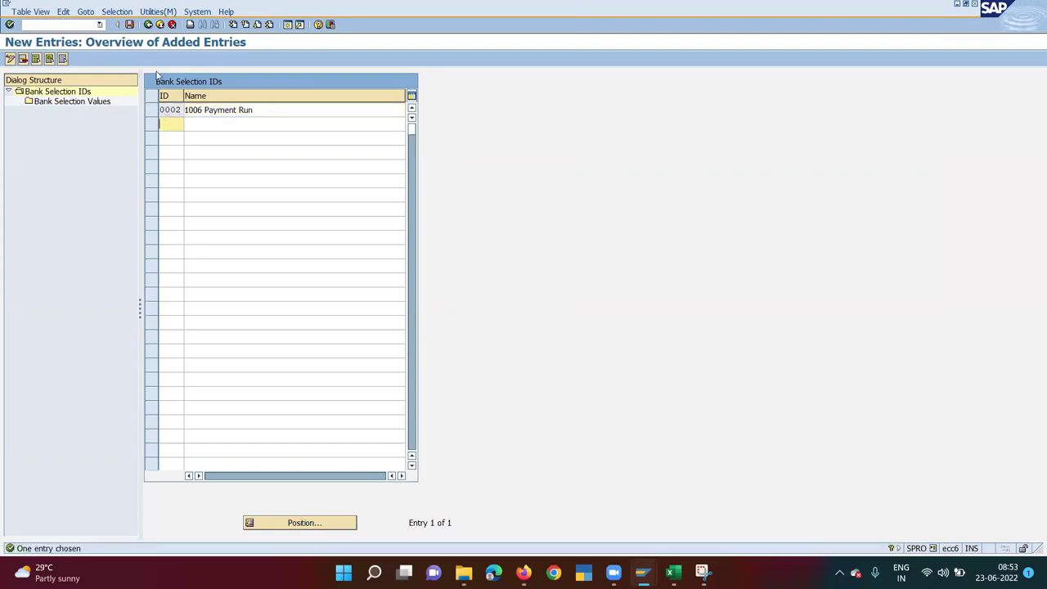
pyautogui.click(129, 25)
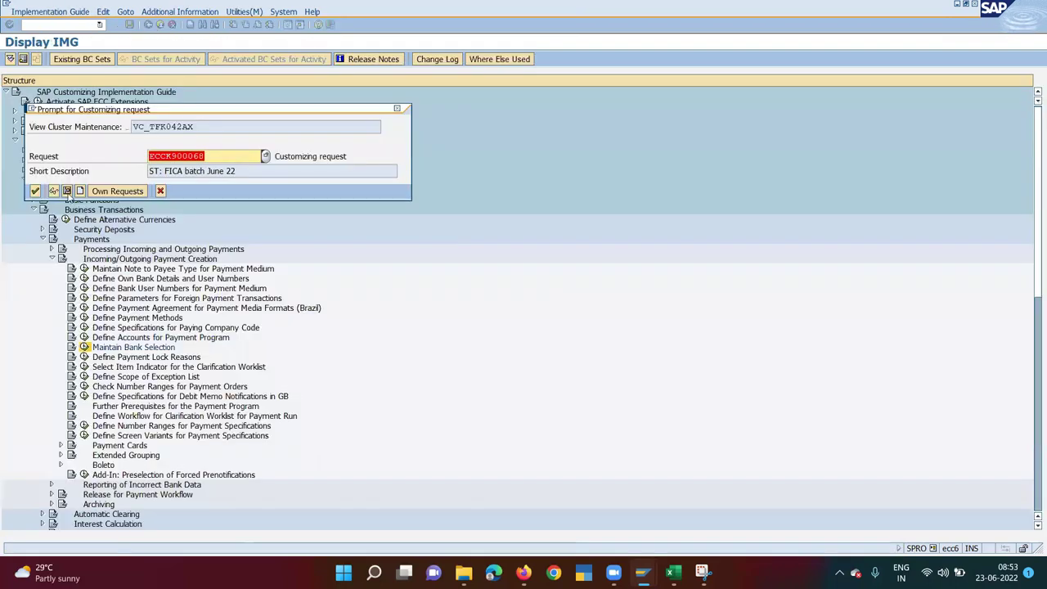
pyautogui.click(35, 192)
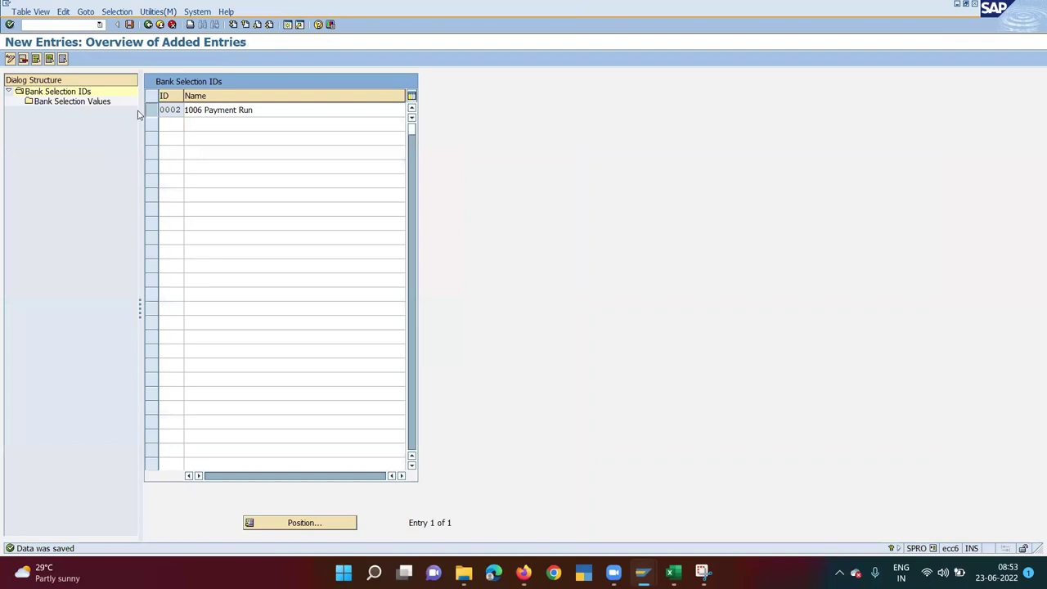
# - Add a bank selection values entry for ID 0002 with responsible company code 1006
pyautogui.doubleClick(87, 103)
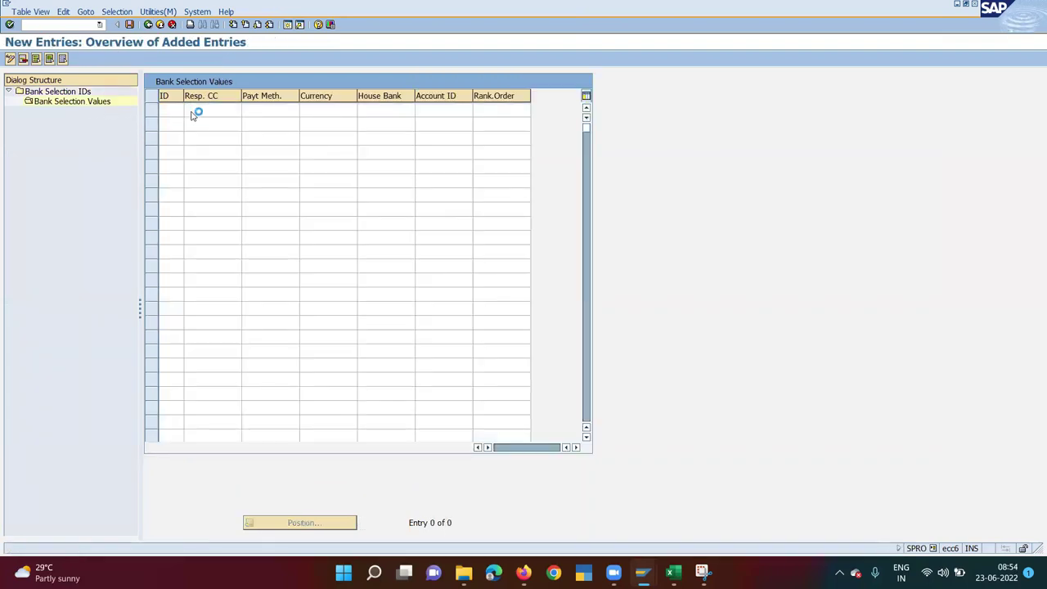
pyautogui.click(196, 112)
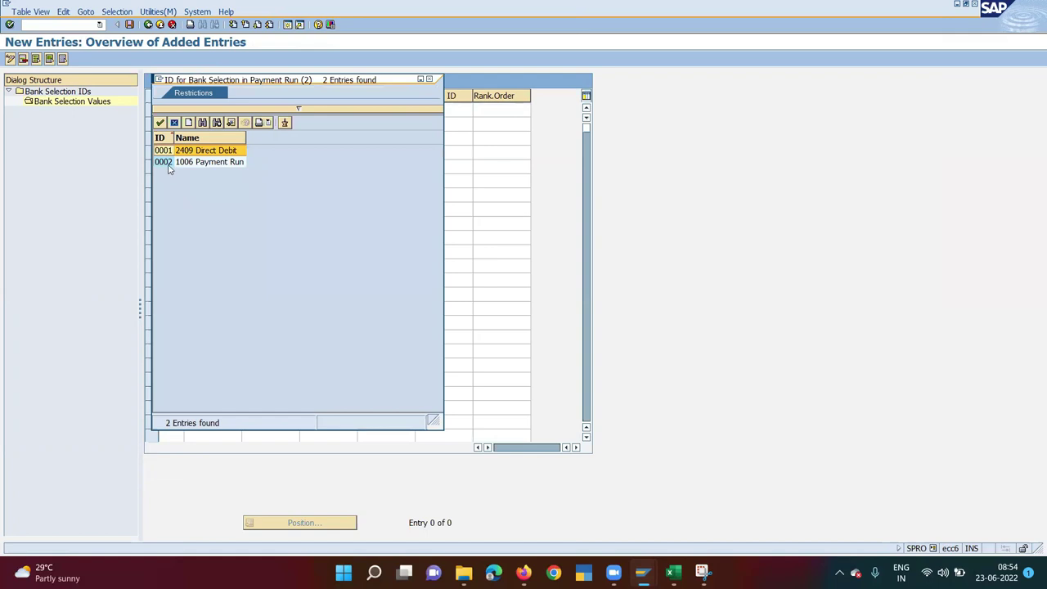
pyautogui.doubleClick(167, 163)
pyautogui.press('Tab')
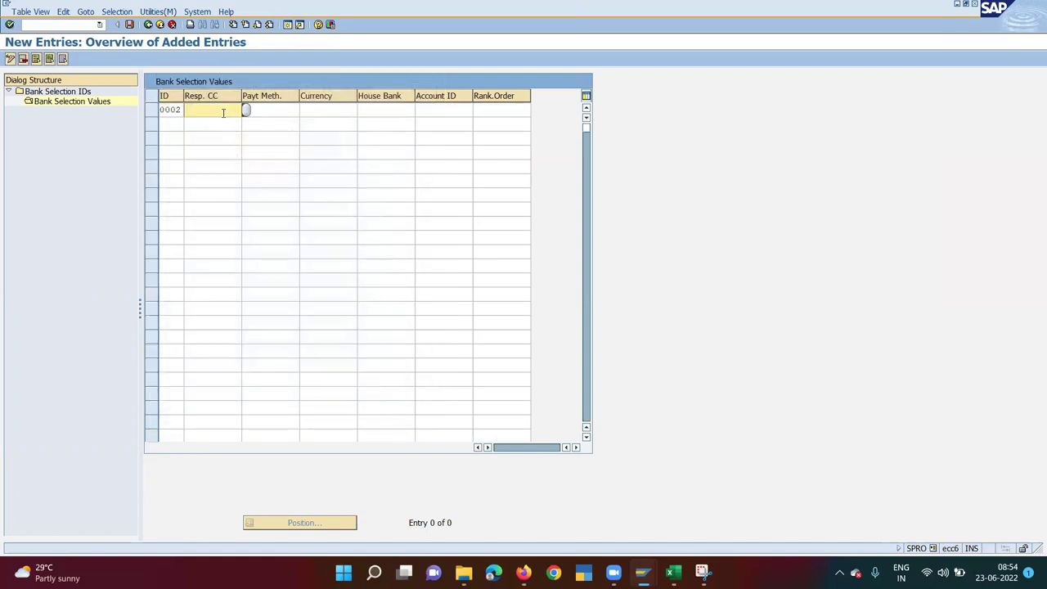
pyautogui.click(245, 109)
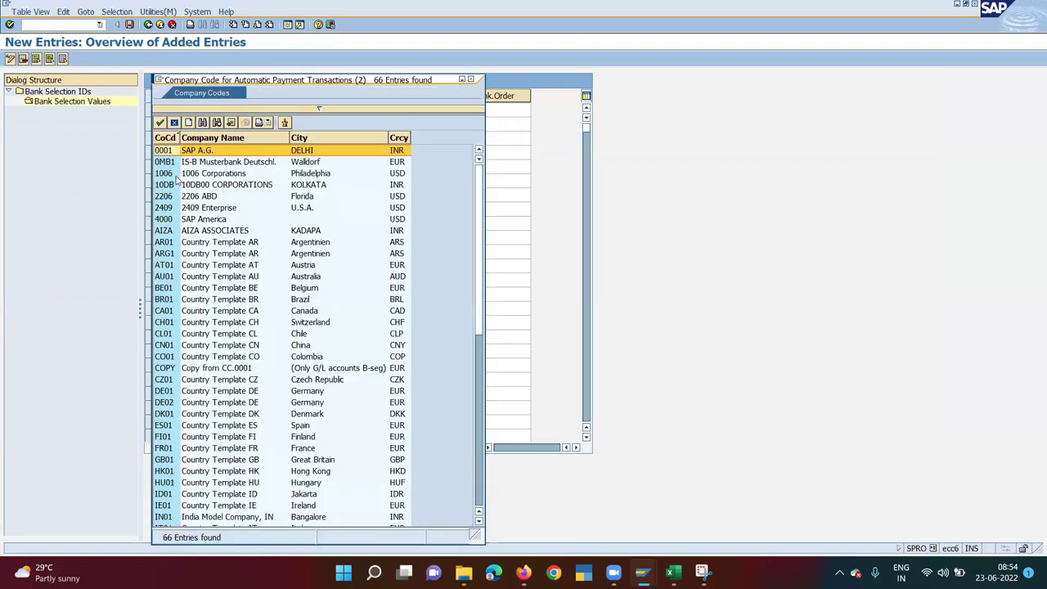
pyautogui.doubleClick(182, 177)
# - Set the payment method of the 0002 bank selection entry to A, the US ACH Payment
pyautogui.click(272, 109)
pyautogui.click(305, 111)
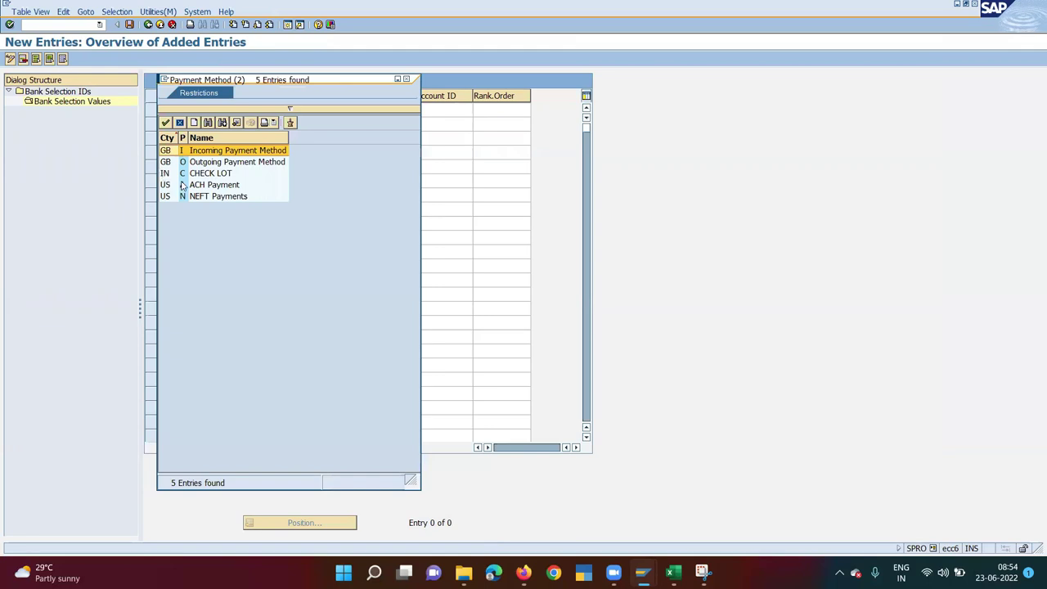
pyautogui.doubleClick(182, 185)
pyautogui.click(330, 120)
pyautogui.click(334, 108)
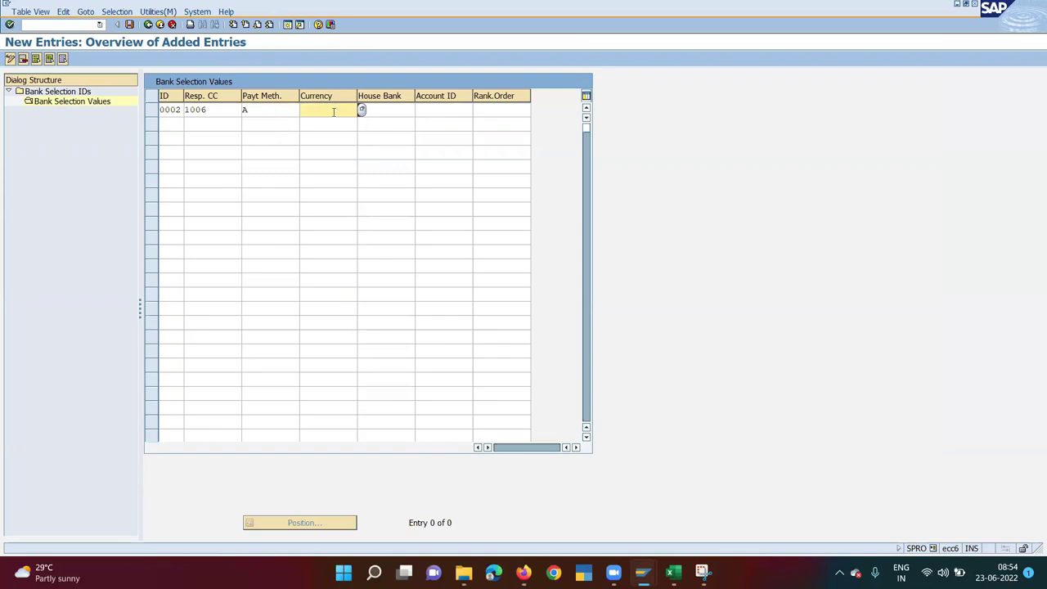
# - Assign house bank HB02 and account ID NY02 to the 0002 bank selection entry, leaving currency and ranking order blank
pyautogui.click(377, 109)
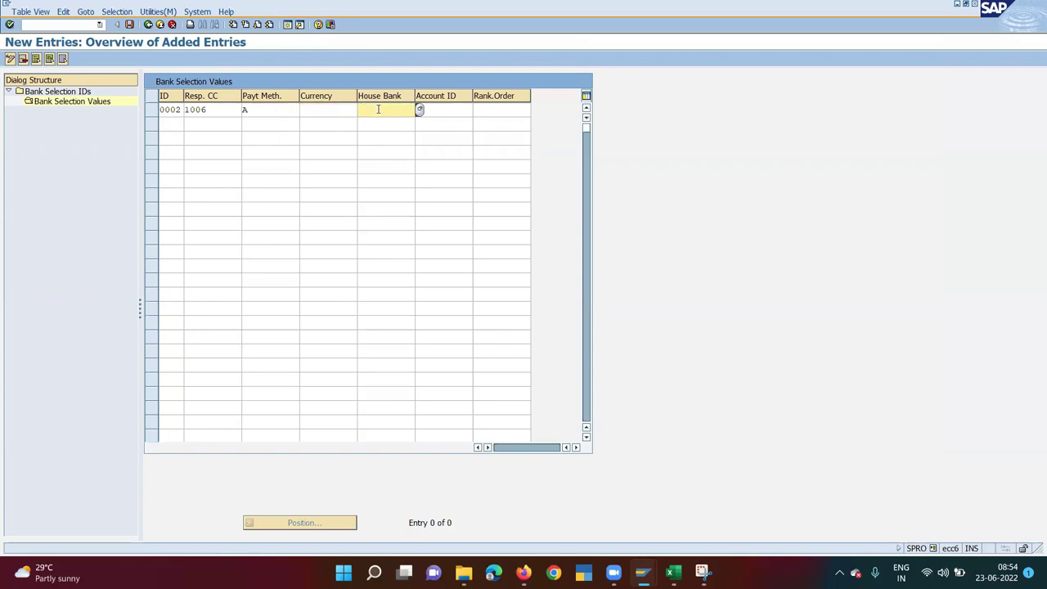
pyautogui.click(417, 109)
pyautogui.doubleClick(234, 179)
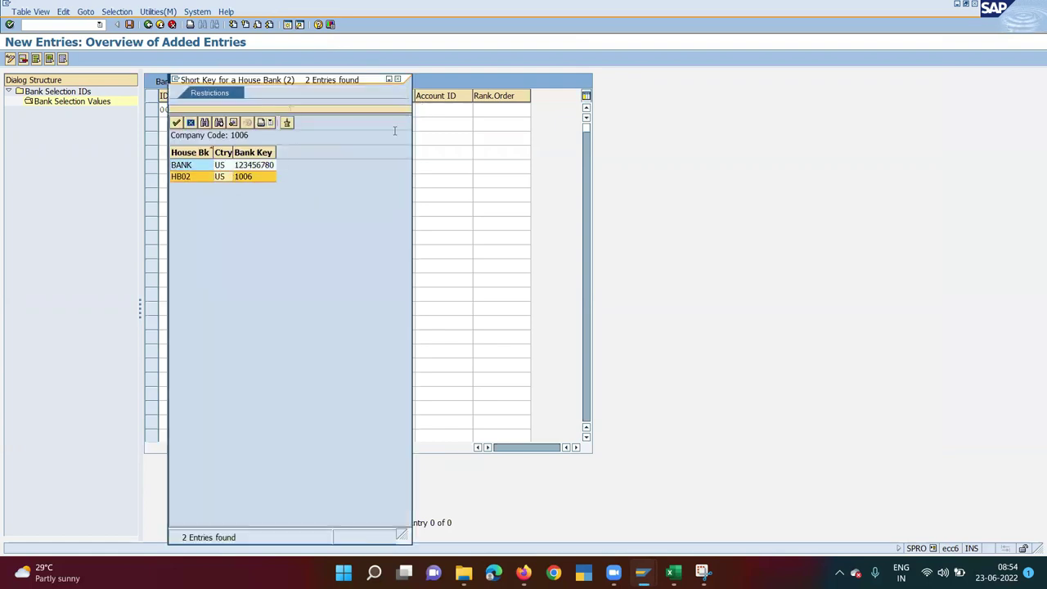
pyautogui.click(426, 109)
pyautogui.click(478, 110)
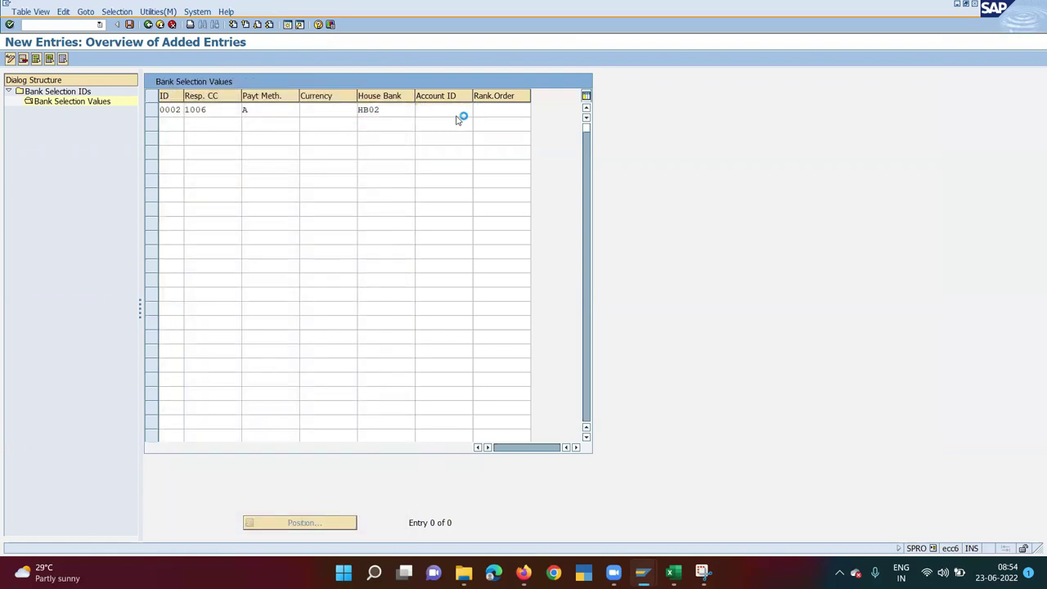
pyautogui.doubleClick(224, 176)
pyautogui.click(497, 110)
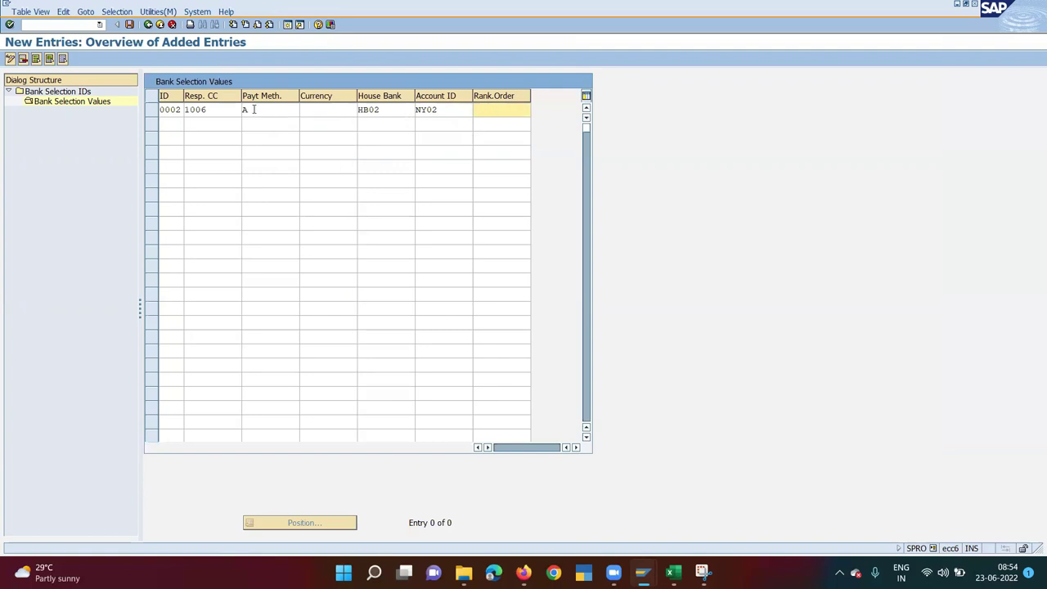
pyautogui.click(253, 110)
pyautogui.click(250, 123)
pyautogui.click(244, 137)
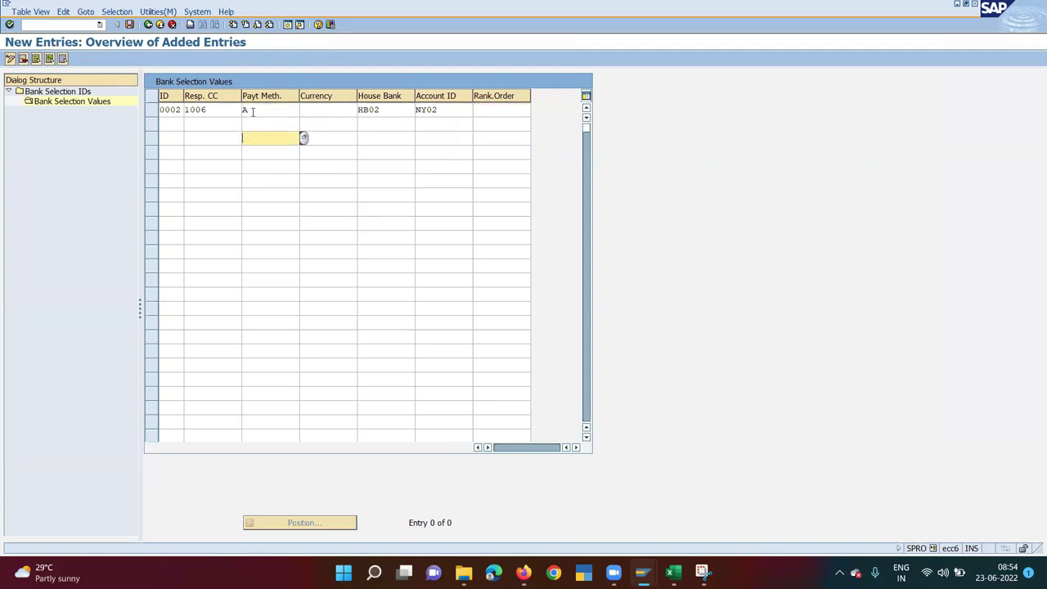
pyautogui.click(254, 110)
pyautogui.click(512, 111)
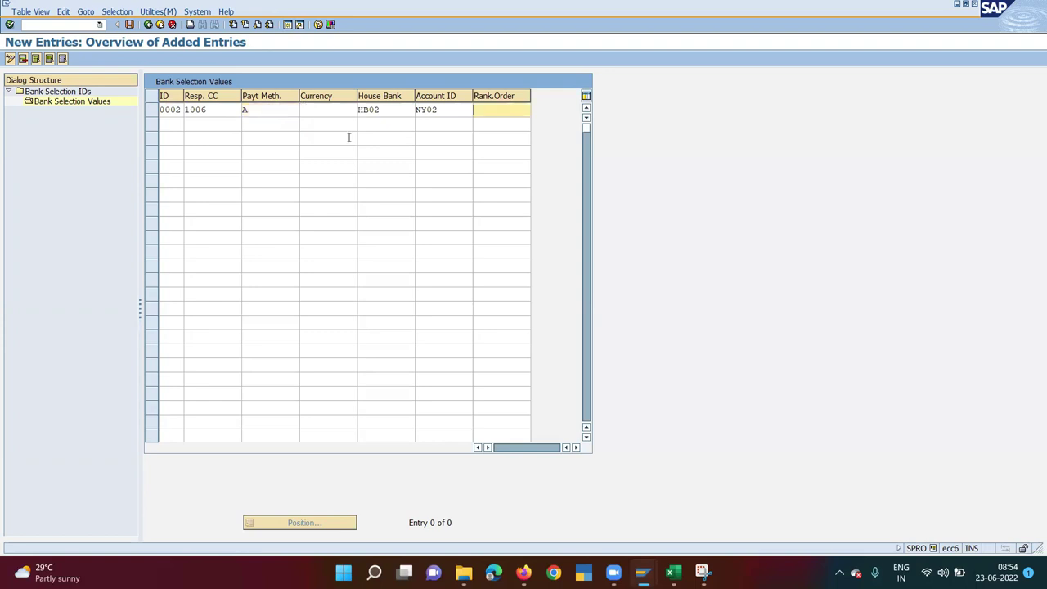
pyautogui.click(274, 127)
pyautogui.click(497, 125)
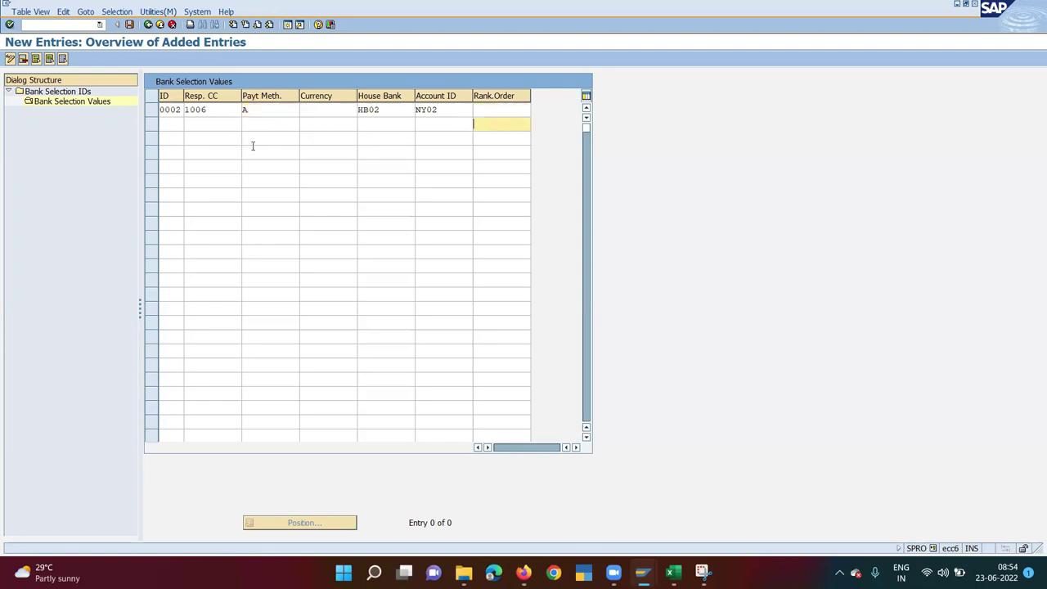
pyautogui.click(256, 139)
pyautogui.click(483, 138)
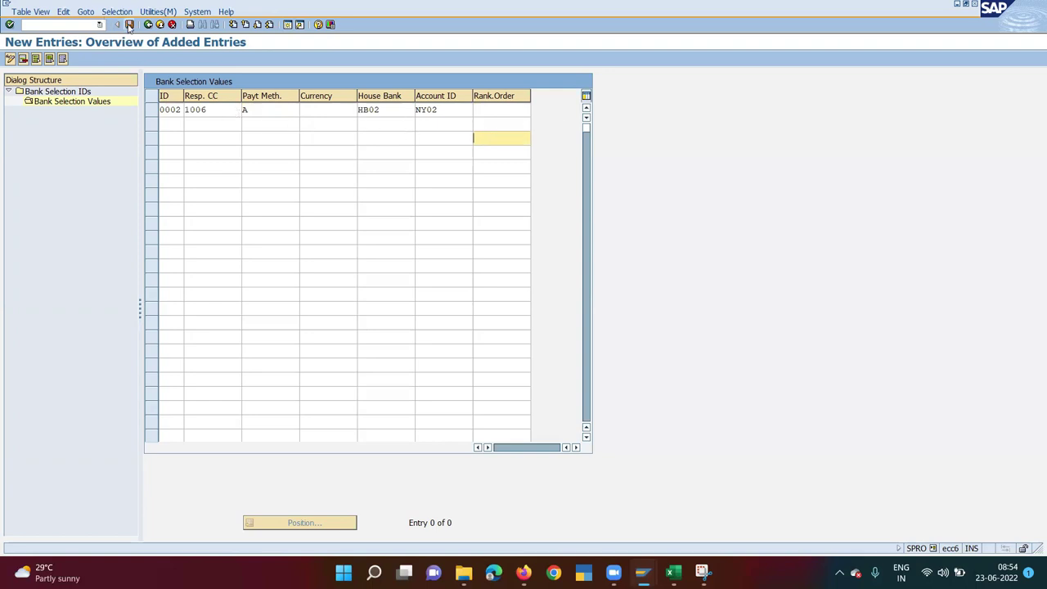
# - Save the 0002 bank selection values entry and return to the customizing structure
pyautogui.click(130, 24)
pyautogui.click(148, 24)
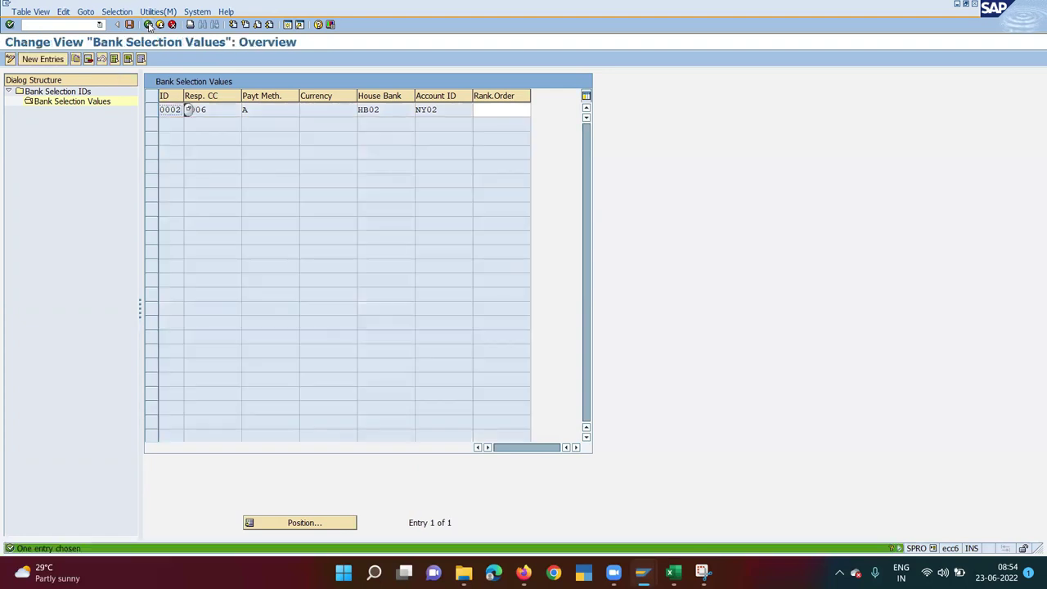
pyautogui.click(148, 23)
pyautogui.click(148, 24)
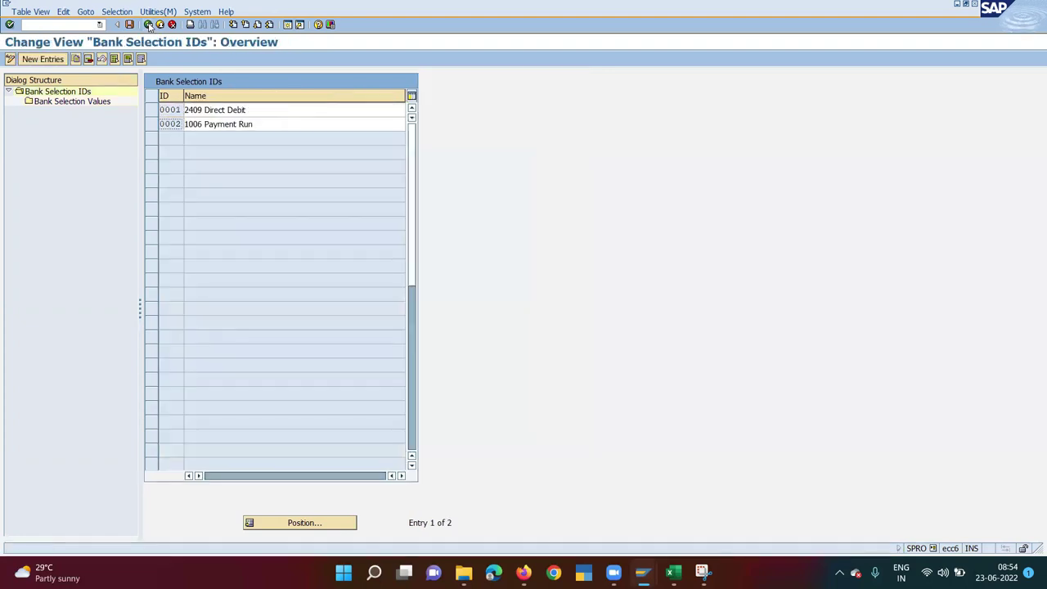
pyautogui.click(148, 23)
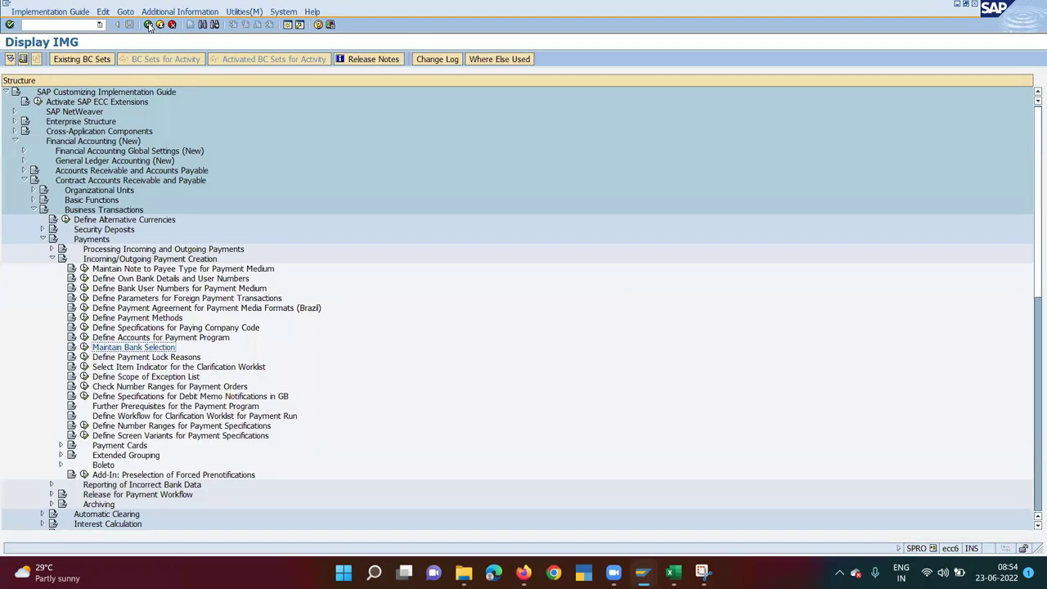
# - In Define Payment Lock Reasons, create and save lock reason C named Auto Pay Lock under the proposed customizing request
pyautogui.click(83, 356)
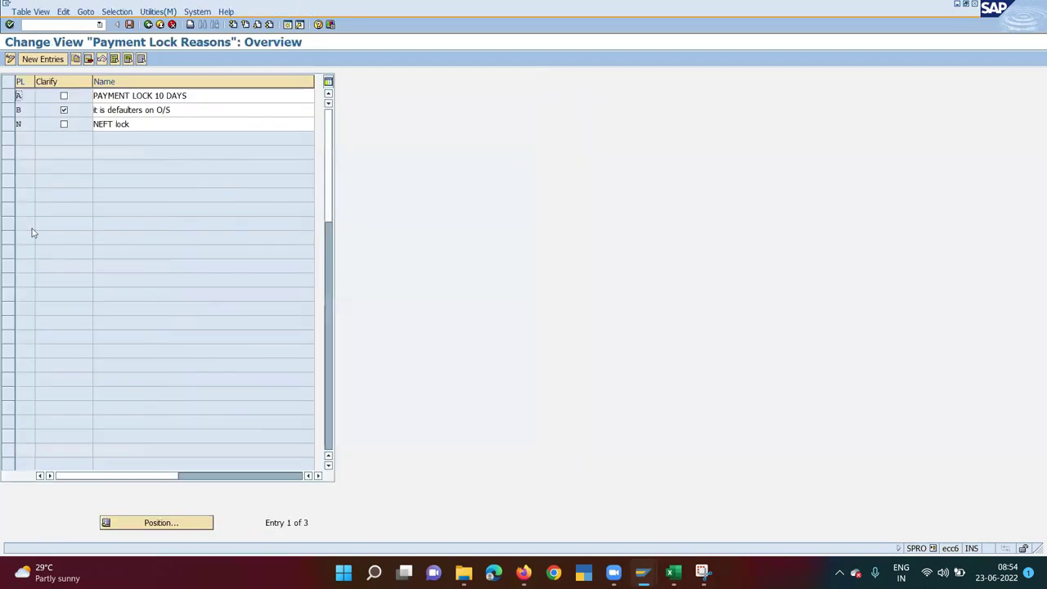
pyautogui.click(43, 60)
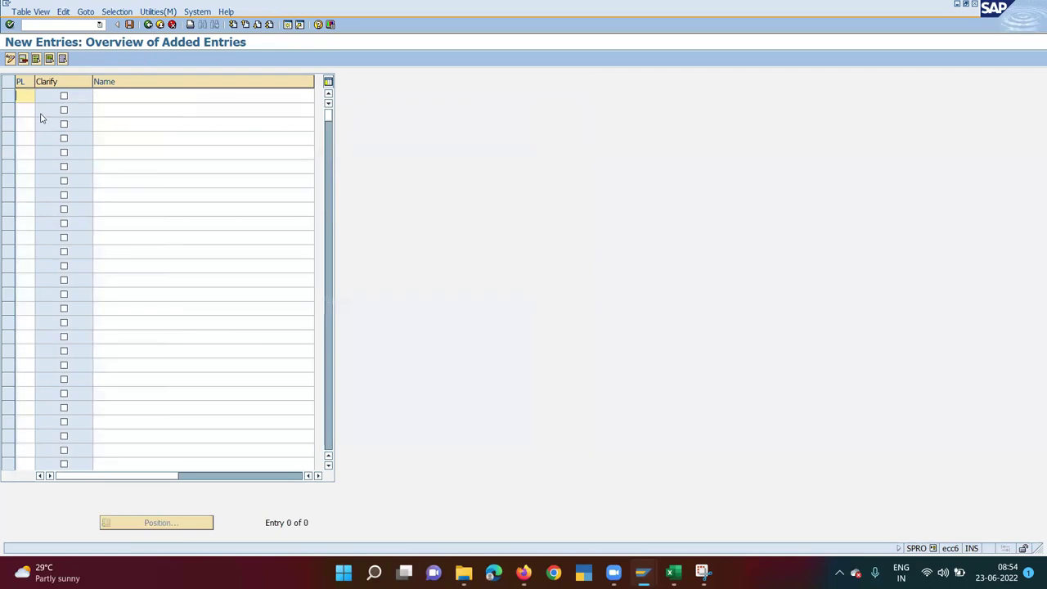
pyautogui.write('C')
pyautogui.press('Tab')
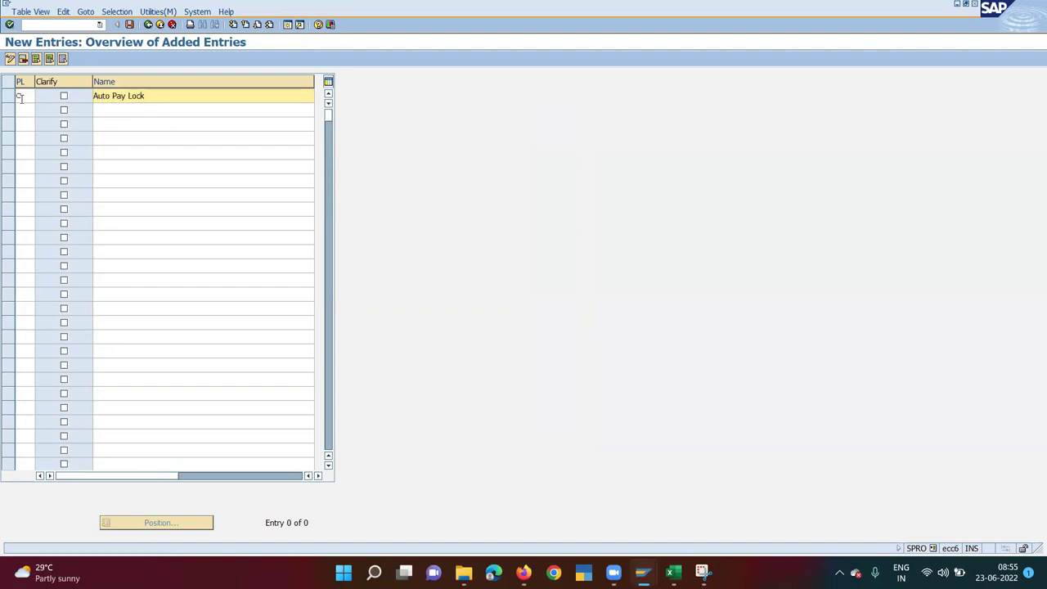
pyautogui.click(130, 24)
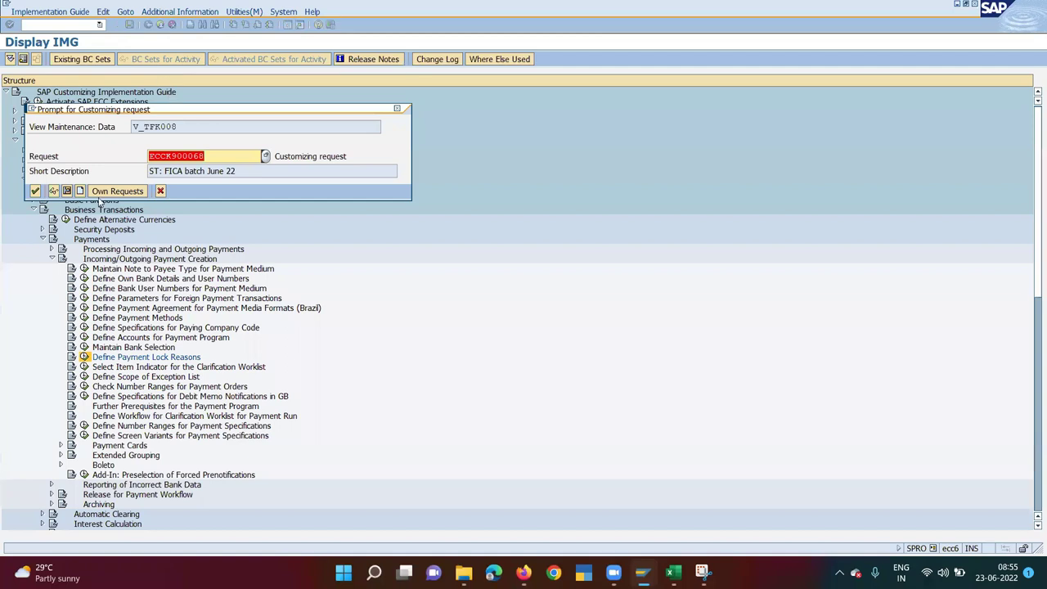
pyautogui.click(35, 190)
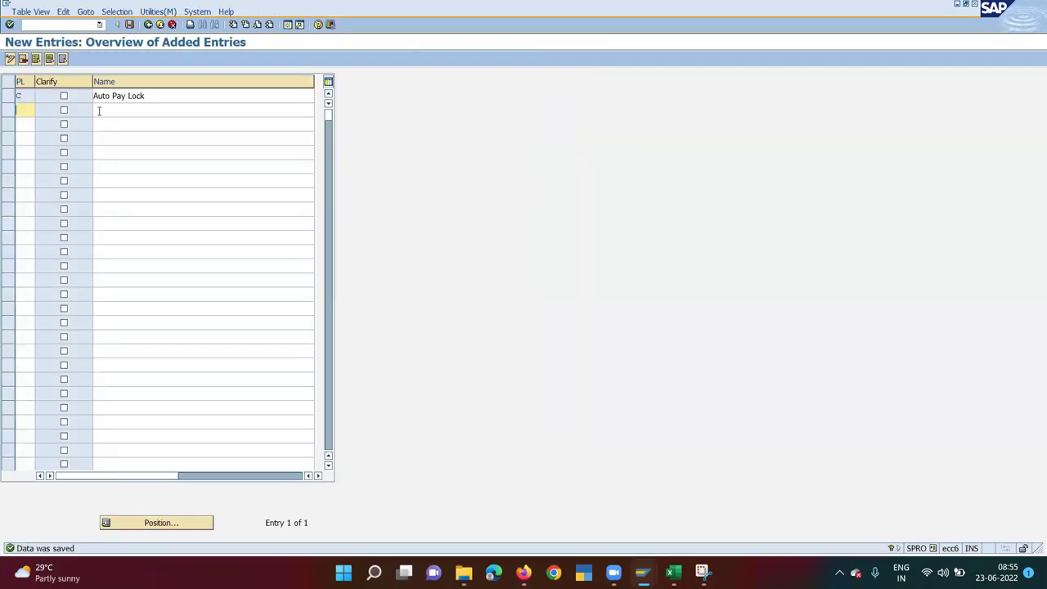
pyautogui.click(148, 25)
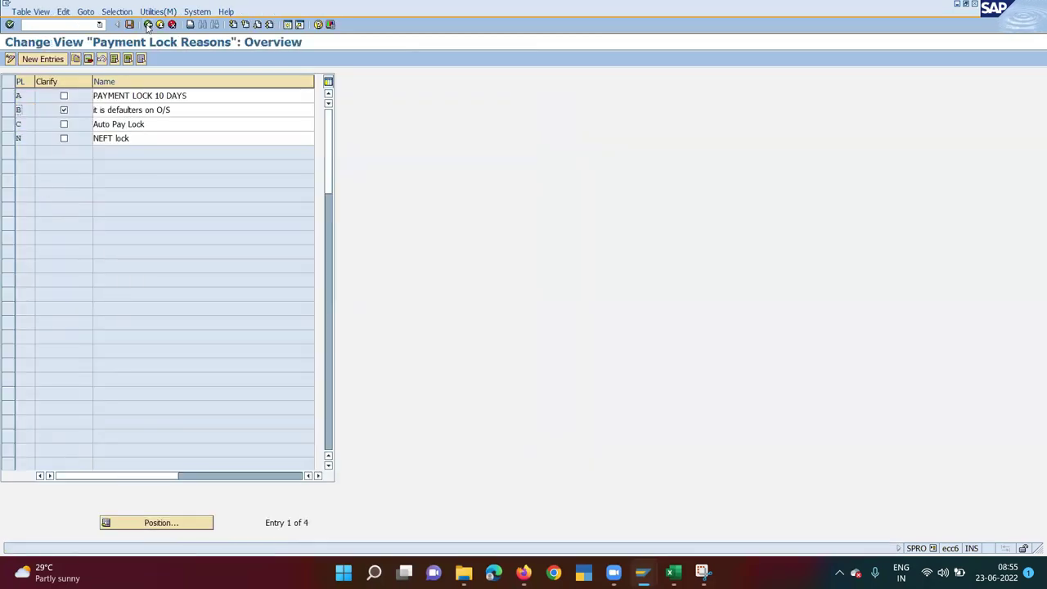
pyautogui.click(148, 25)
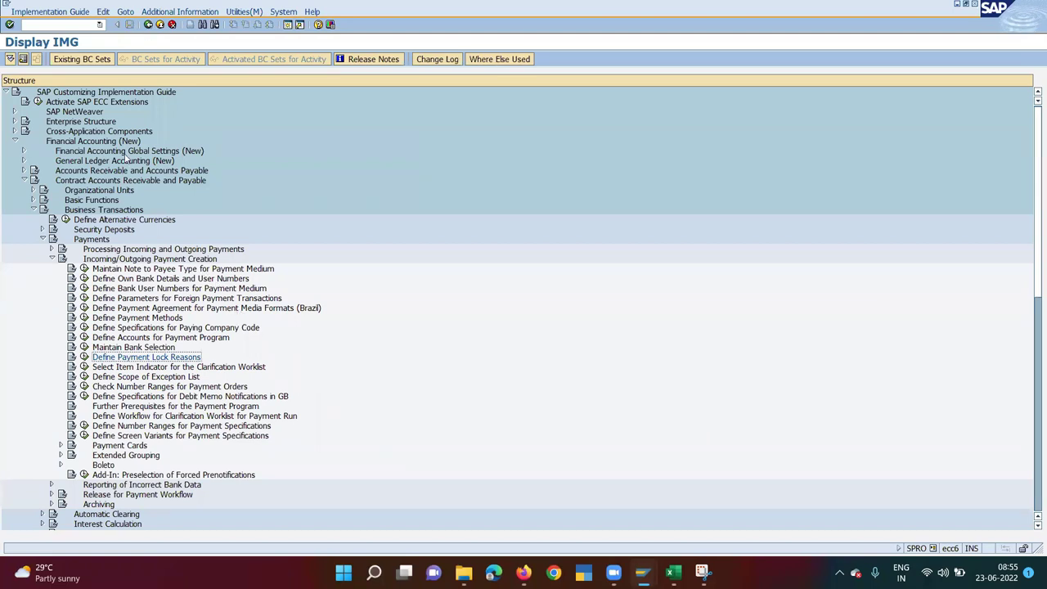
# - Switch to the business partner session, start changing the partner, and begin a bank details line with ID 1006 and country US
pyautogui.moveTo(644, 572)
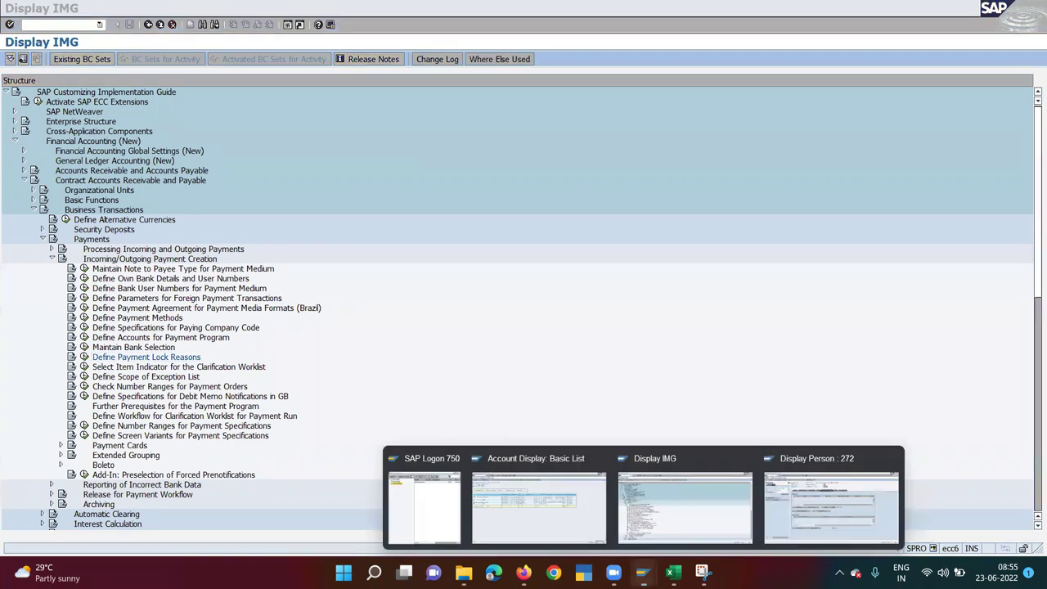
pyautogui.click(782, 516)
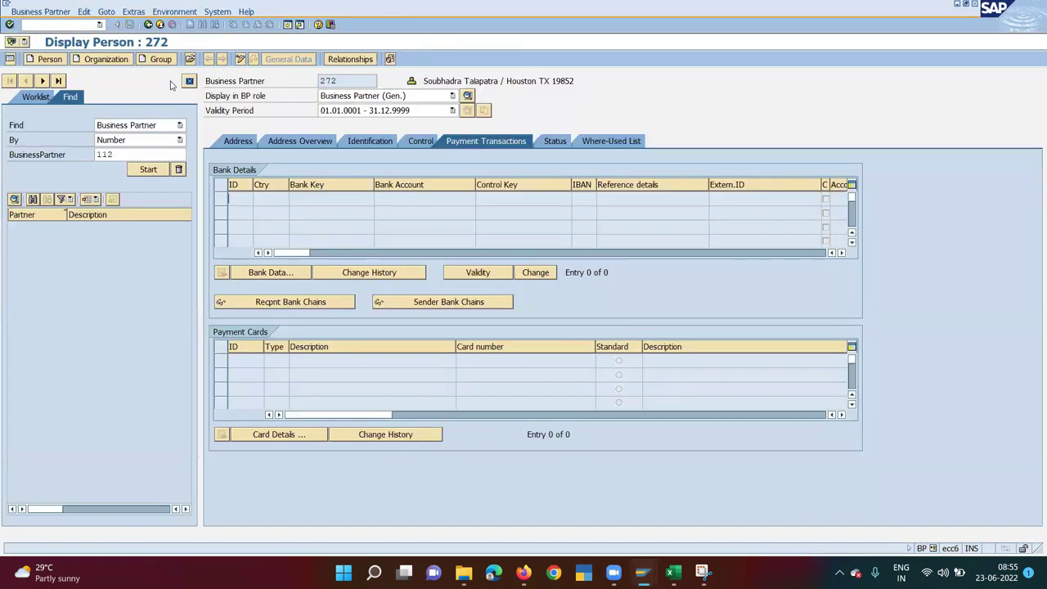
pyautogui.click(240, 60)
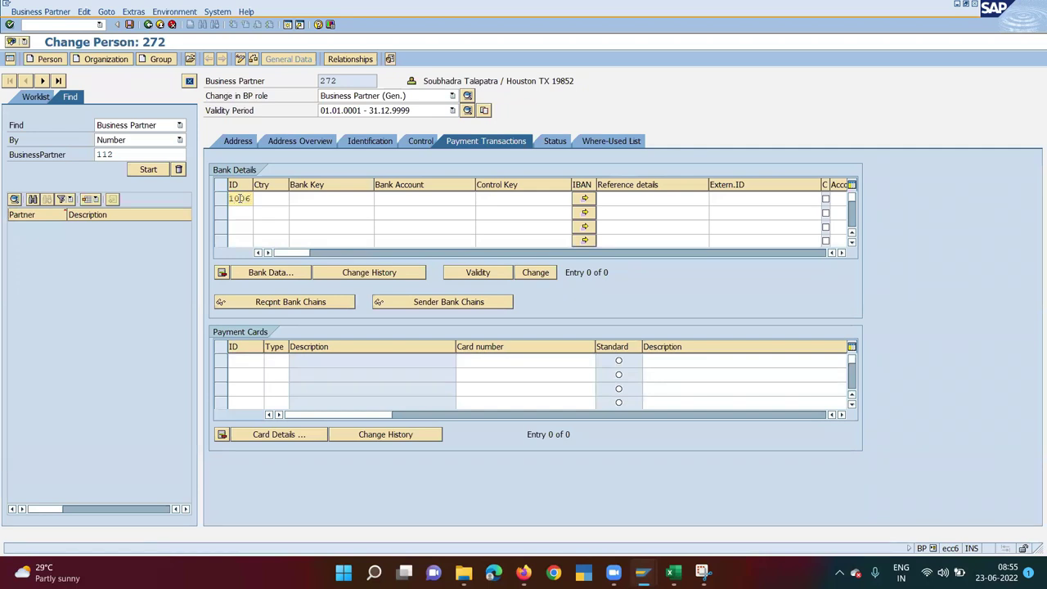
pyautogui.press('Tab')
pyautogui.write('US')
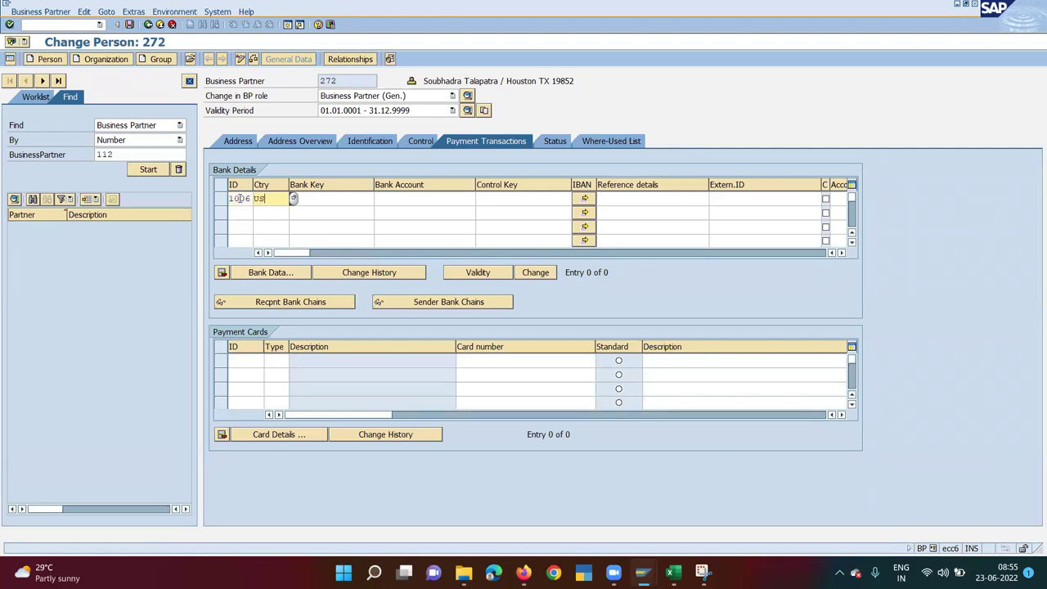
pyautogui.press('Tab')
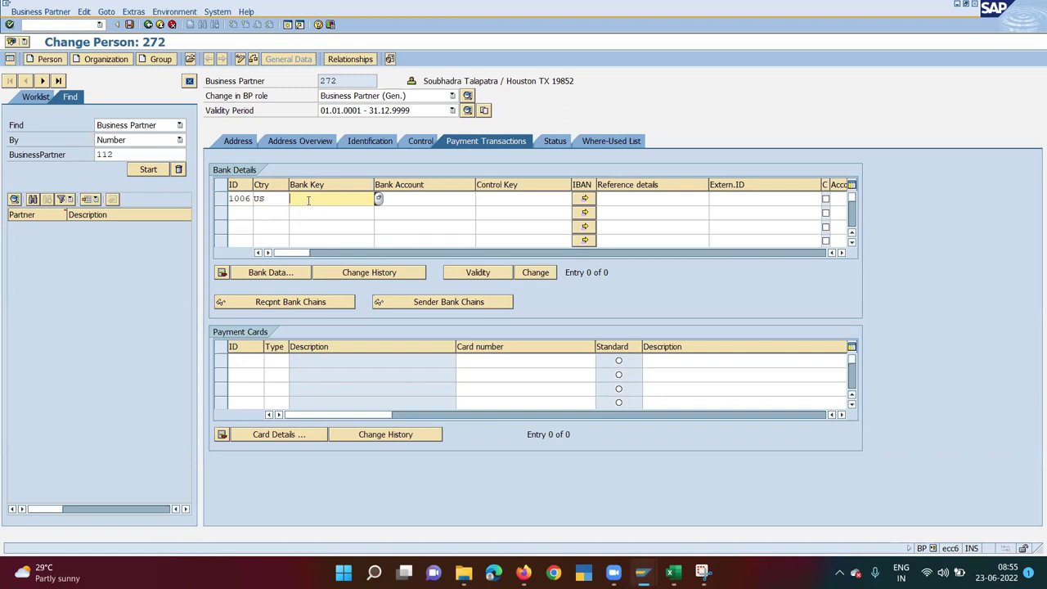
# - Look up the existing US bank keys for the partner's bank details line without choosing one
pyautogui.click(378, 201)
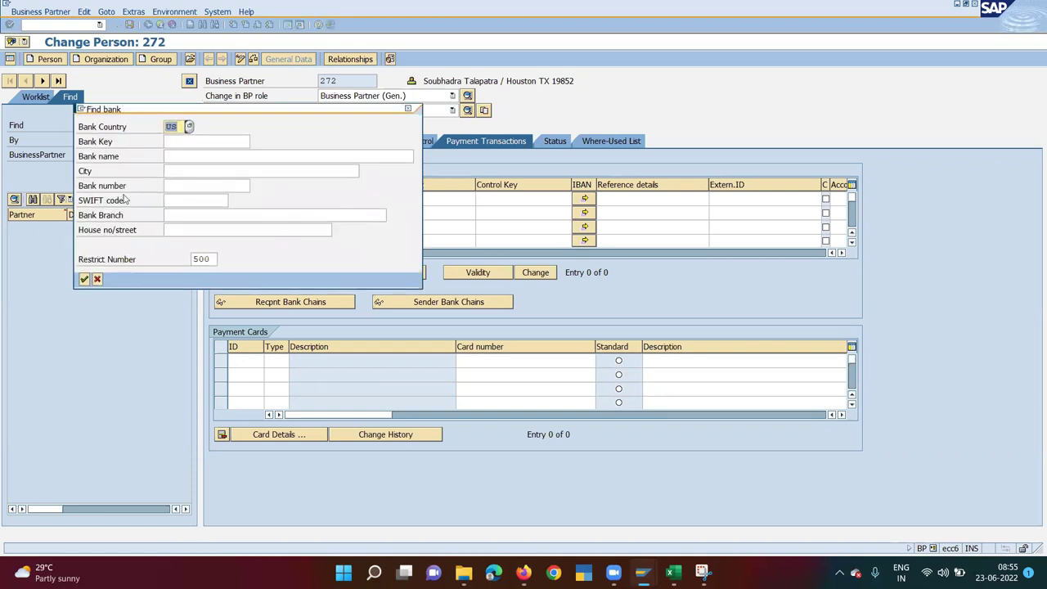
pyautogui.click(84, 279)
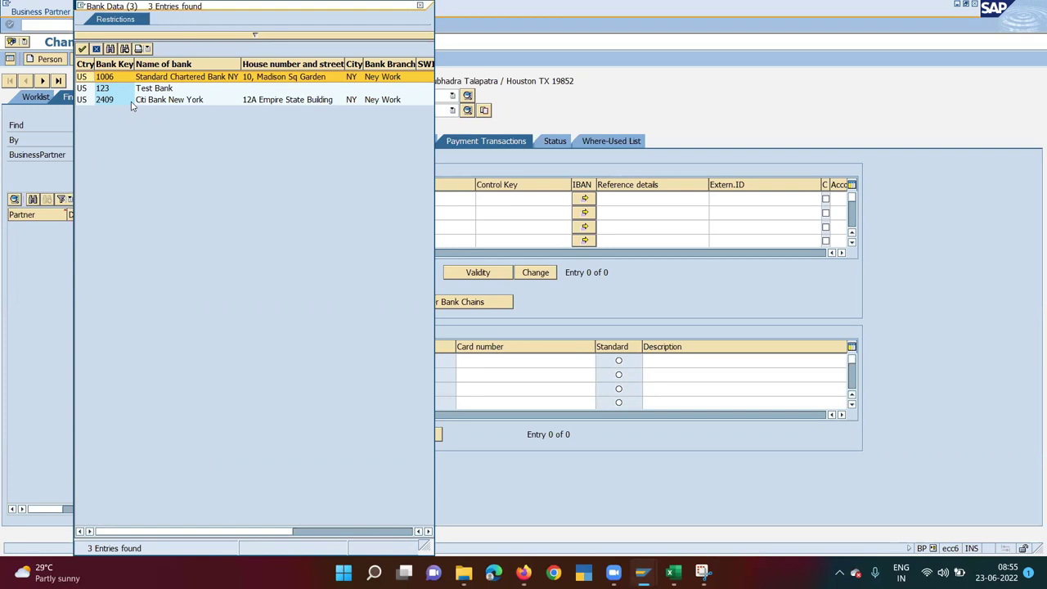
pyautogui.click(97, 50)
pyautogui.click(97, 279)
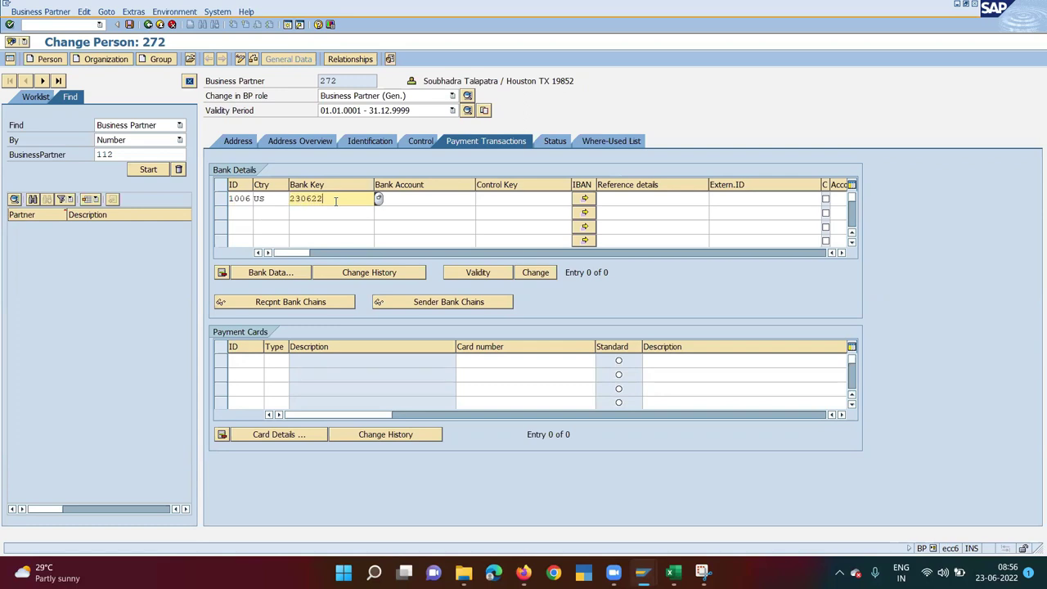
# - Enter bank key 230622 and create its bank data: Citi Bank, region CA, the bank's street address, city and branch San Fransisco
pyautogui.press('Return')
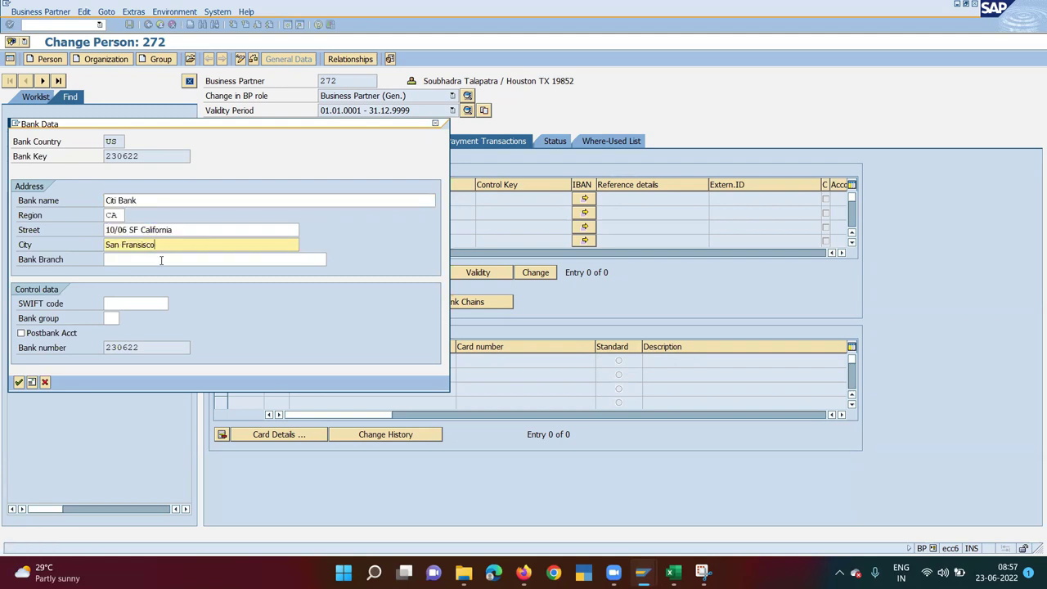
pyautogui.click(162, 260)
pyautogui.hotkey('shift', 'Tab')
pyautogui.hotkey('ctrl', 'c')
pyautogui.press('Home')
pyautogui.click(111, 260)
pyautogui.hotkey('ctrl', 'v')
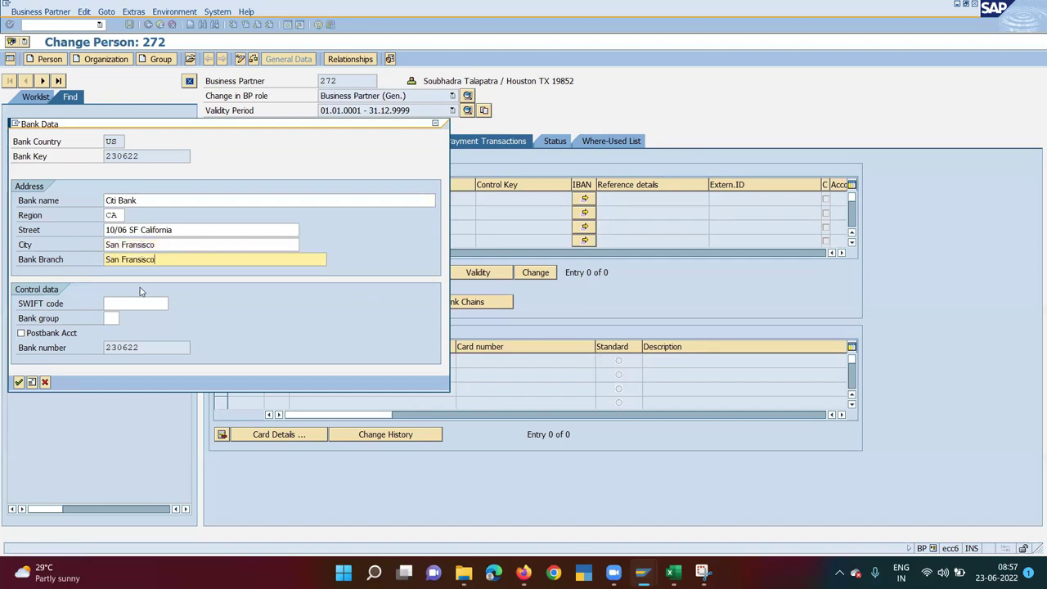
pyautogui.click(18, 382)
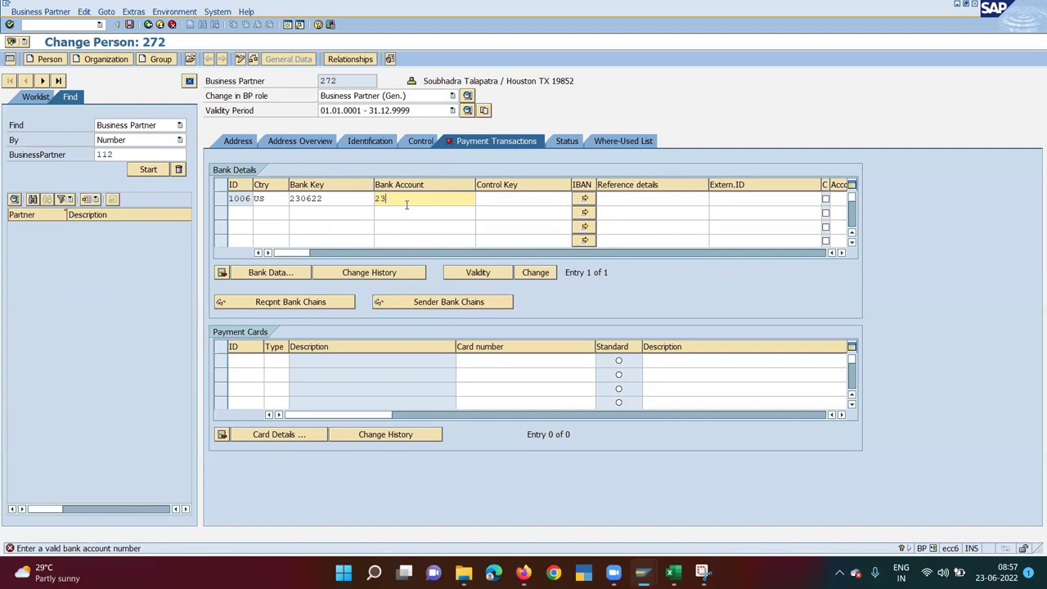
# - Enter the bank account number in the partner's 1006 bank details line and save the business partner
pyautogui.write('22')
pyautogui.press('Return')
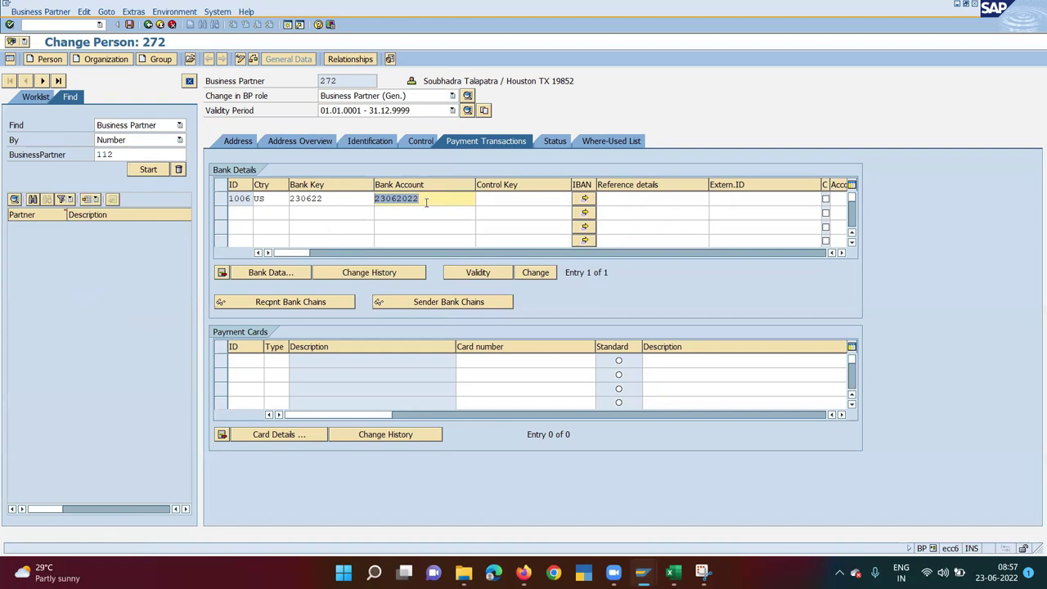
pyautogui.moveTo(333, 198); pyautogui.dragTo(265, 188)
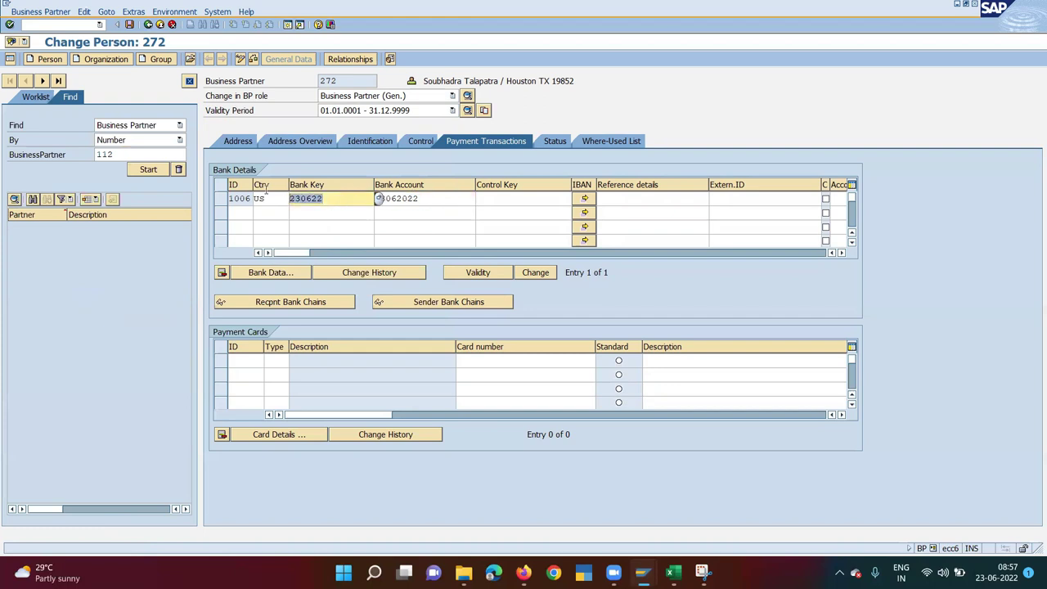
pyautogui.click(331, 201)
pyautogui.doubleClick(303, 198)
pyautogui.moveTo(432, 199); pyautogui.dragTo(365, 199)
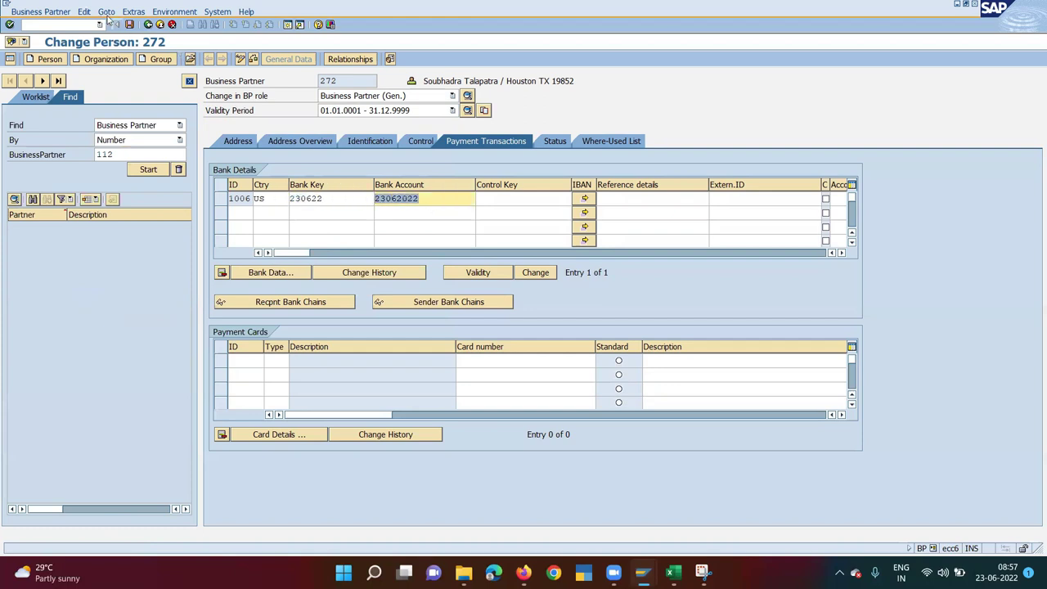
pyautogui.click(130, 25)
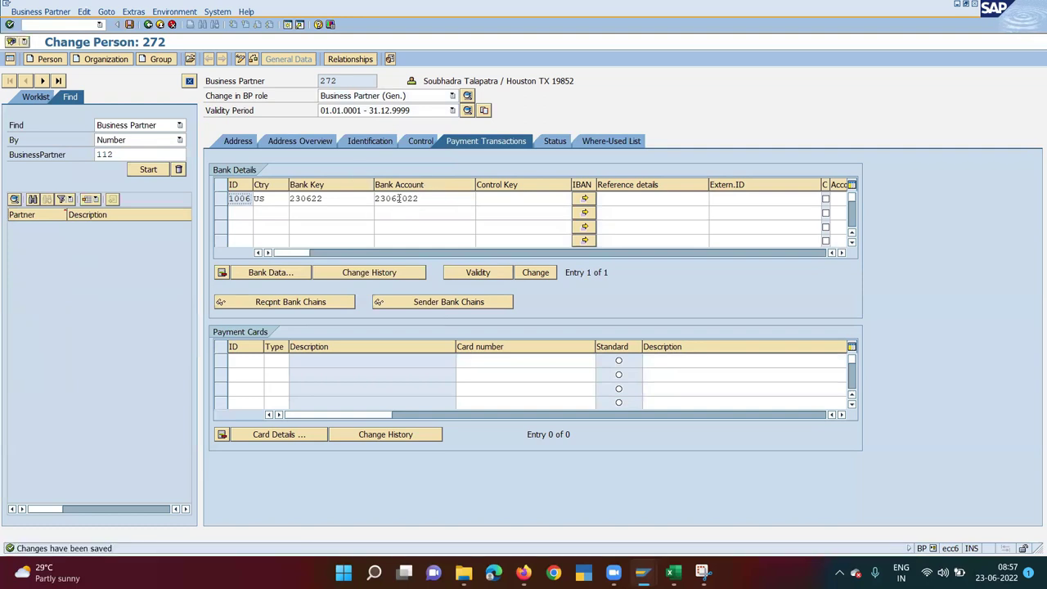
# - Start transaction CAA2 in a separate session and try to open the partner's contract account for changing
pyautogui.click(70, 27)
pyautogui.write('/ncaa2')
pyautogui.press('Return')
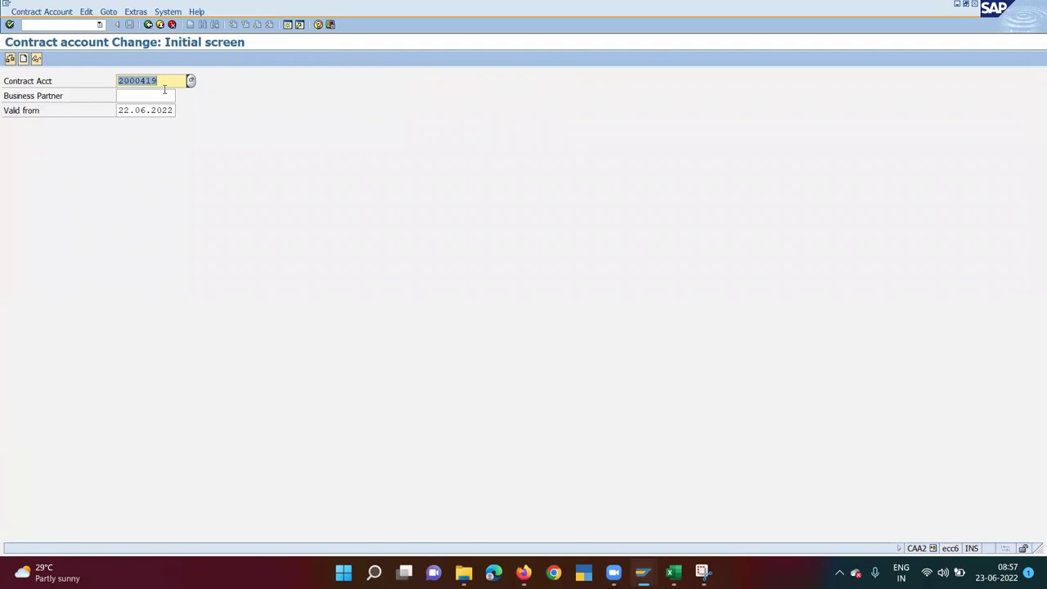
pyautogui.press('Return')
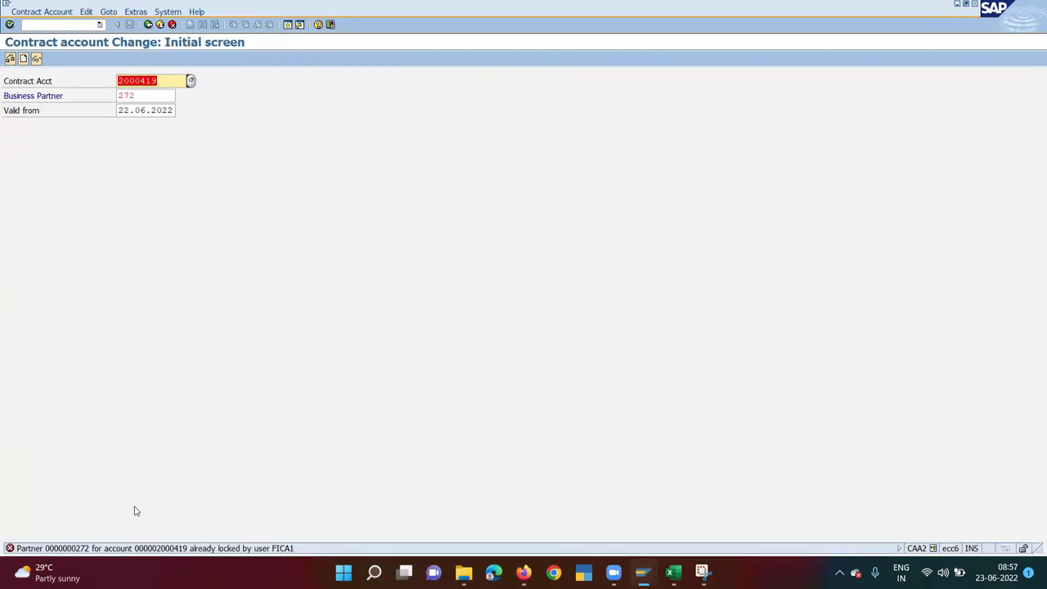
# - Switch the business partner to display mode to release its lock, and open the contract account for changing in CAA2
pyautogui.hotkey('alt', 'Tab')
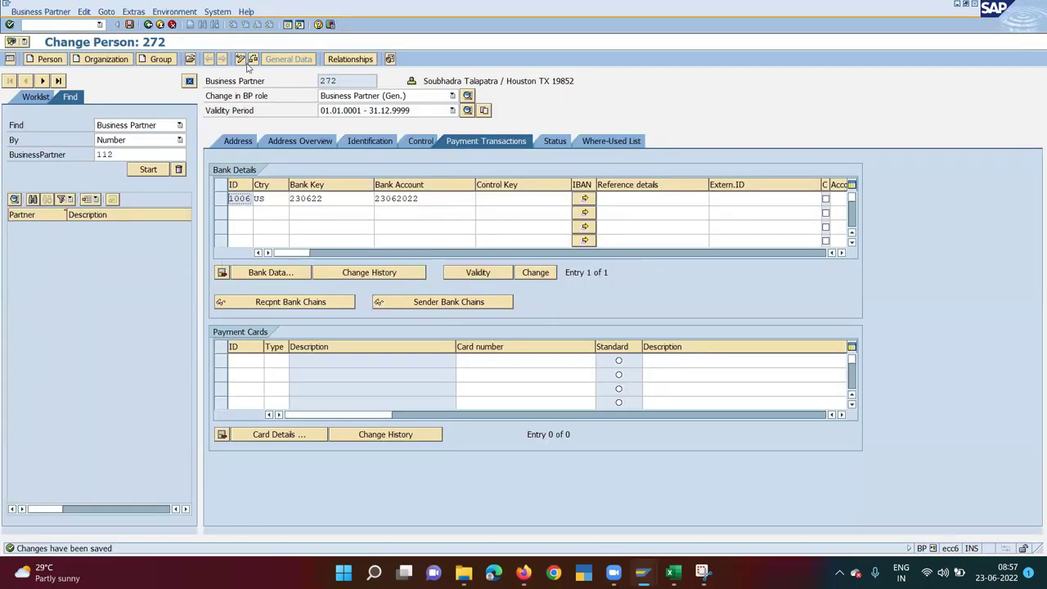
pyautogui.hotkey('ctrl', 'F1')
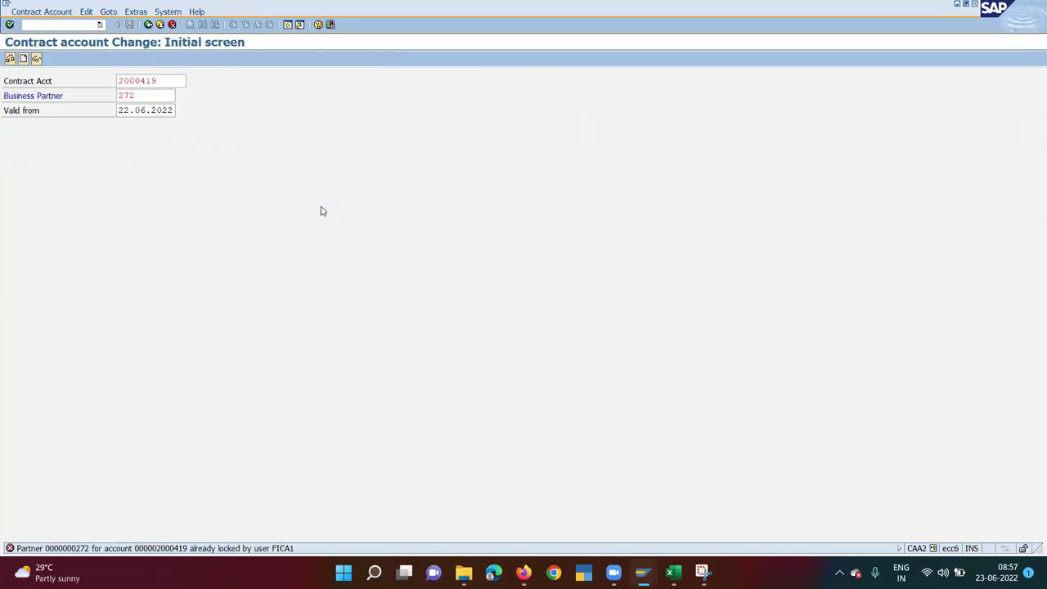
pyautogui.press('Return')
# - In the contract account's Payments/Taxes data, set the incoming payment method to A, ACH Payment
pyautogui.click(124, 142)
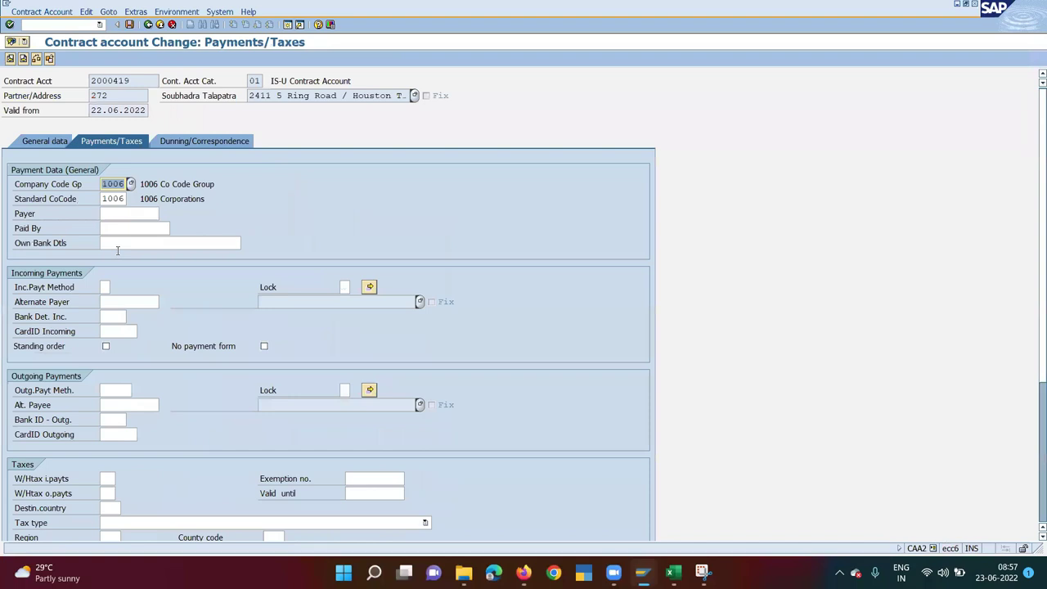
pyautogui.click(114, 288)
pyautogui.click(114, 288)
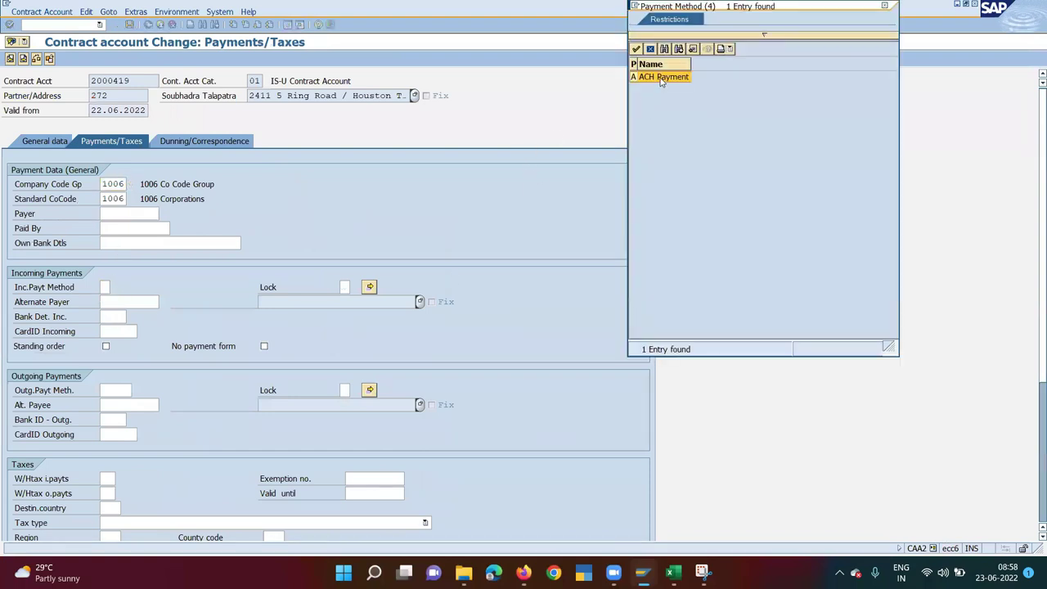
pyautogui.doubleClick(660, 77)
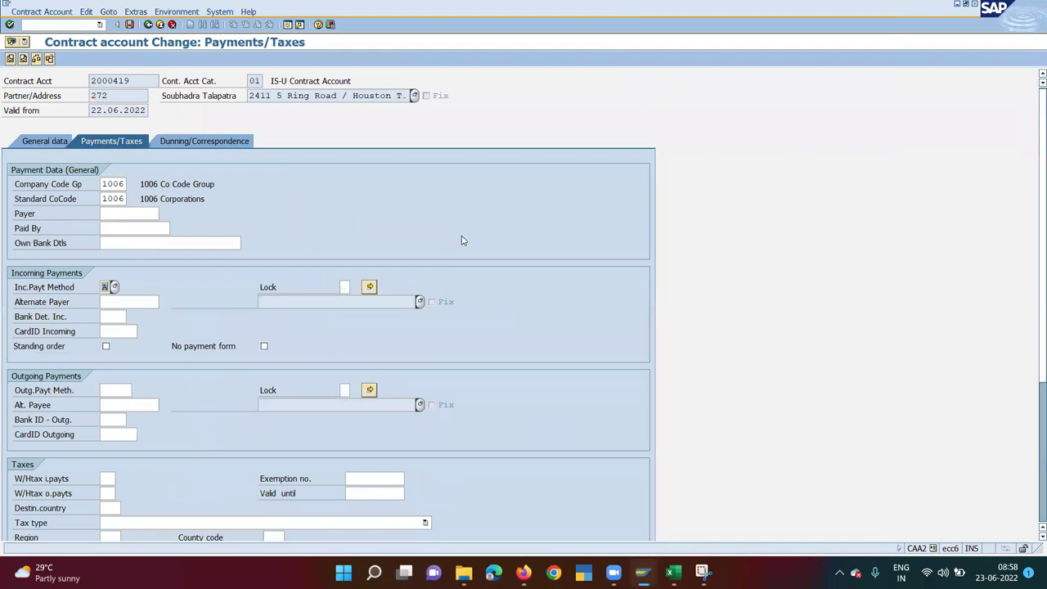
# - Assign the partner's Citi Bank details, ID 1006, as the contract account's incoming bank details and save the contract account
pyautogui.click(121, 316)
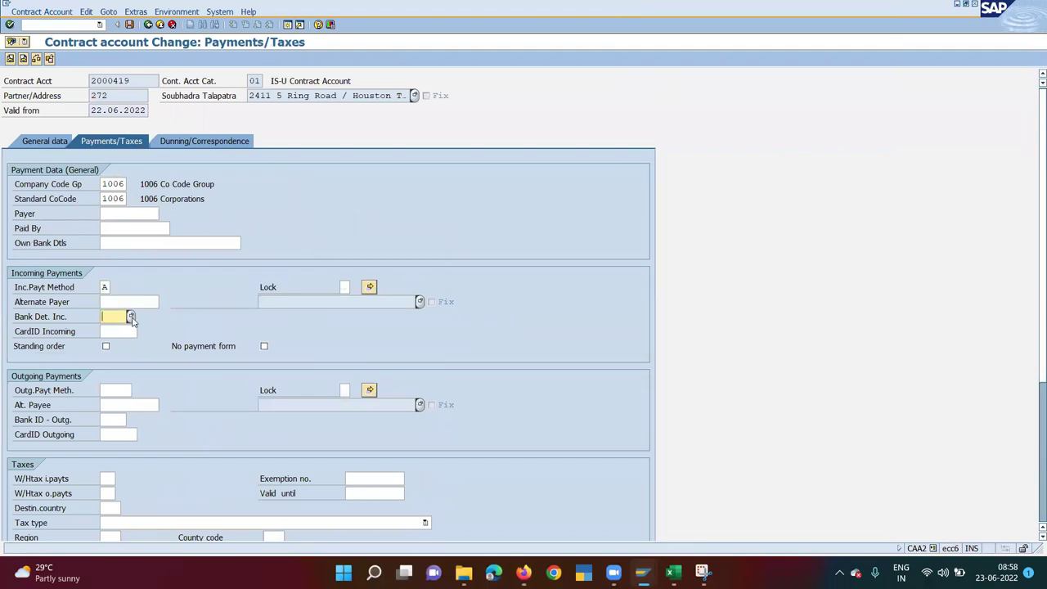
pyautogui.click(131, 316)
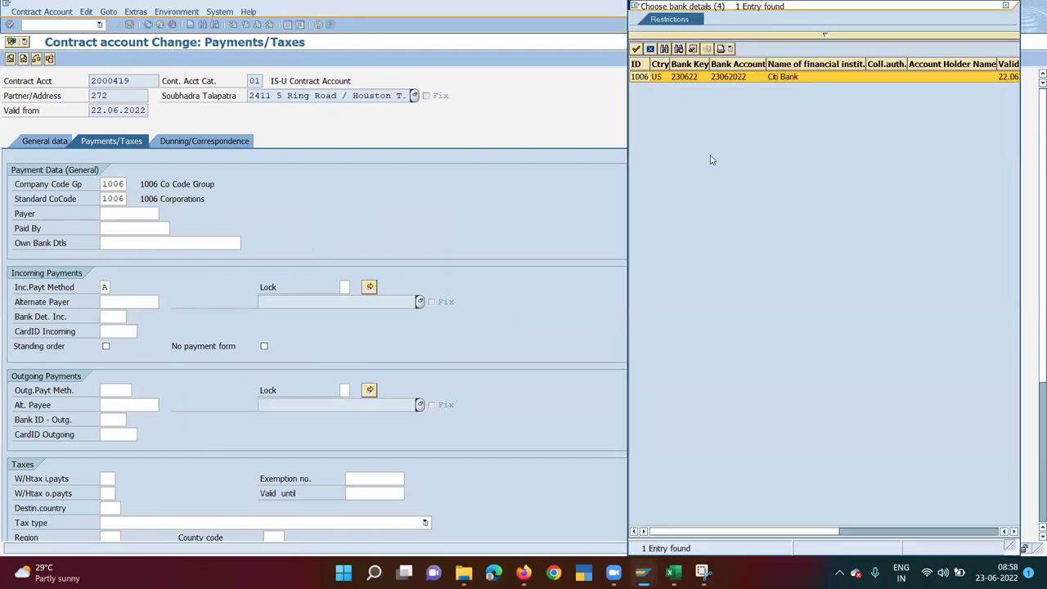
pyautogui.click(654, 80)
pyautogui.click(646, 79)
pyautogui.doubleClick(661, 78)
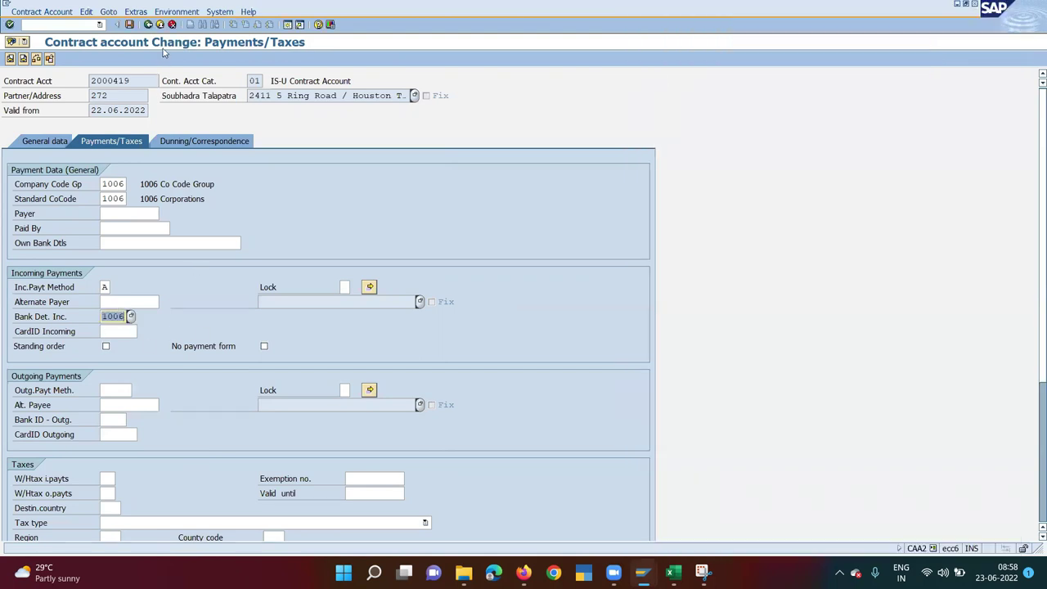
pyautogui.click(129, 24)
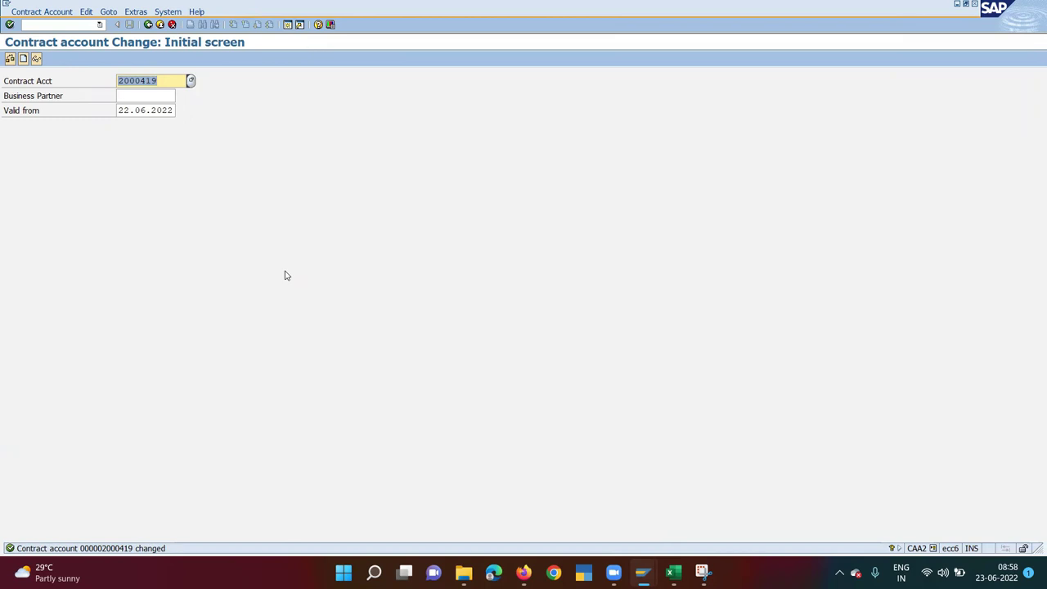
# - Start transaction FPE1 in place of CAA2 and begin a new posting with document type 10
pyautogui.moveTo(643, 571)
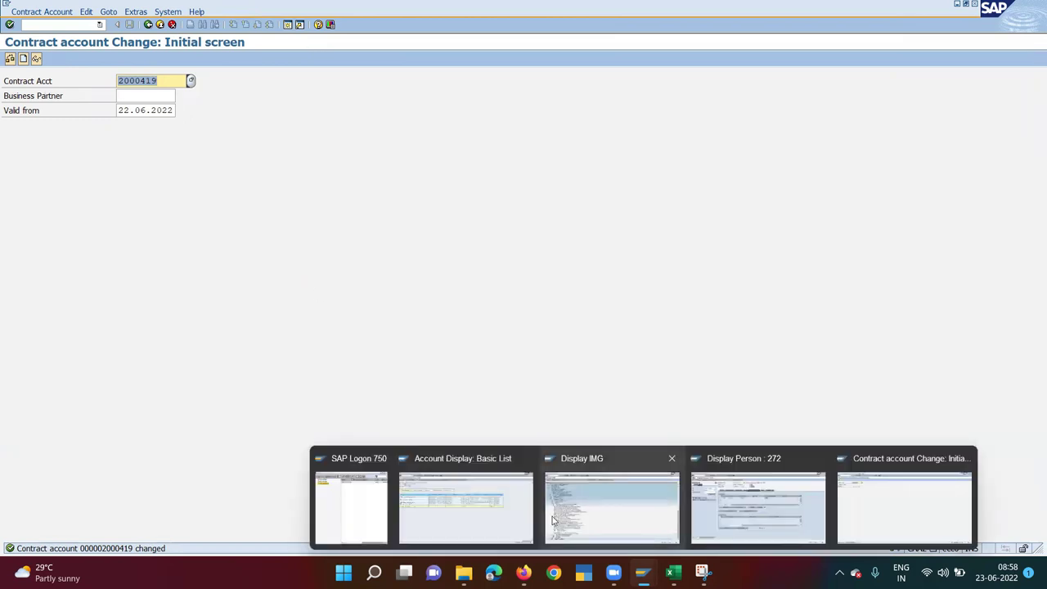
pyautogui.click(63, 25)
pyautogui.write('/nfpe1')
pyautogui.press('Return')
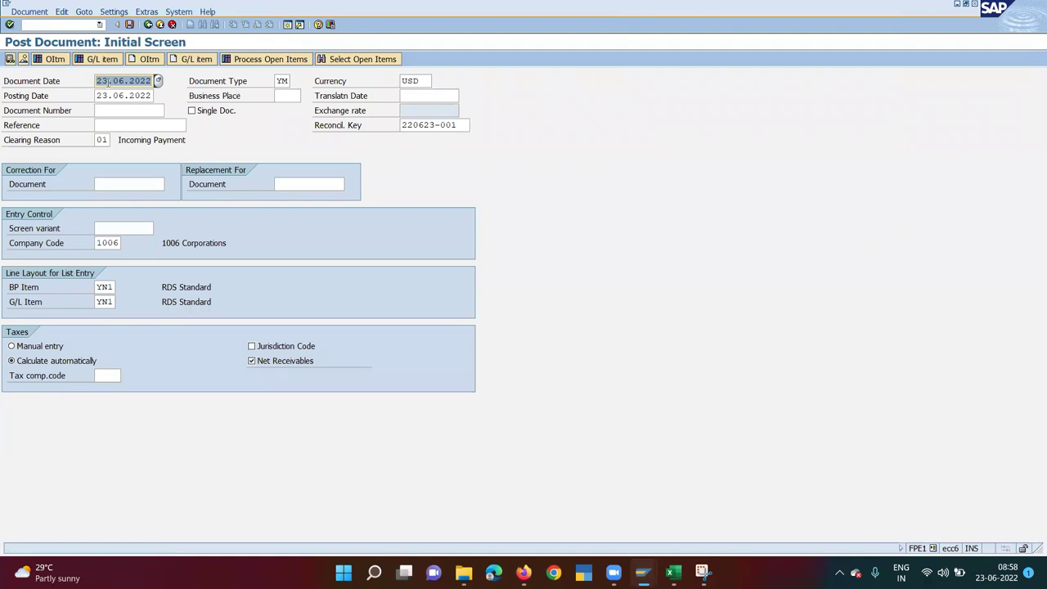
pyautogui.doubleClick(282, 80)
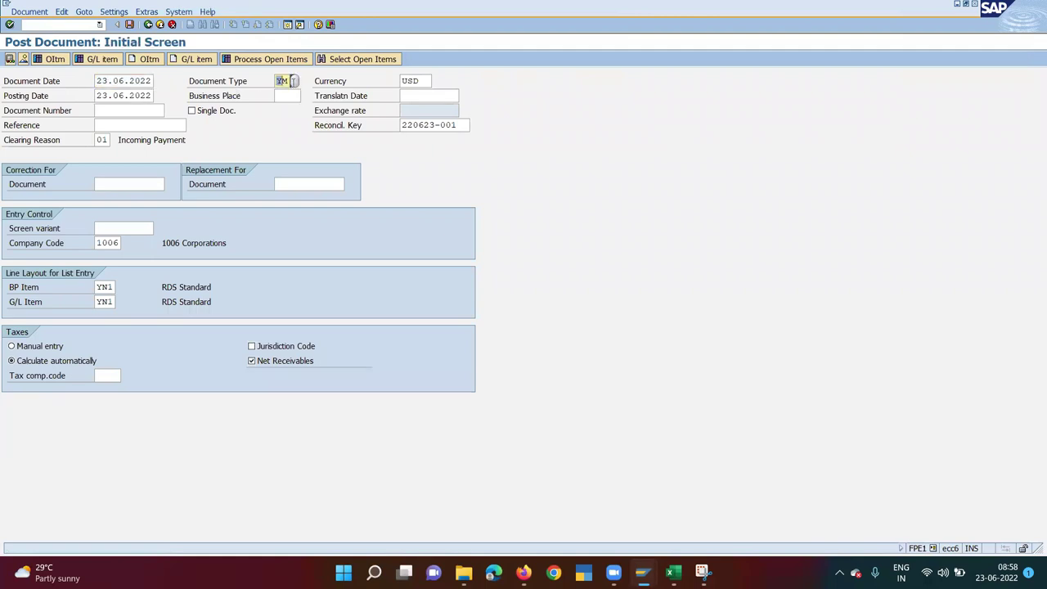
pyautogui.write('10')
pyautogui.press('Return')
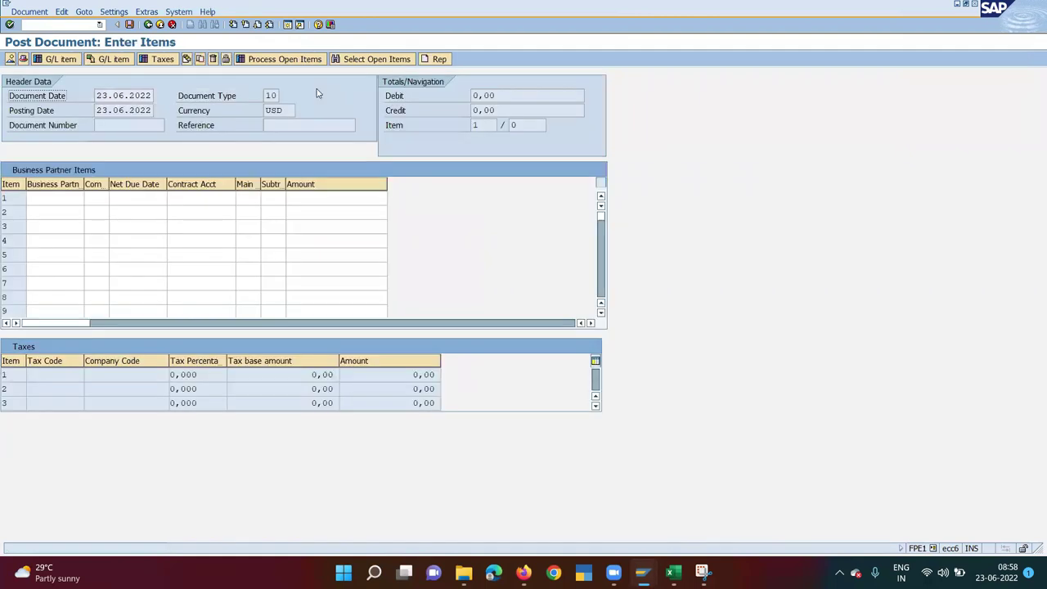
# - Fill the first business partner item with the business partner number, company code 1006 and the contract account number
pyautogui.click(57, 194)
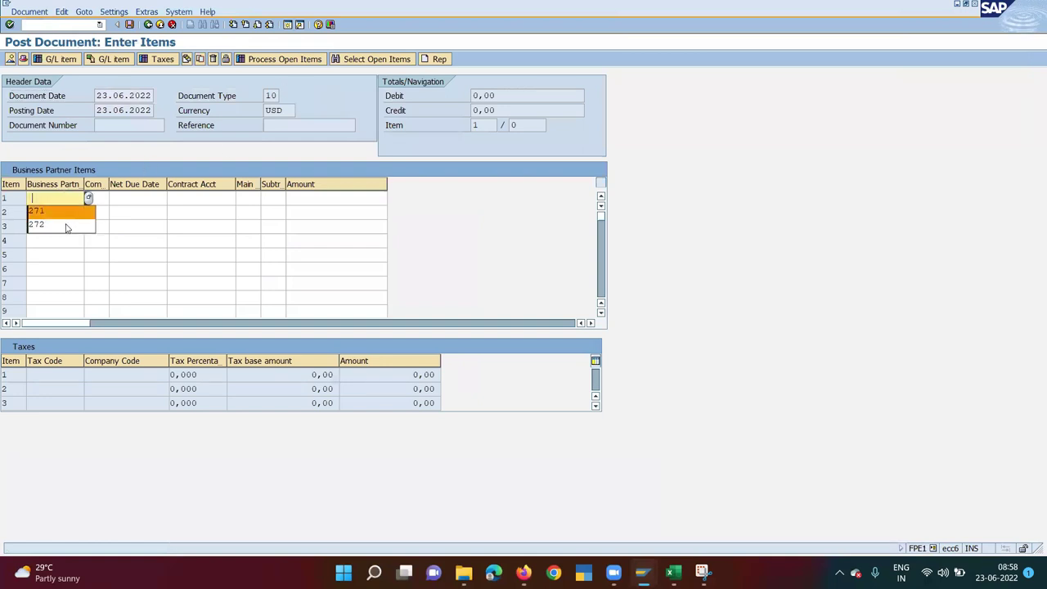
pyautogui.click(68, 224)
pyautogui.press('Tab')
pyautogui.click(96, 224)
pyautogui.press('Tab')
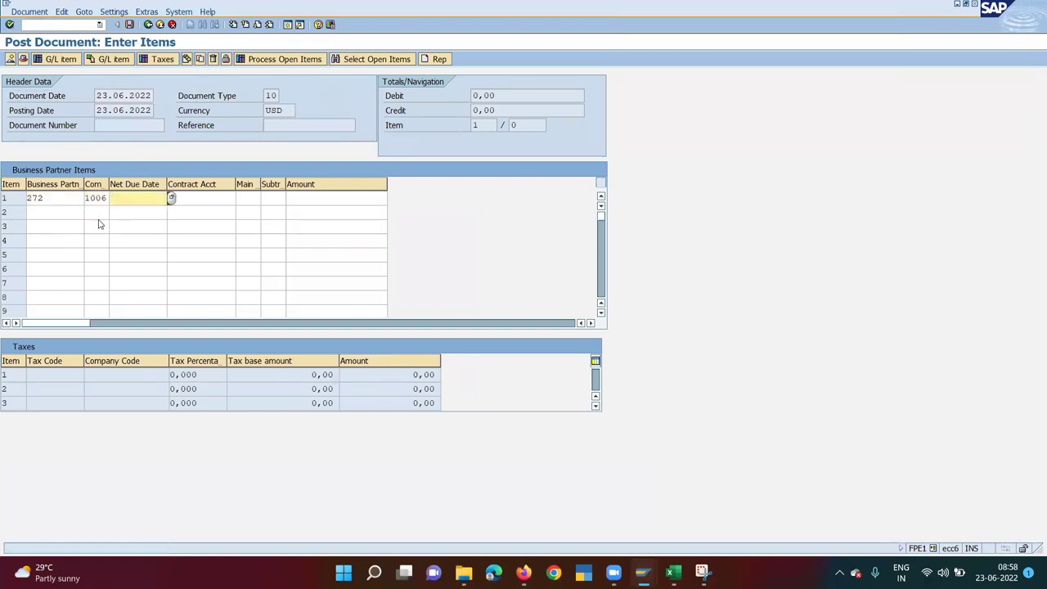
pyautogui.press('Tab')
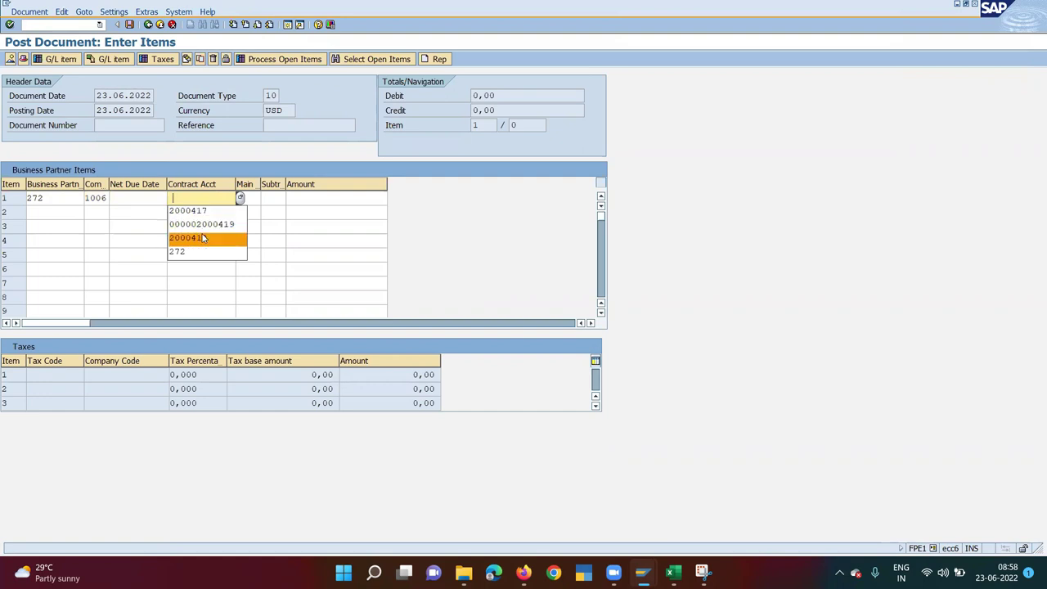
pyautogui.click(204, 237)
pyautogui.write('9')
pyautogui.press('Tab')
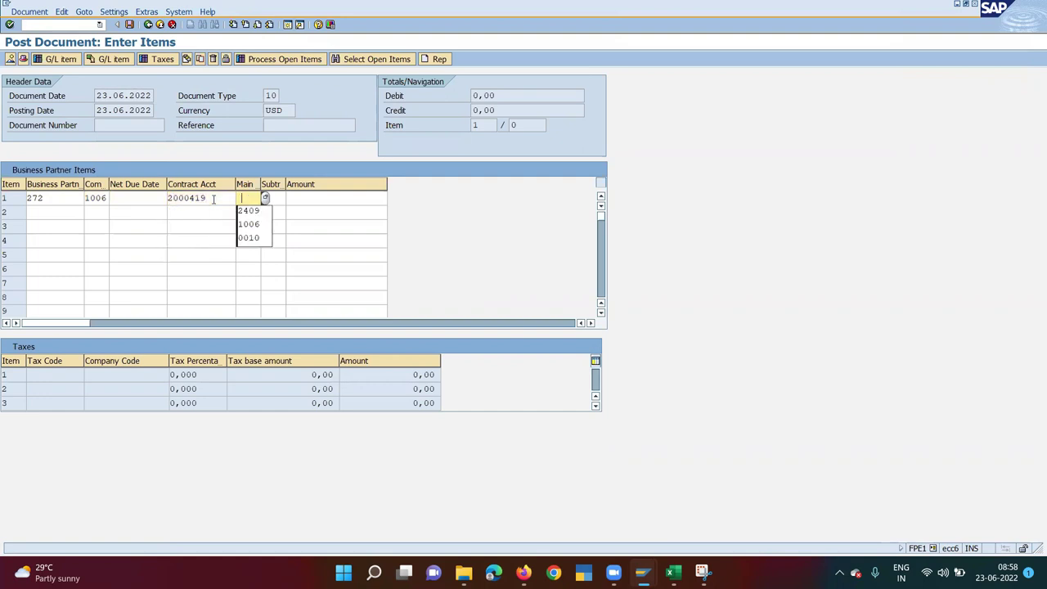
# - Give the item main transaction 1006, subtransaction 0100 and amount 120, and post the document
pyautogui.click(267, 226)
pyautogui.press('Tab')
pyautogui.click(279, 223)
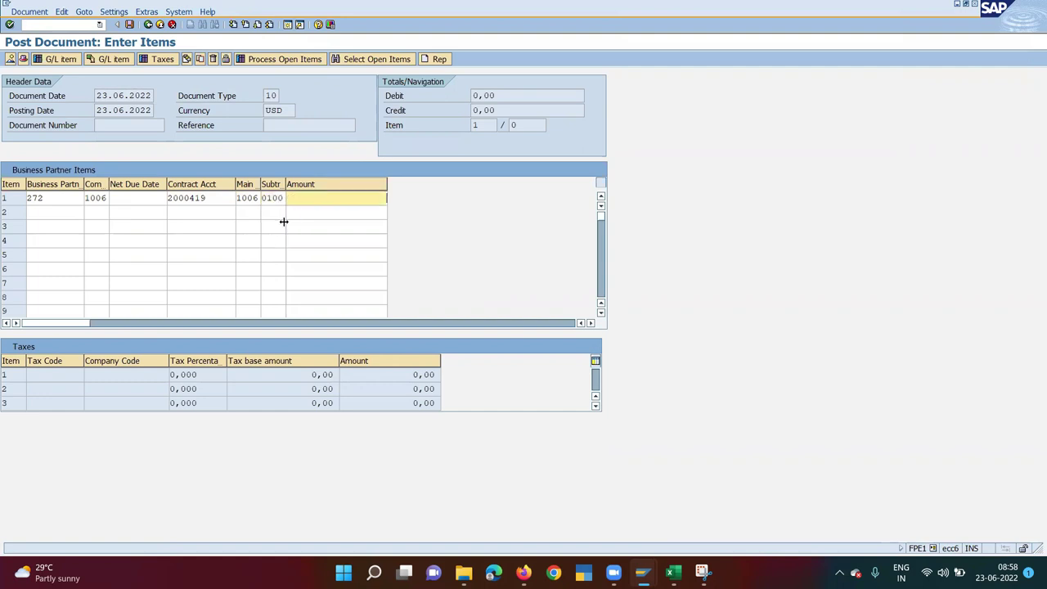
pyautogui.write('120')
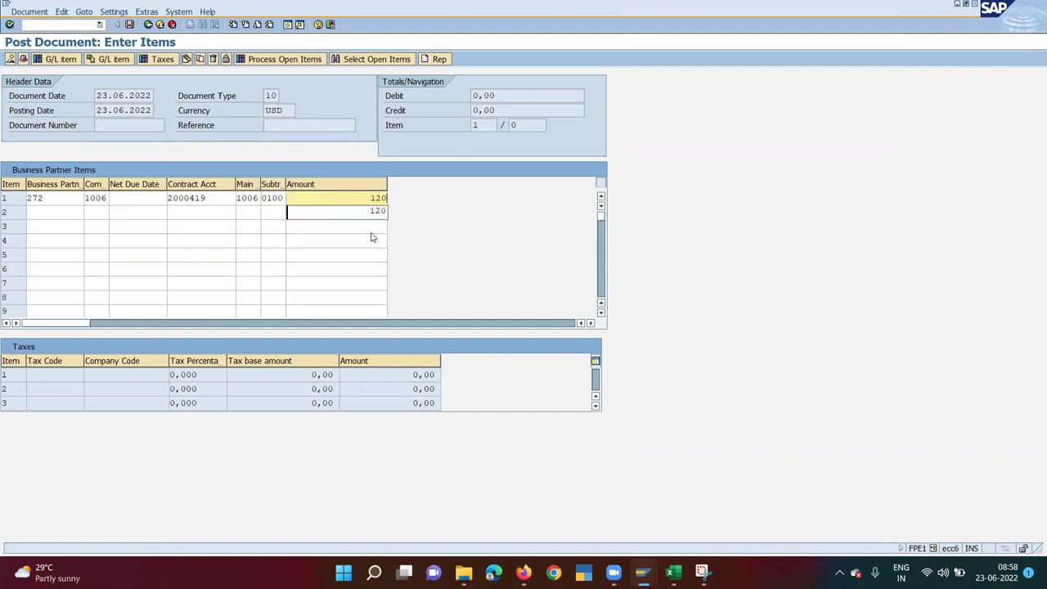
pyautogui.press('Return')
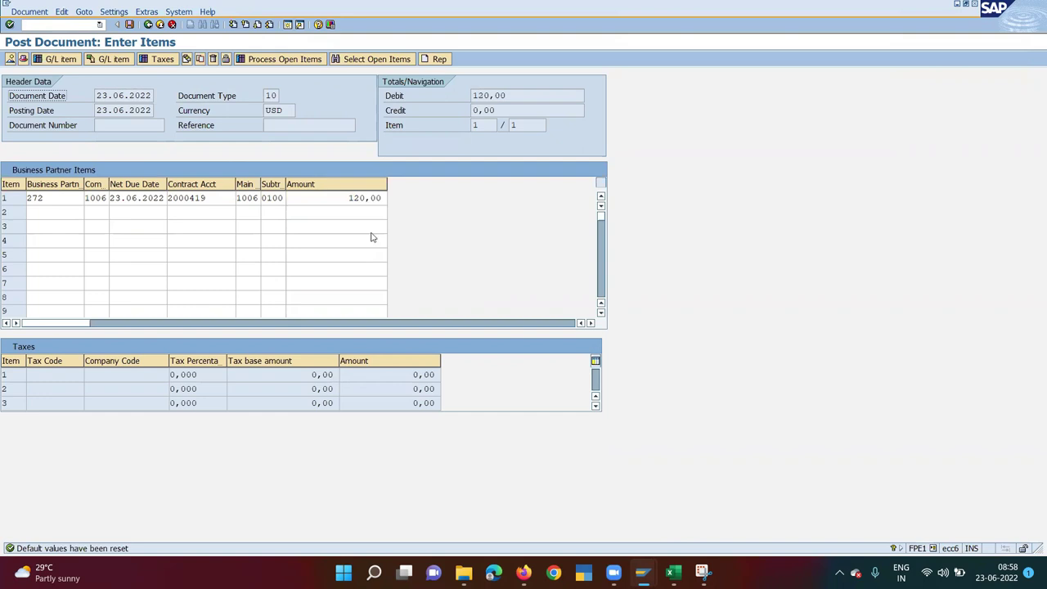
pyautogui.hotkey('ctrl', 's')
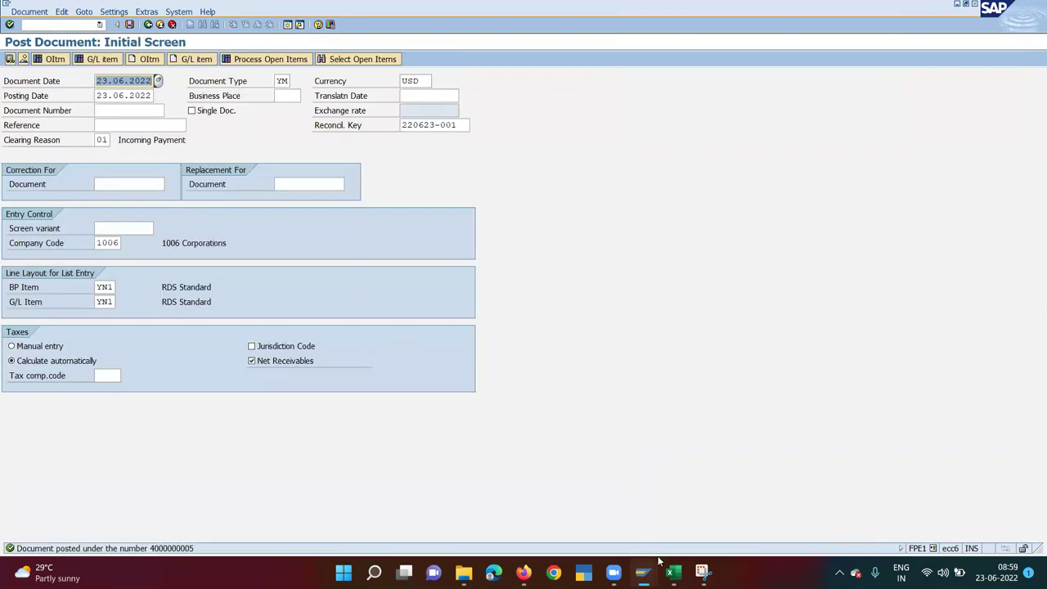
# - Refresh the partner's account balance list and open the new 120,00 receivable's document
pyautogui.moveTo(660, 561)
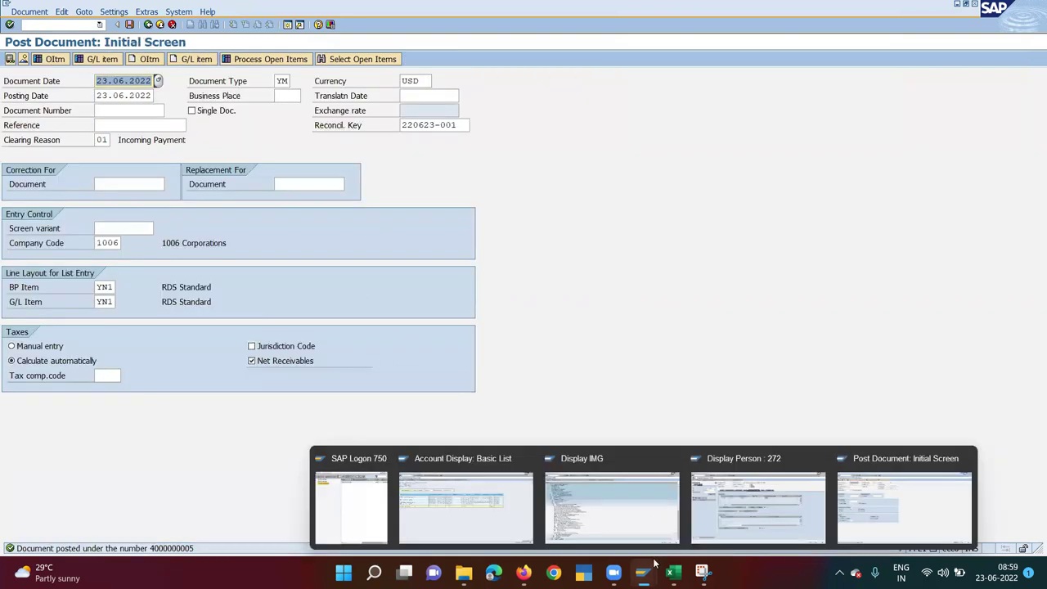
pyautogui.click(477, 502)
pyautogui.click(9, 59)
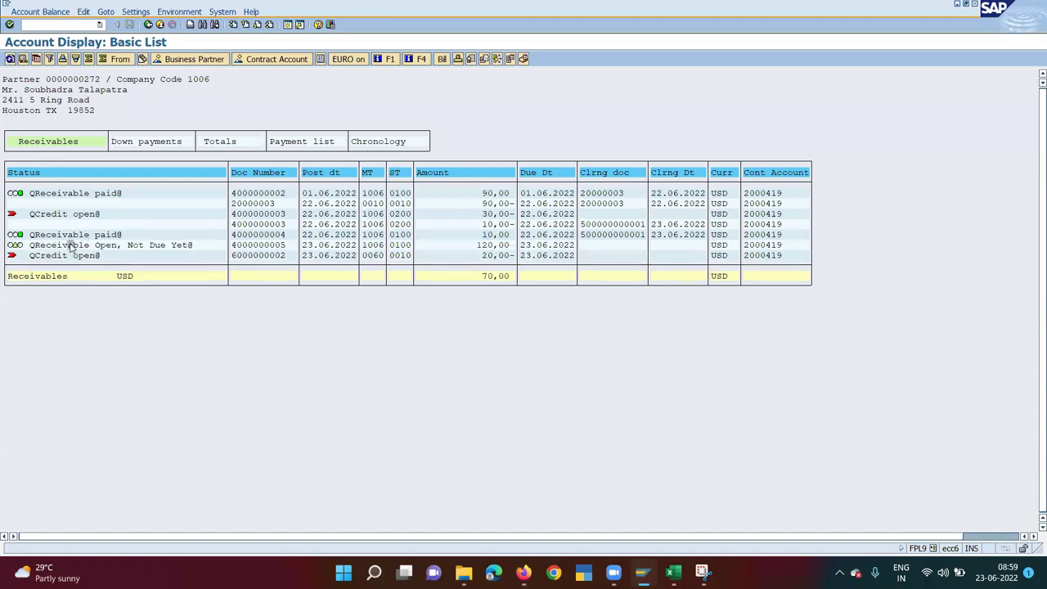
pyautogui.click(310, 247)
pyautogui.click(544, 245)
pyautogui.click(528, 246)
pyautogui.doubleClick(275, 244)
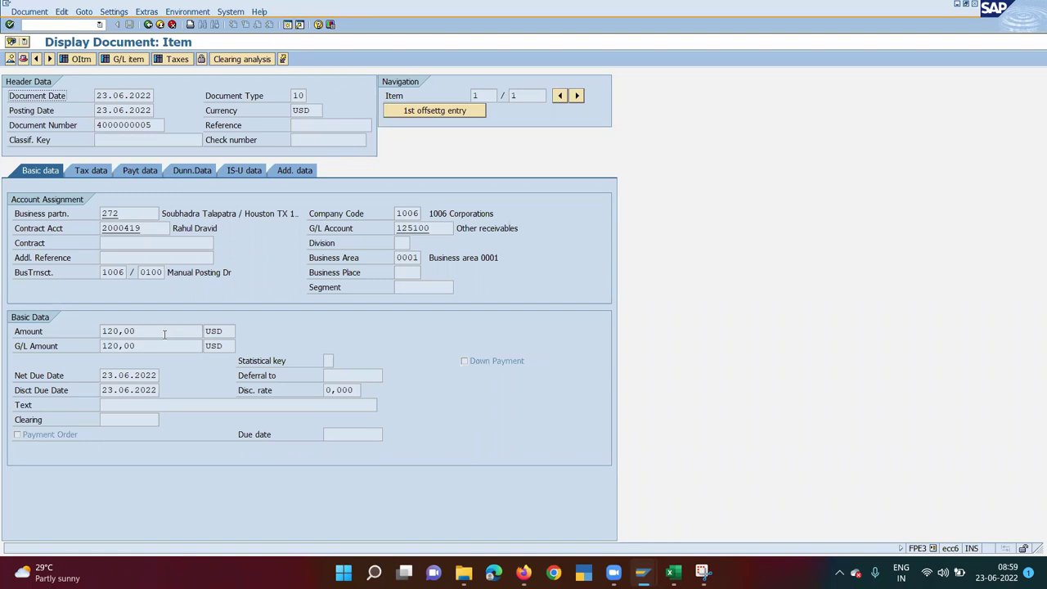
# - From the document item, display the contract account's Payments/Taxes data and check its incoming payment method
pyautogui.doubleClick(119, 228)
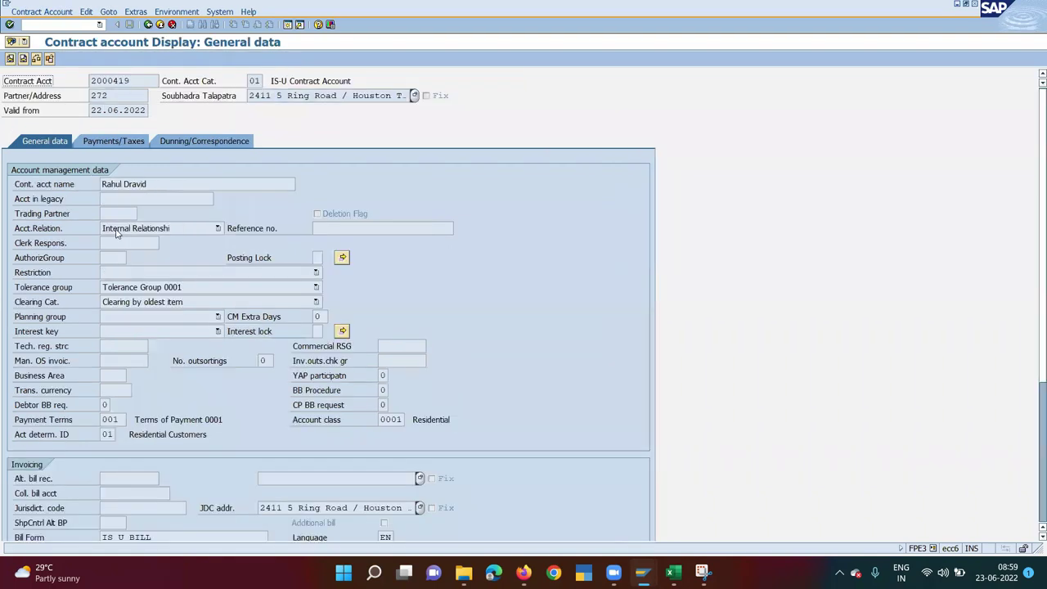
pyautogui.click(110, 143)
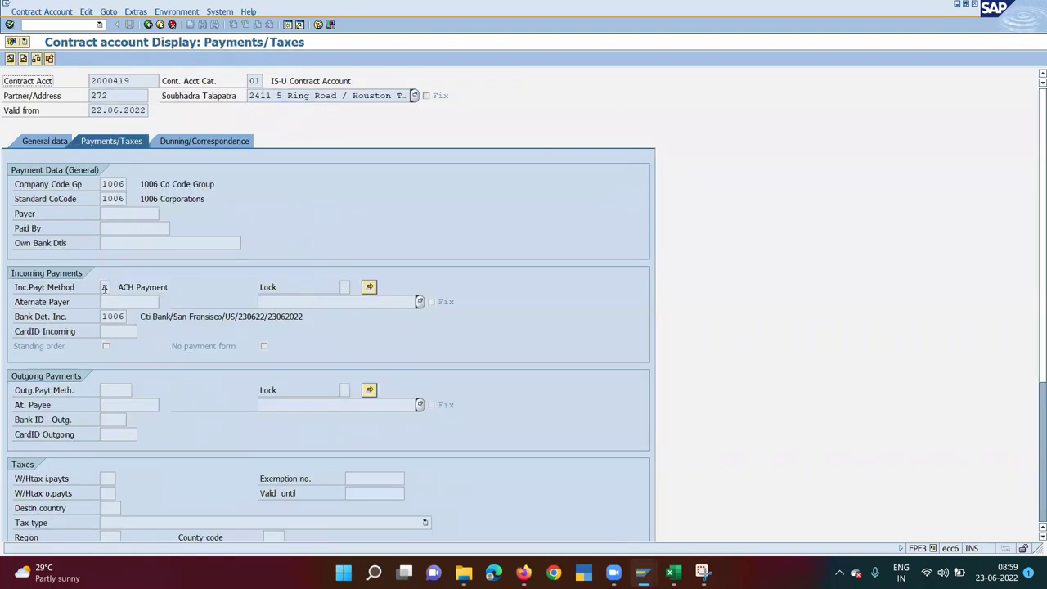
pyautogui.click(104, 287)
# - In the IMG specifications for paying company code 1006, review the amount limits of payment method A
pyautogui.click(643, 571)
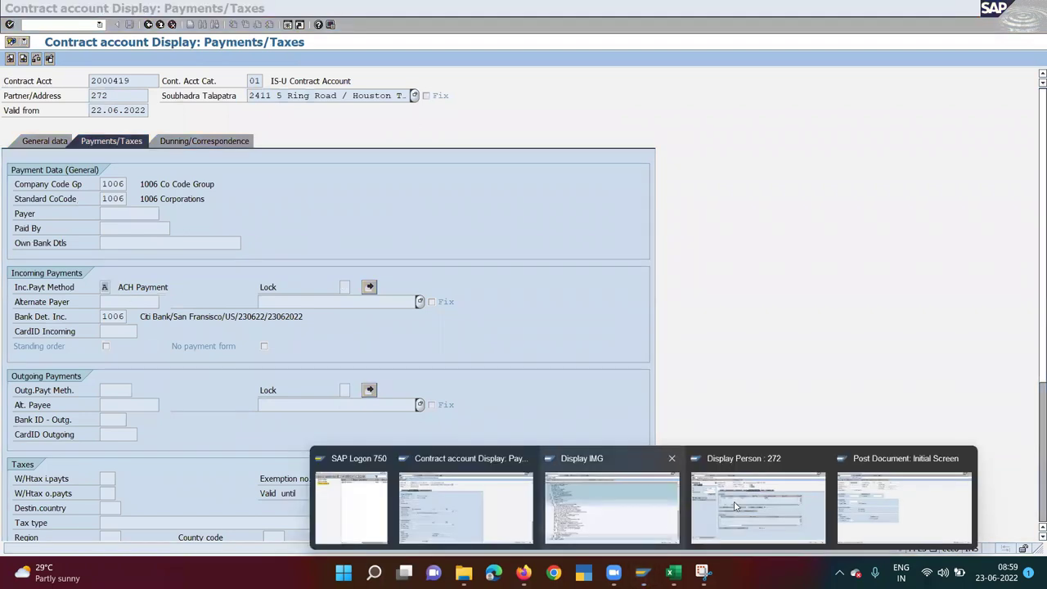
pyautogui.click(643, 500)
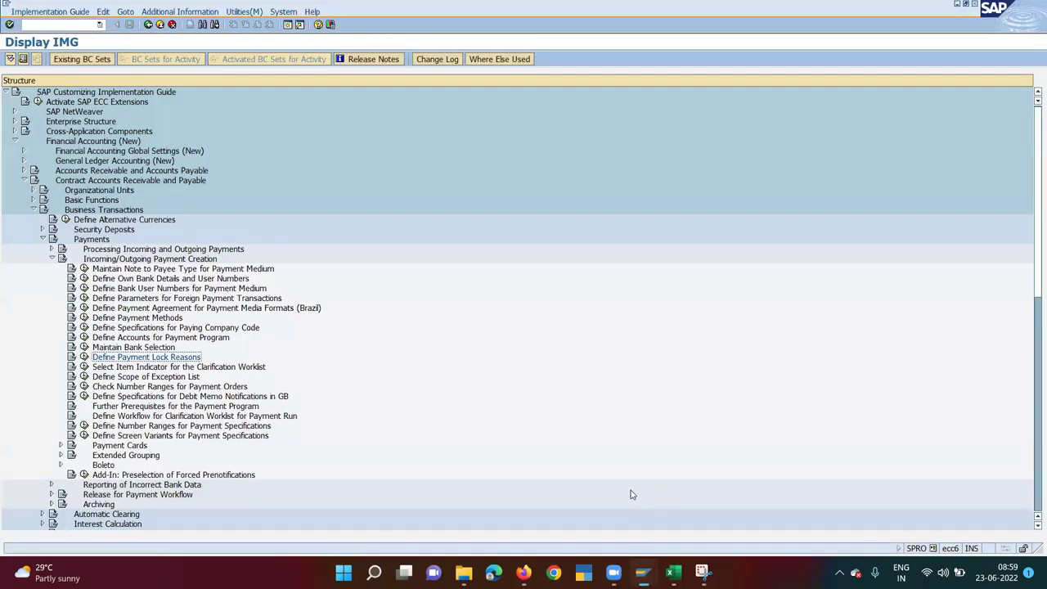
pyautogui.click(84, 327)
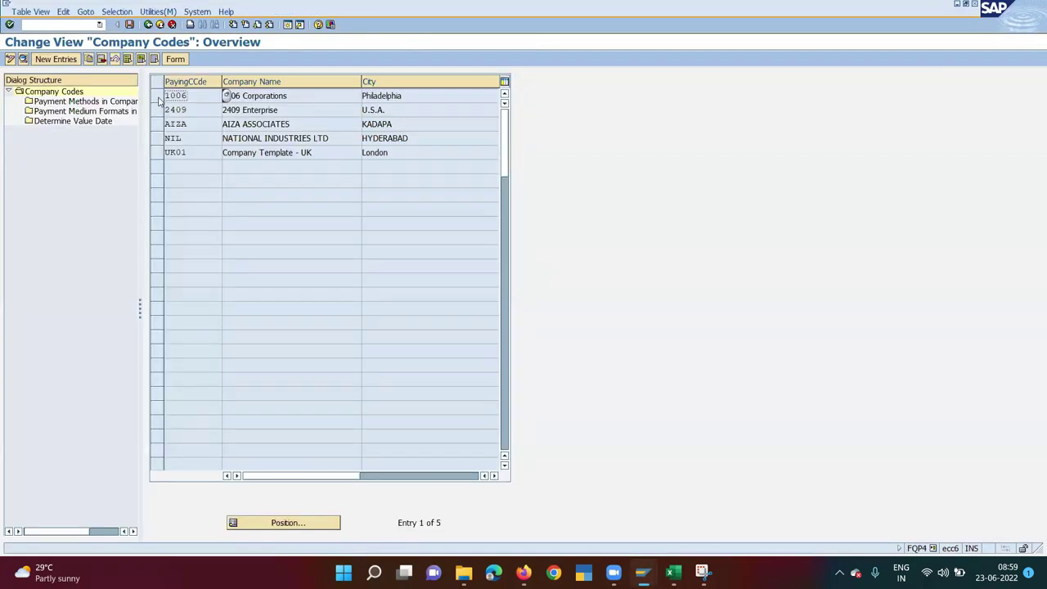
pyautogui.click(156, 95)
pyautogui.doubleClick(71, 102)
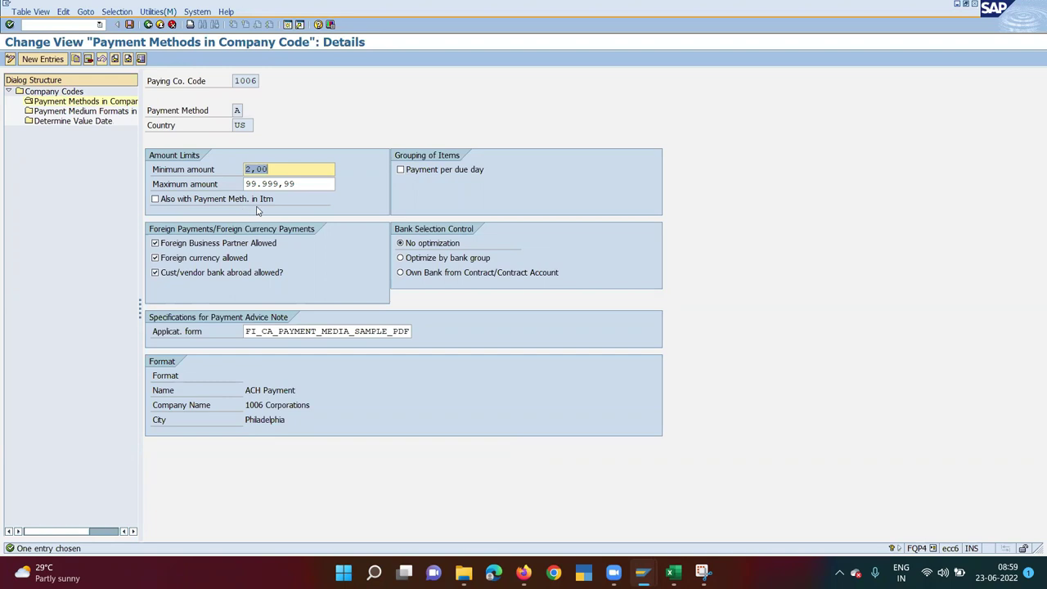
# - Return to the account balance list, reopen the 120,00 receivable and look up the possible payment methods in its payment data
pyautogui.hotkey('alt', 'Tab')
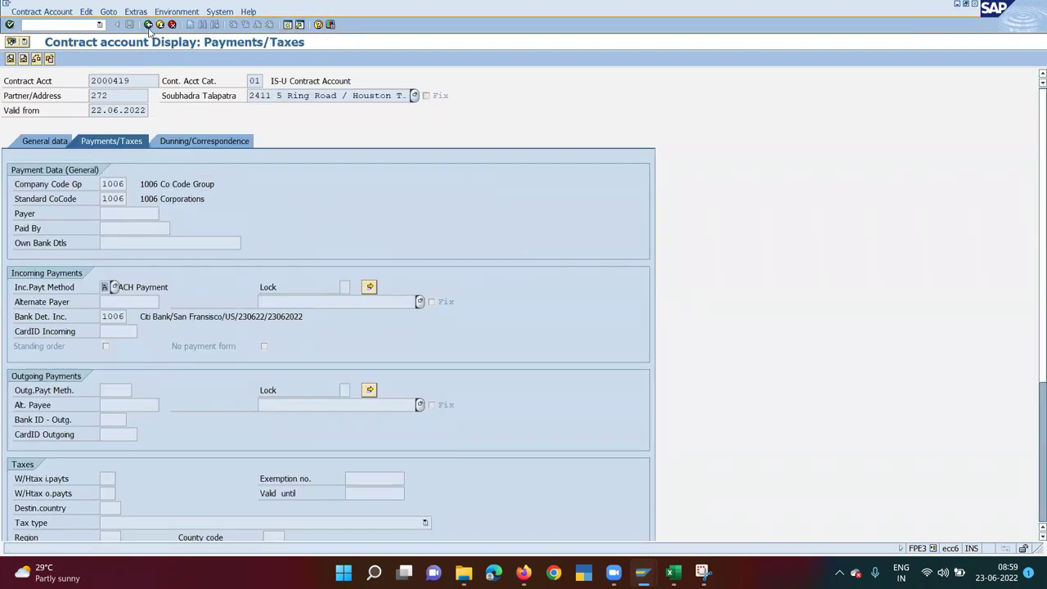
pyautogui.hotkey('alt', 'Tab')
pyautogui.press('F3')
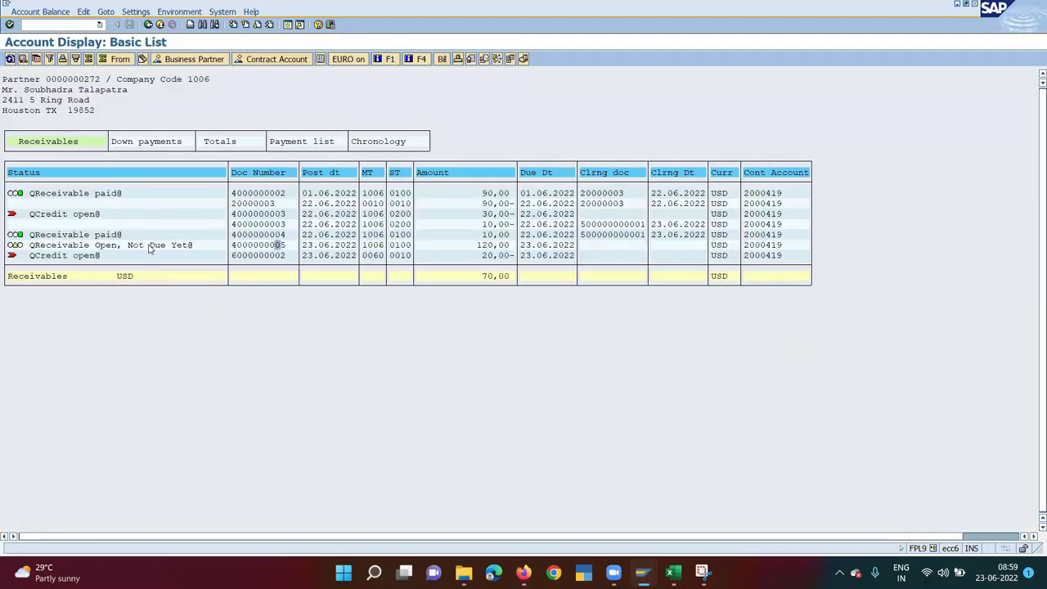
pyautogui.doubleClick(150, 249)
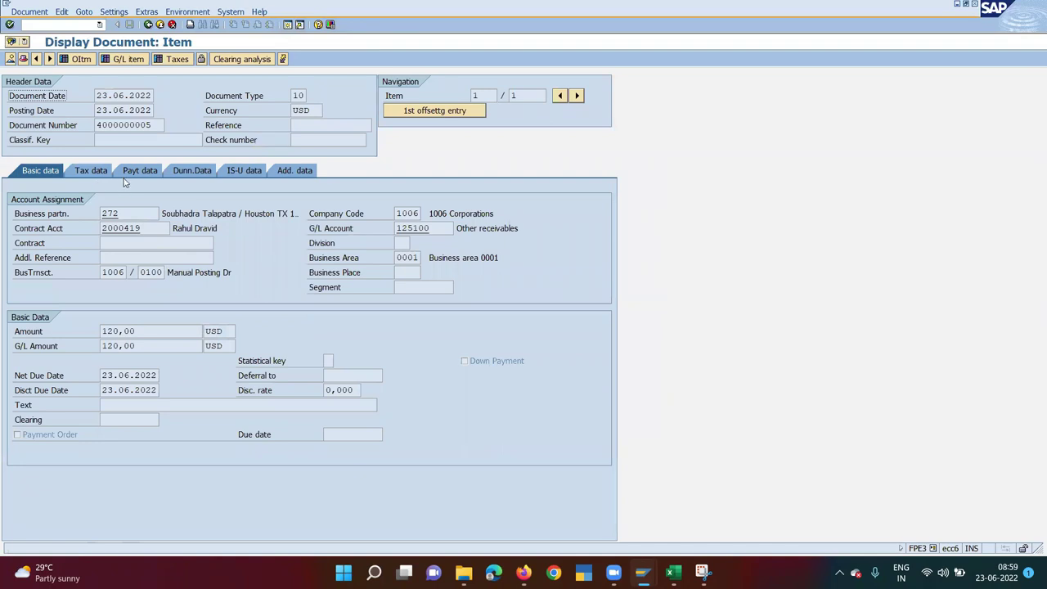
pyautogui.click(131, 172)
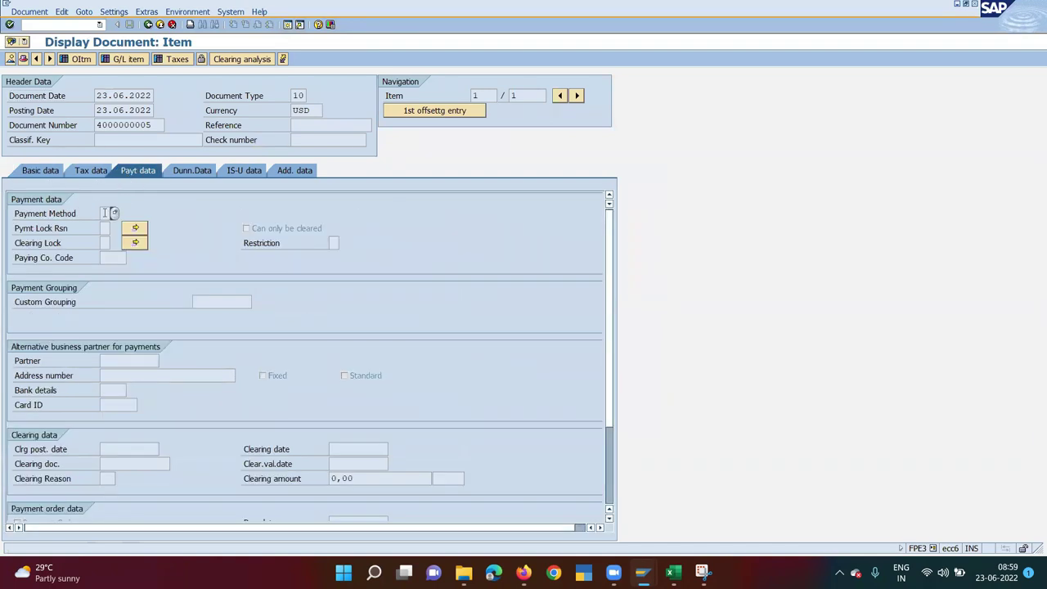
pyautogui.click(115, 212)
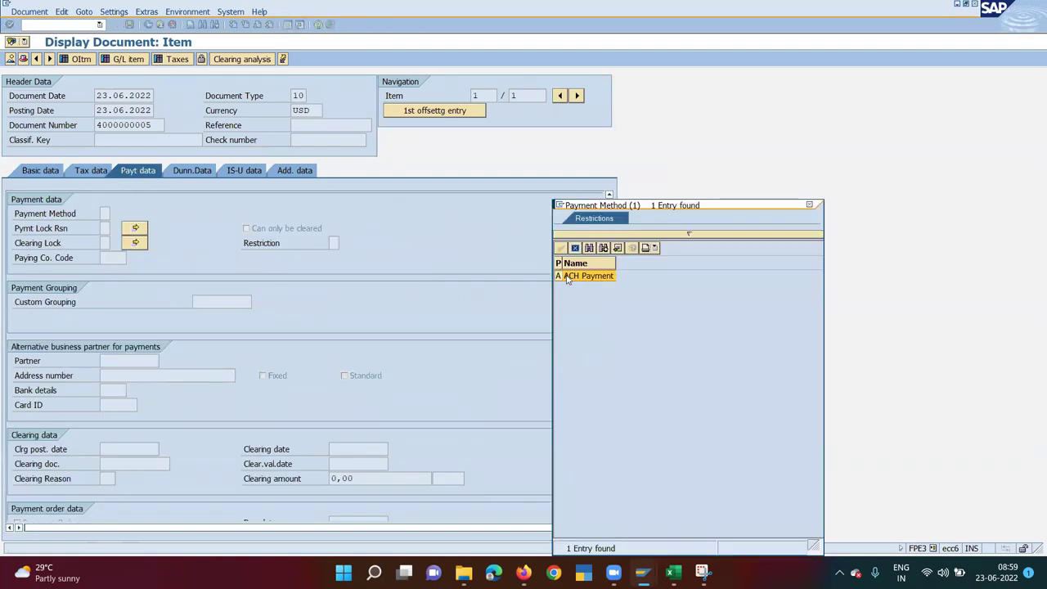
pyautogui.click(575, 249)
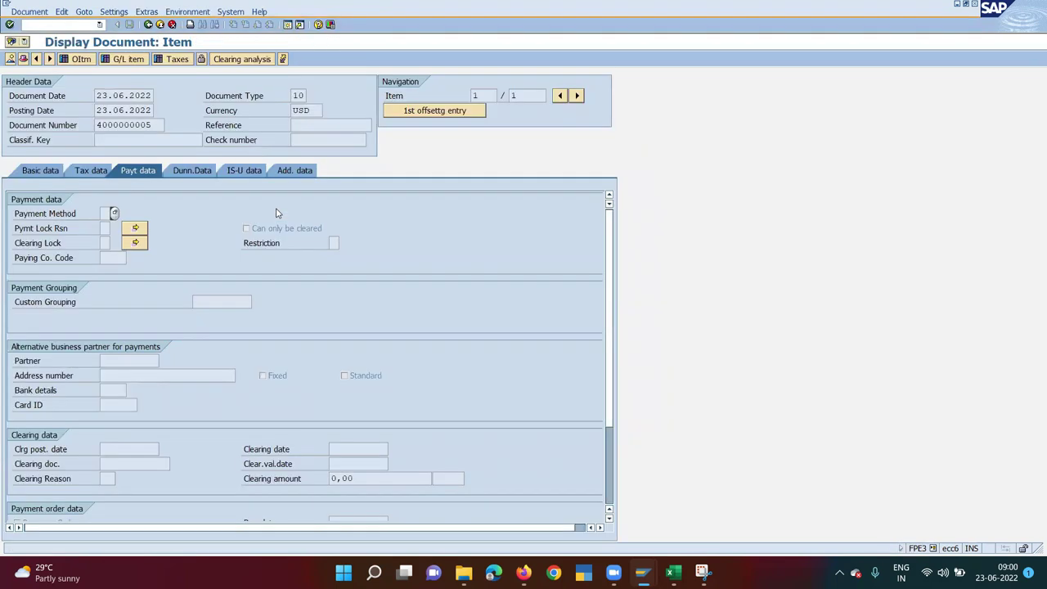
# - Reopen the receivable's document item and display its contract account's Payments/Taxes data again
pyautogui.click(148, 23)
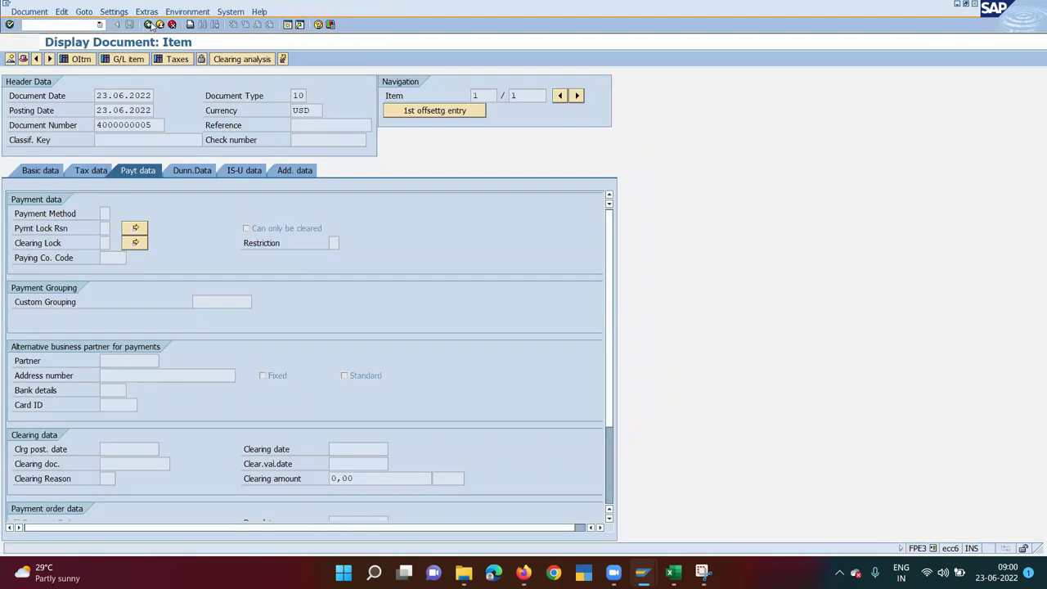
pyautogui.doubleClick(104, 245)
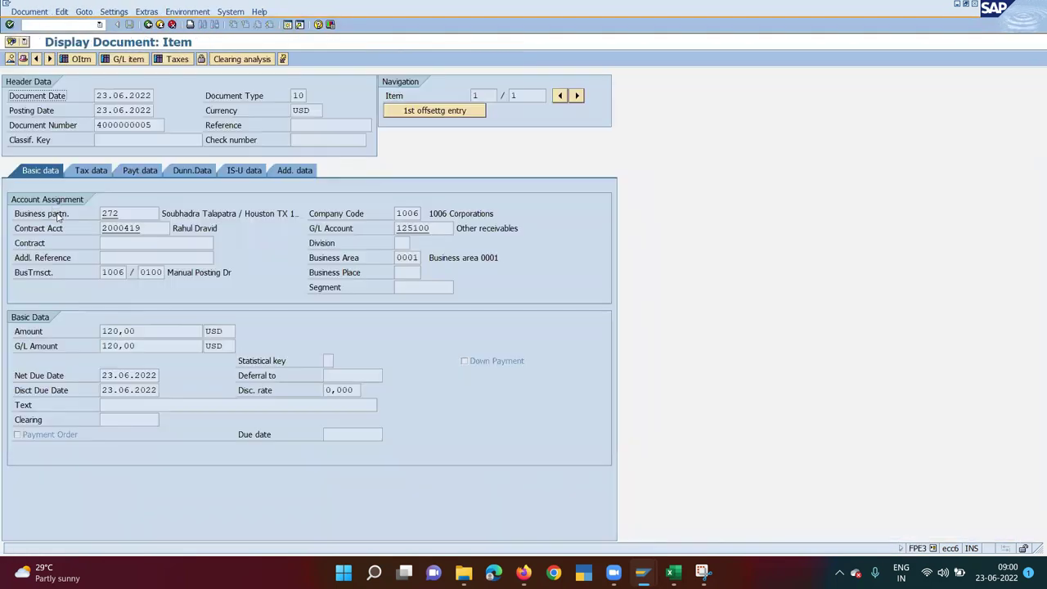
pyautogui.doubleClick(114, 230)
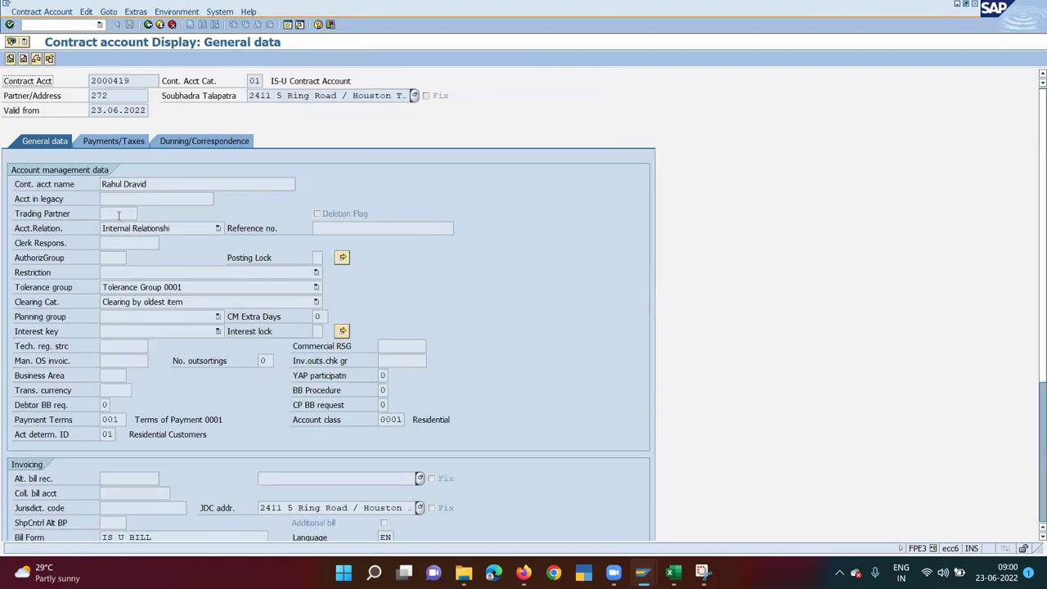
pyautogui.click(119, 141)
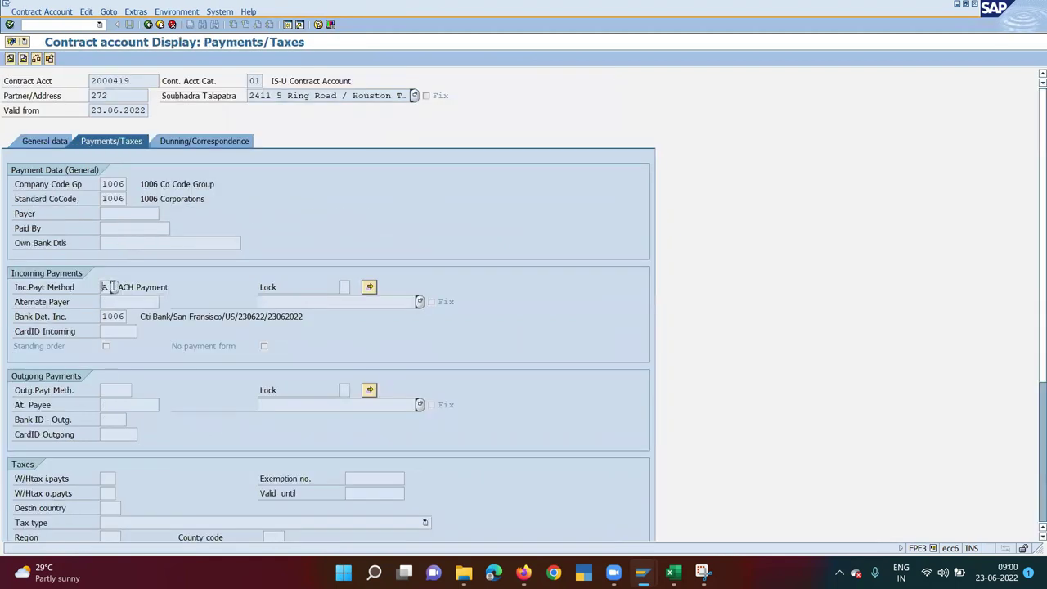
# - Return to the account balance list and review the paid 90,00 and the open 120,00 receivables
pyautogui.click(148, 23)
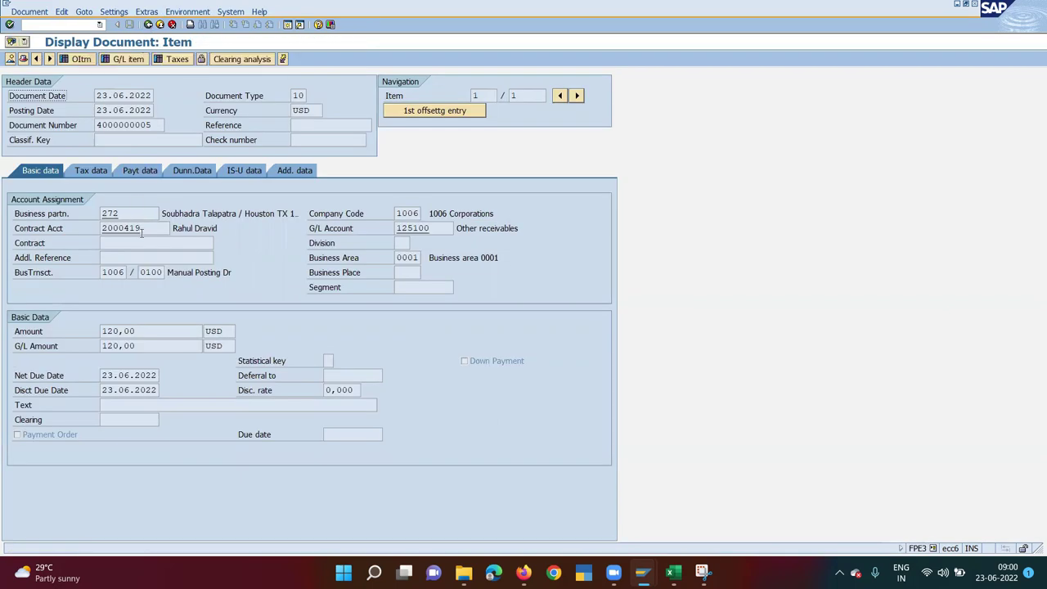
pyautogui.click(148, 24)
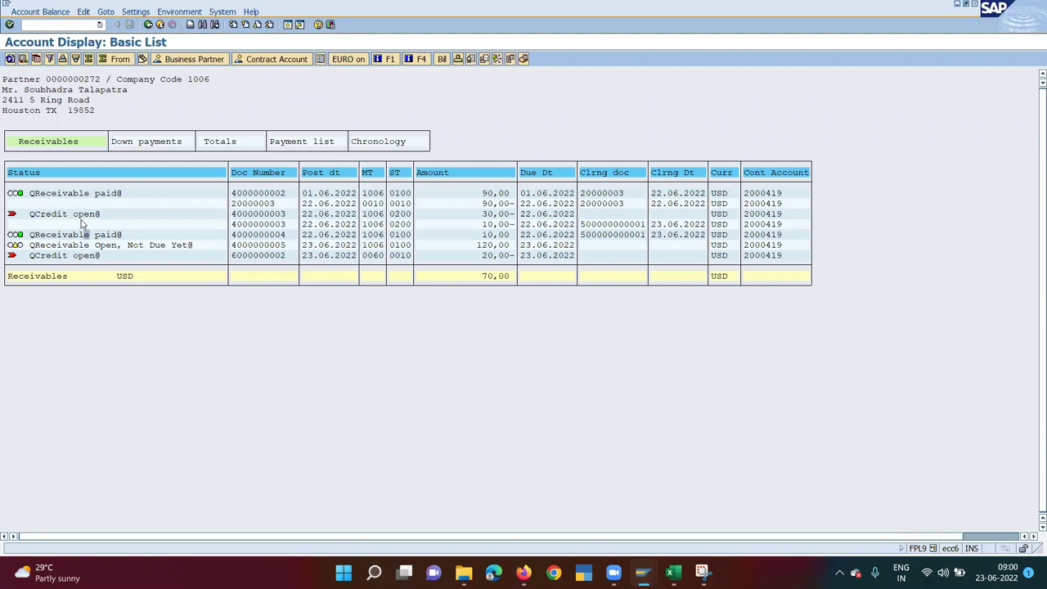
pyautogui.click(88, 194)
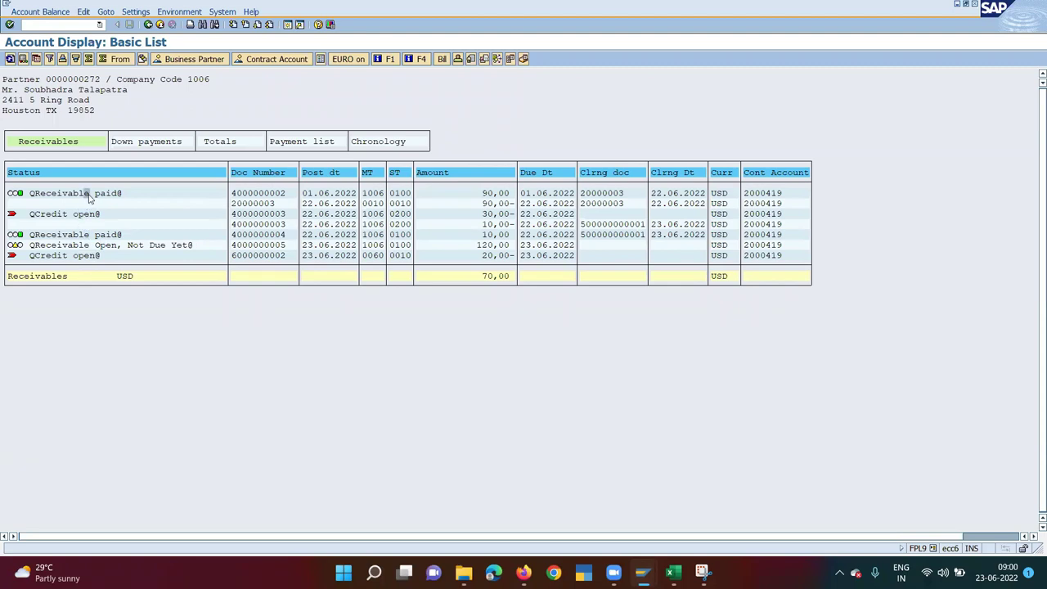
pyautogui.click(98, 245)
# - From the document posting session, call transaction FPY1 and enter a new payment run with date ID 23.06.2022 and identification 10061
pyautogui.moveTo(643, 571)
pyautogui.click(856, 517)
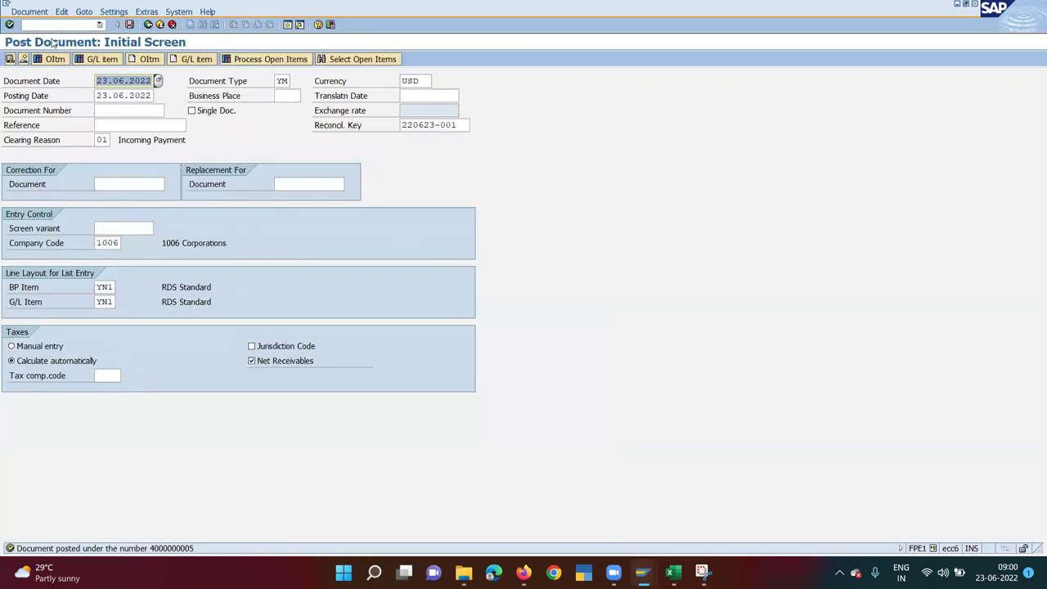
pyautogui.click(50, 23)
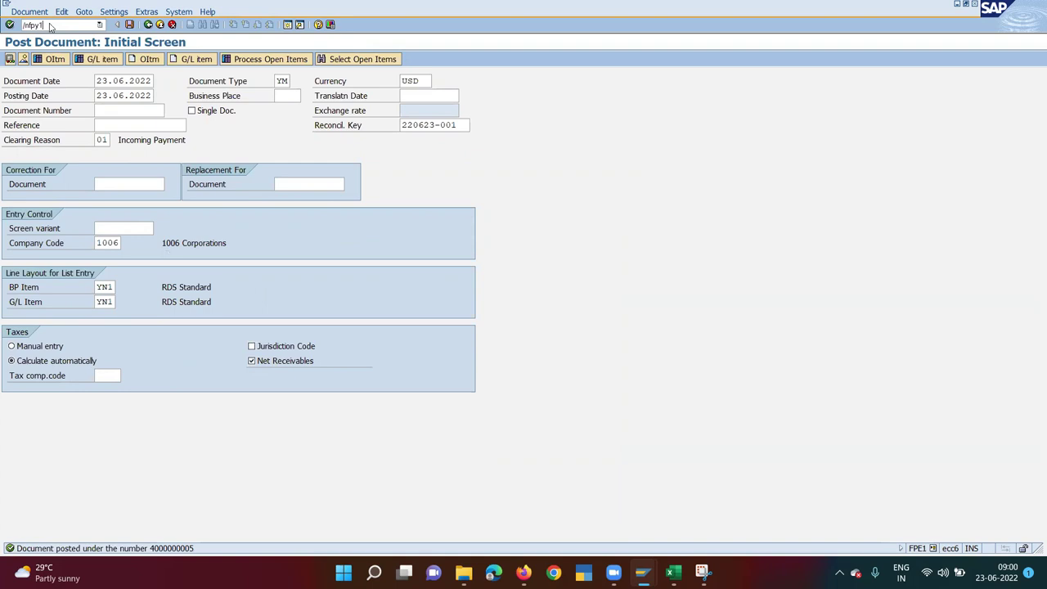
pyautogui.press('Return')
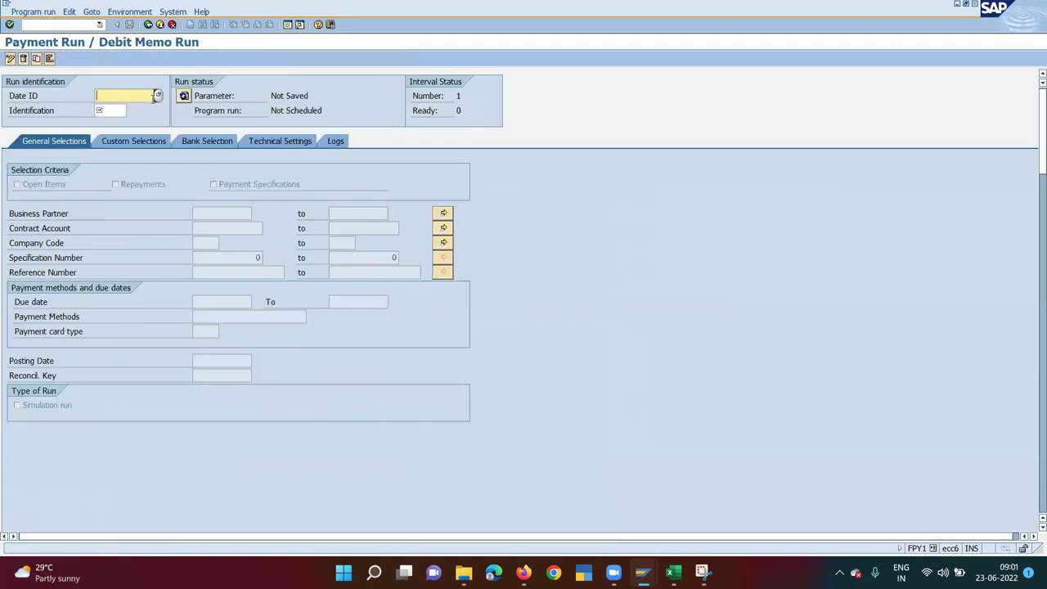
pyautogui.write('23062022')
pyautogui.press('Tab')
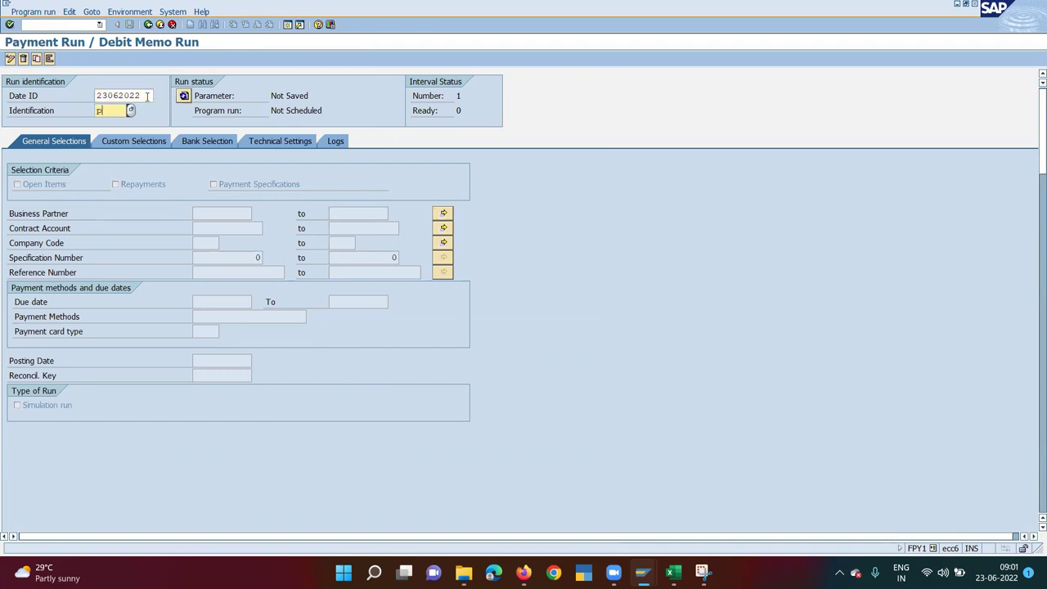
pyautogui.write('pa')
pyautogui.press('BackSpace')
pyautogui.press('BackSpace')
pyautogui.write('10061')
pyautogui.press('Return')
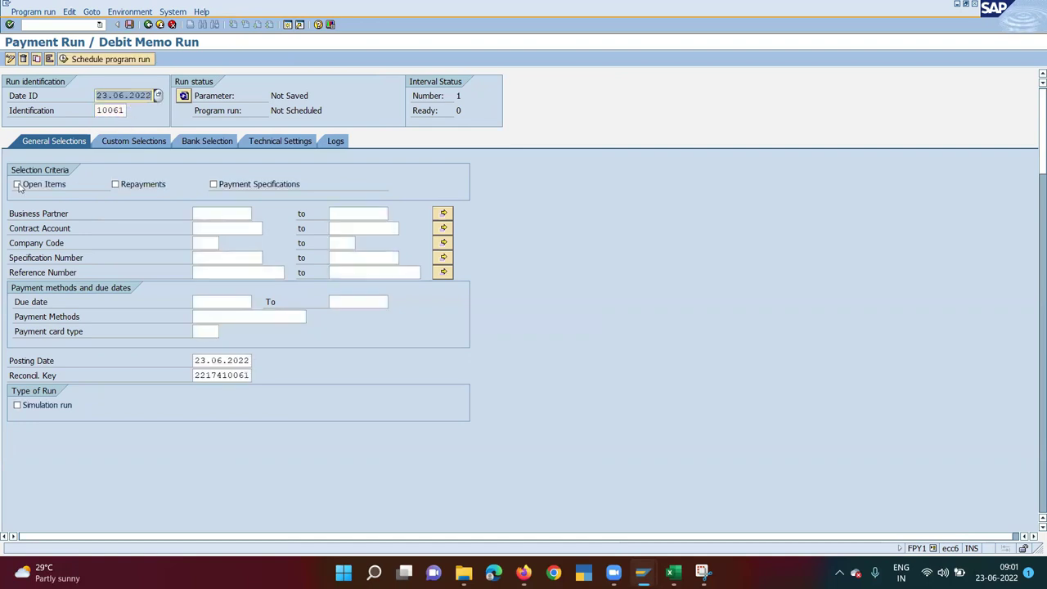
# - Limit the payment run's open items selection to the customer's business partner and contract account numbers in company code 1006
pyautogui.write('272')
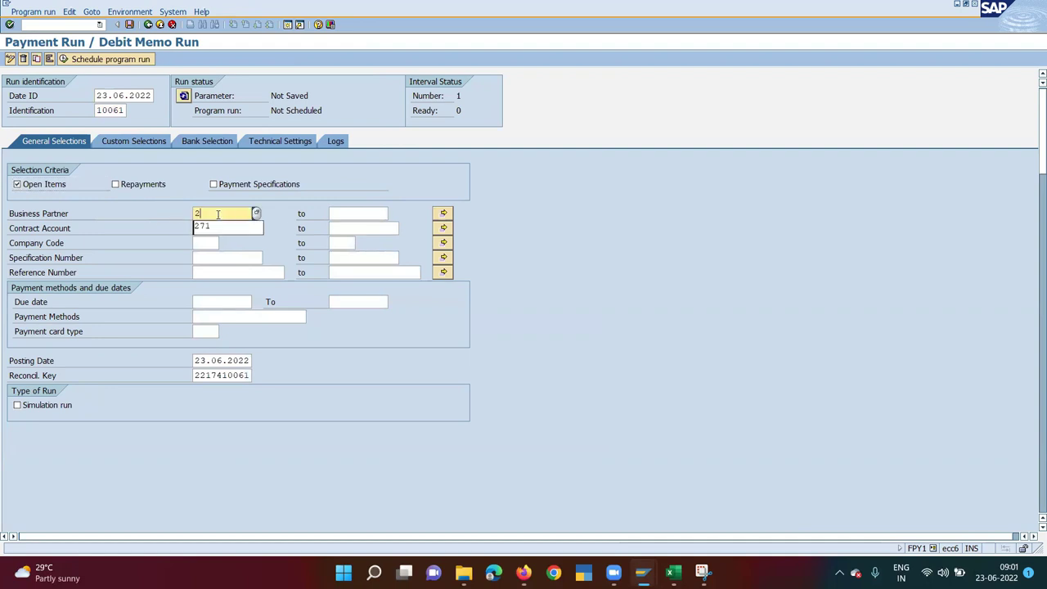
pyautogui.click(227, 229)
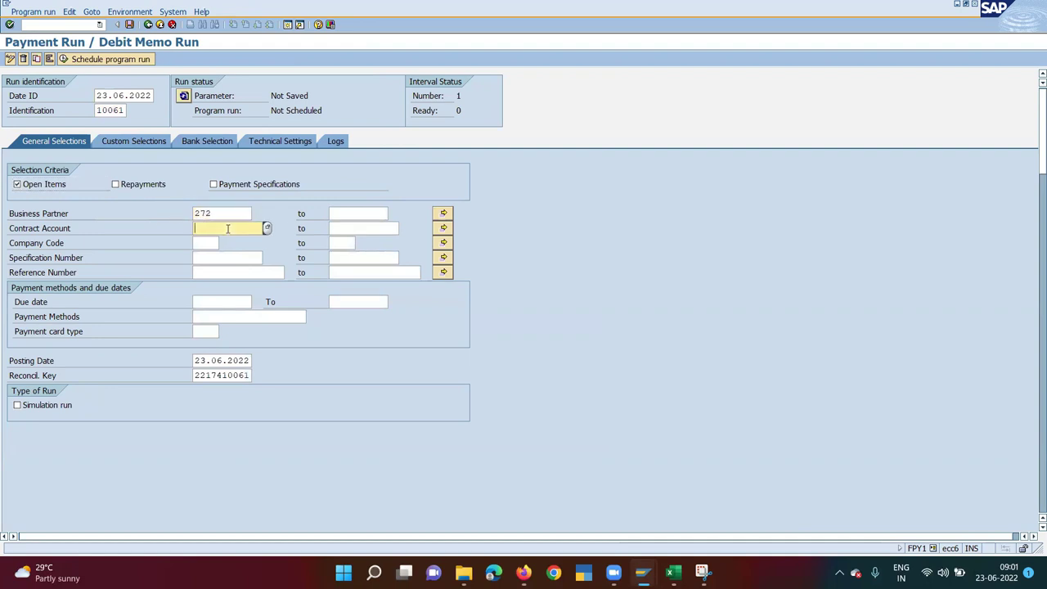
pyautogui.click(238, 243)
pyautogui.press('BackSpace')
pyautogui.write('9')
pyautogui.click(211, 241)
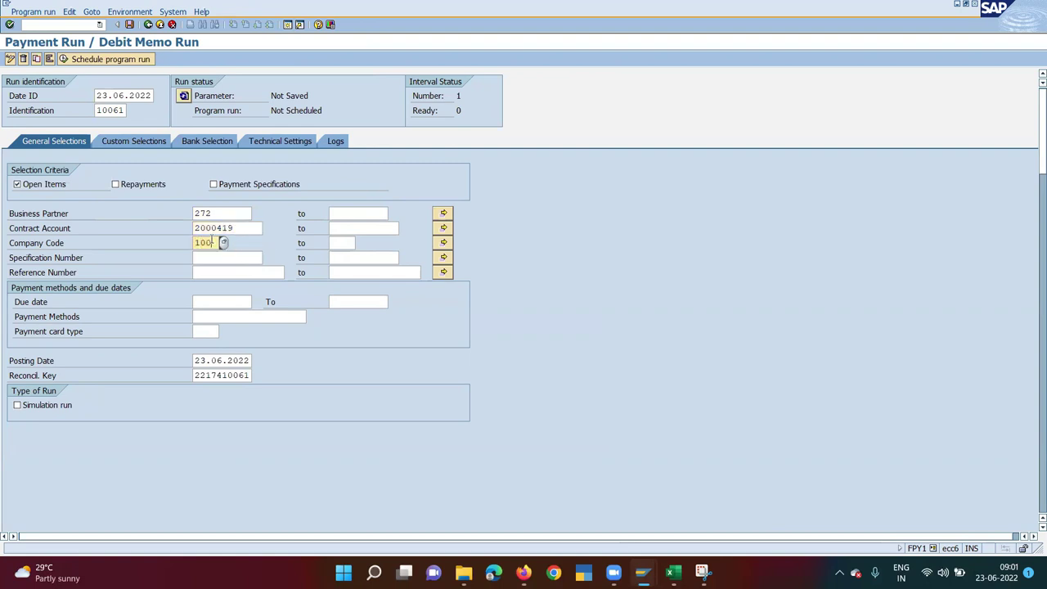
# - Check the receivable's due date in the account balance list and set the payment run's upper due date to 23.06.2022
pyautogui.click(367, 302)
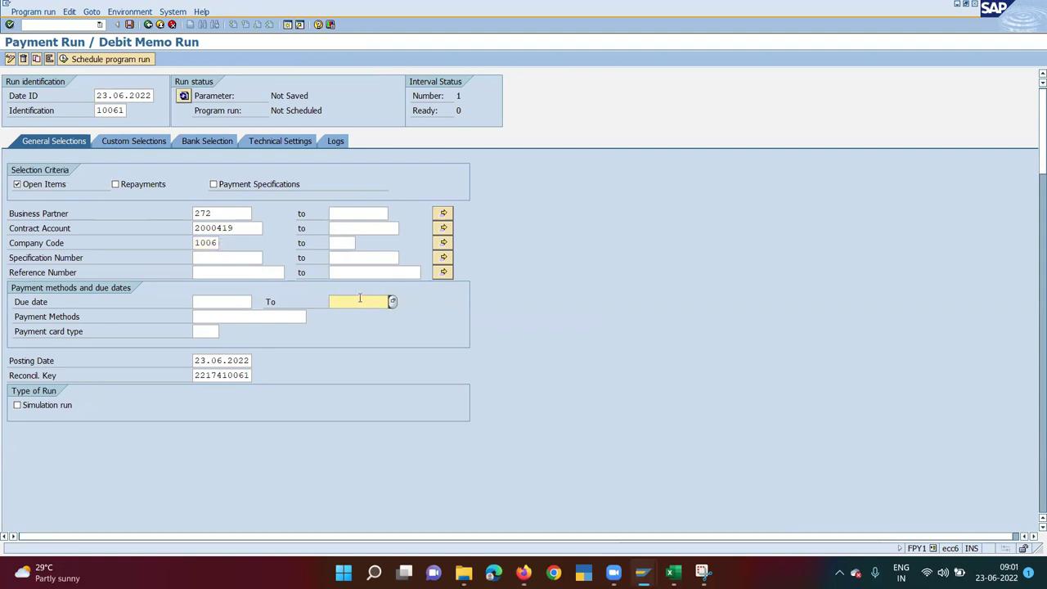
pyautogui.hotkey('alt', 'Tab')
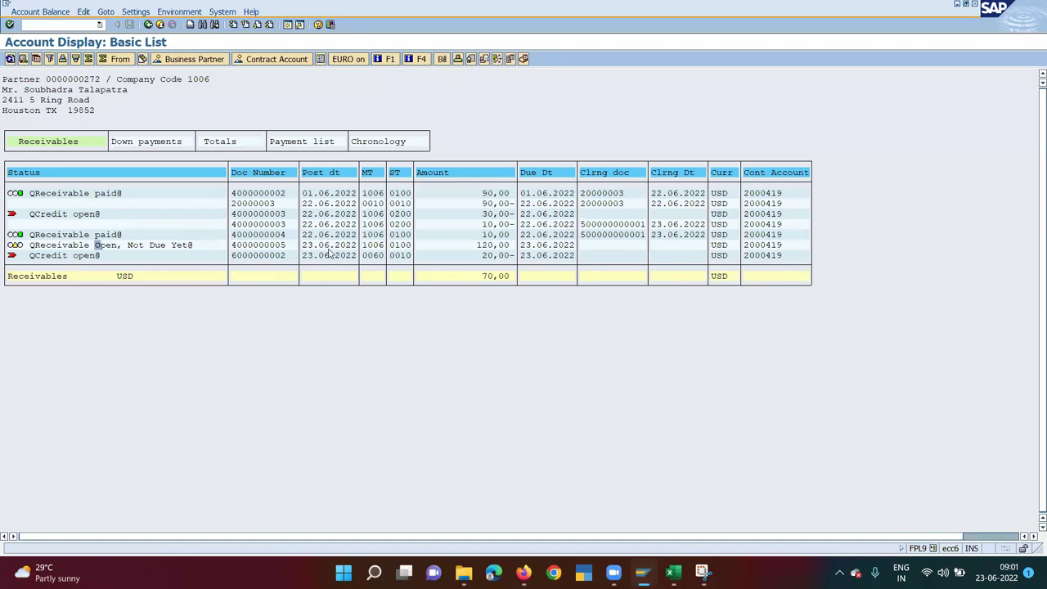
pyautogui.hotkey('alt', 'Tab')
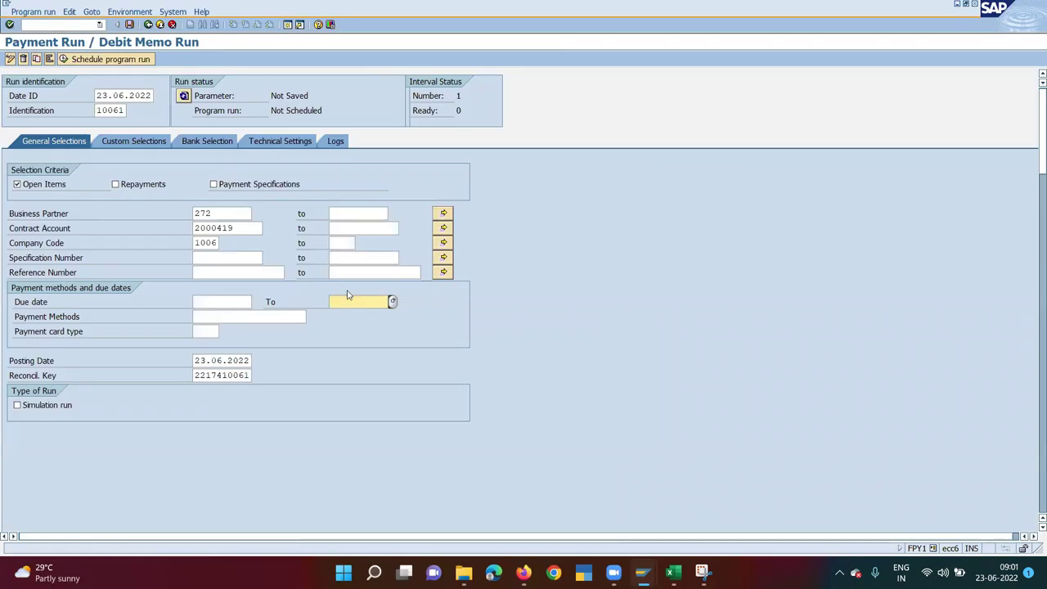
pyautogui.click(393, 301)
pyautogui.doubleClick(239, 255)
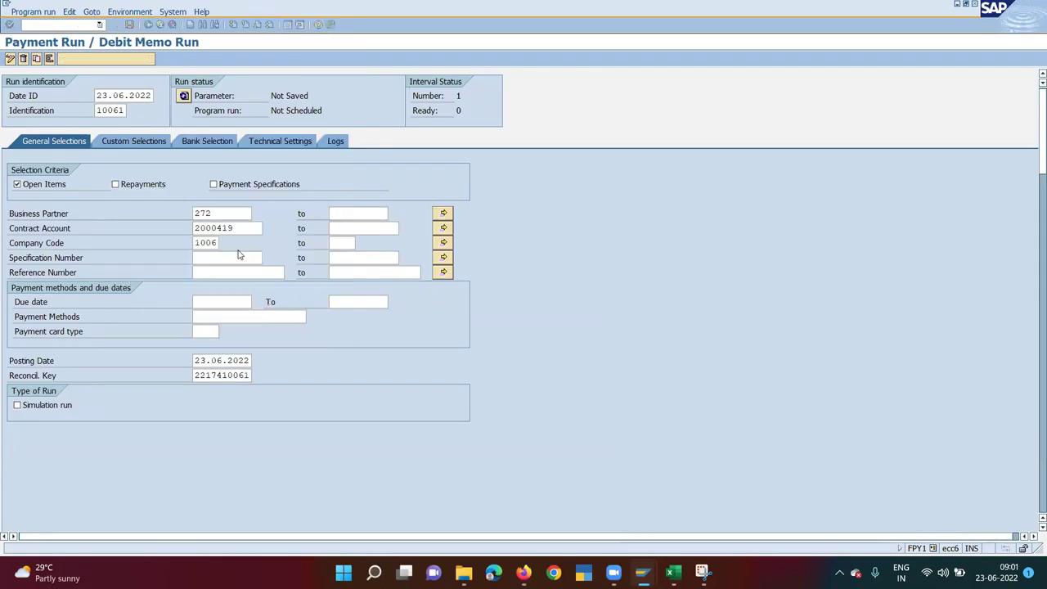
# - Compare the open credits with the open 120,00 receivable in the account balance list, and go back to the payment run
pyautogui.hotkey('alt', 'Tab')
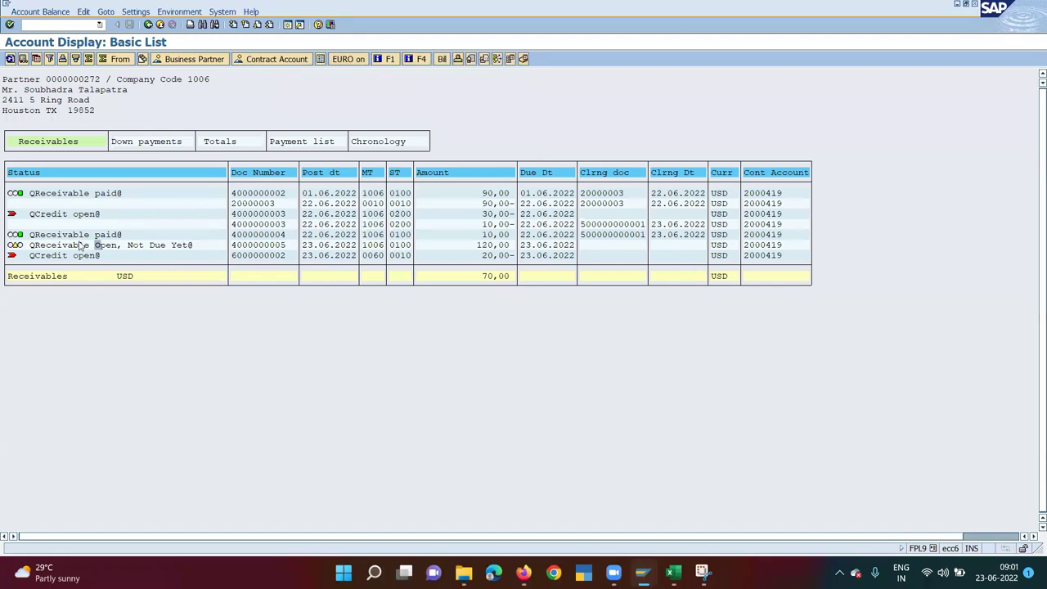
pyautogui.click(490, 214)
pyautogui.click(486, 255)
pyautogui.click(481, 245)
pyautogui.click(491, 246)
pyautogui.hotkey('alt', 'Tab')
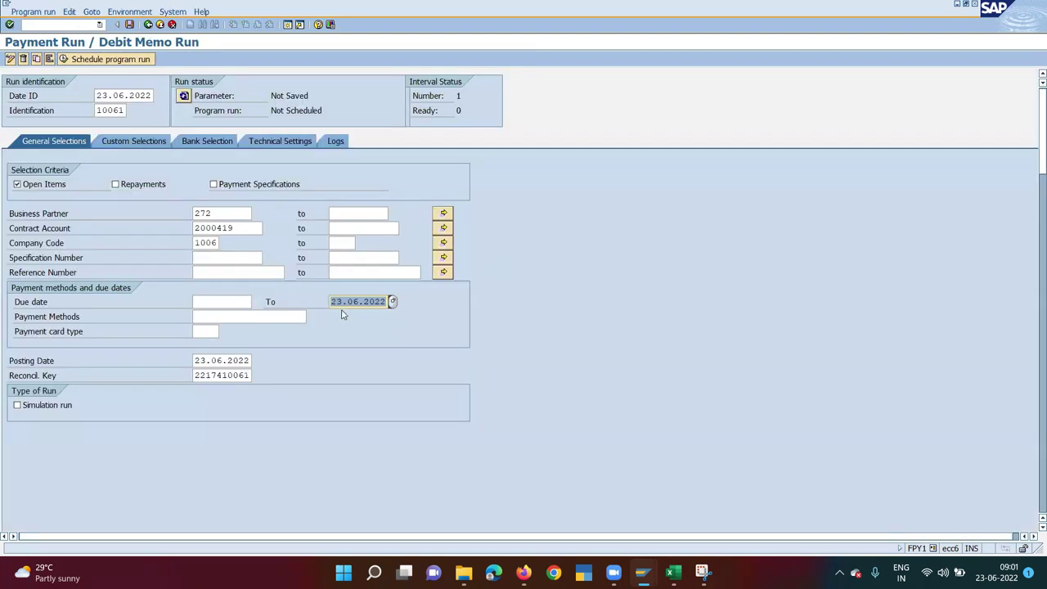
# - Select ACH Payment (A) as the run's payment method and mark the run as a simulation
pyautogui.click(336, 301)
pyautogui.moveTo(331, 302); pyautogui.dragTo(385, 298)
pyautogui.click(301, 318)
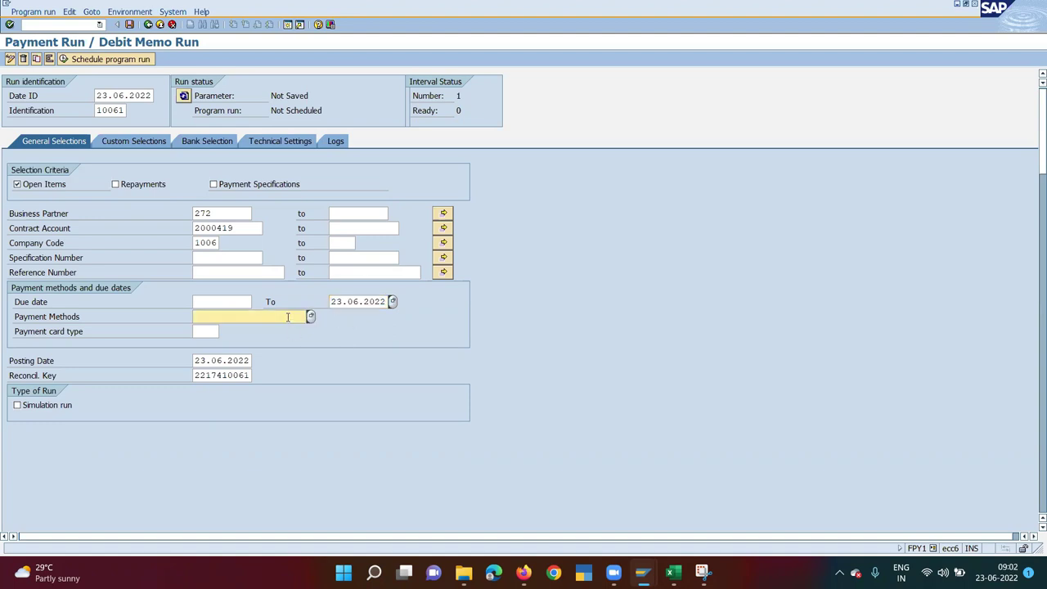
pyautogui.click(311, 317)
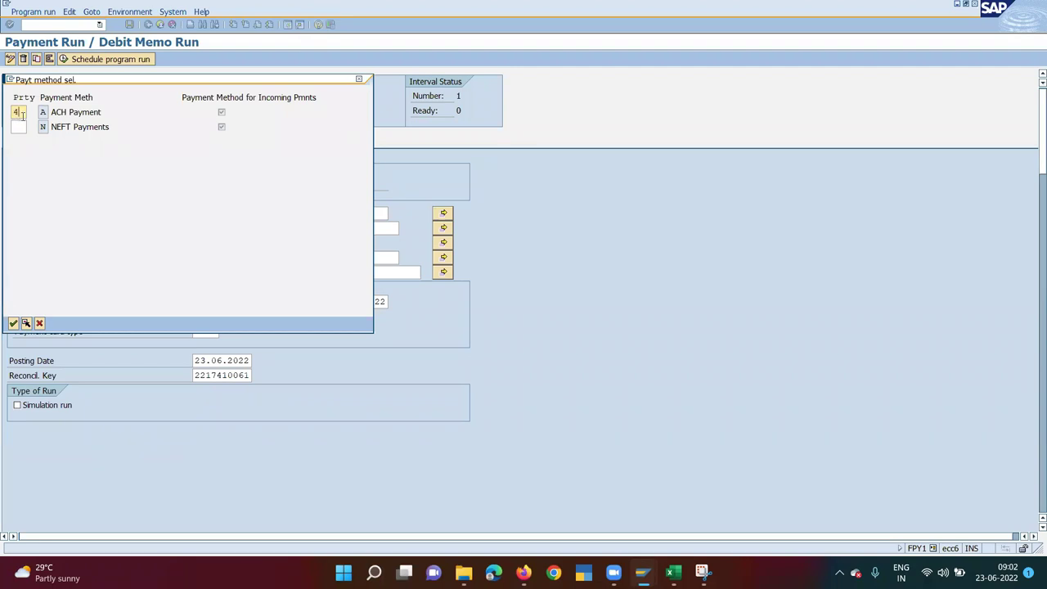
pyautogui.click(13, 323)
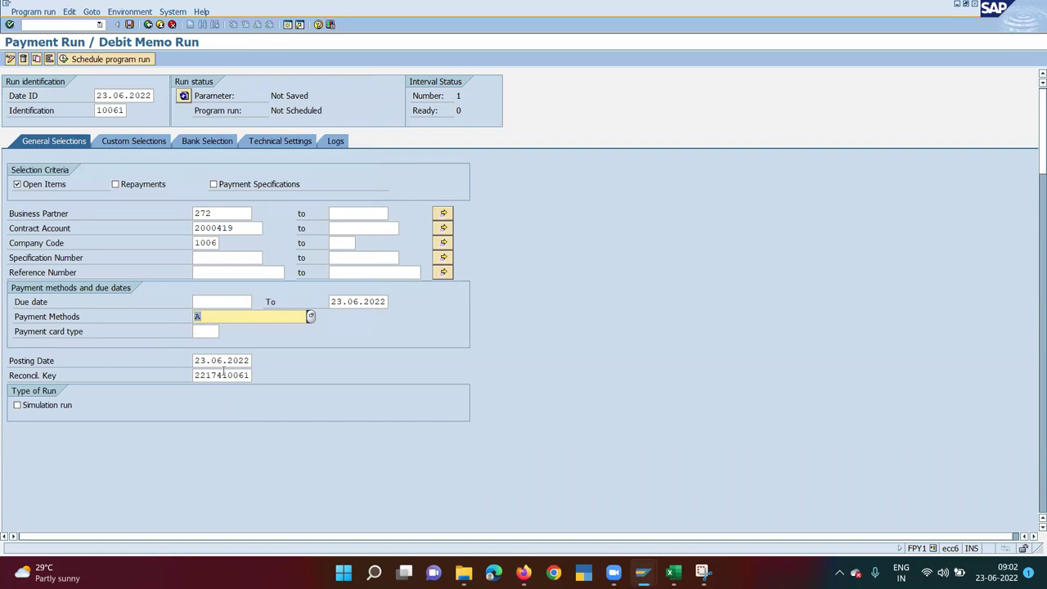
pyautogui.click(17, 406)
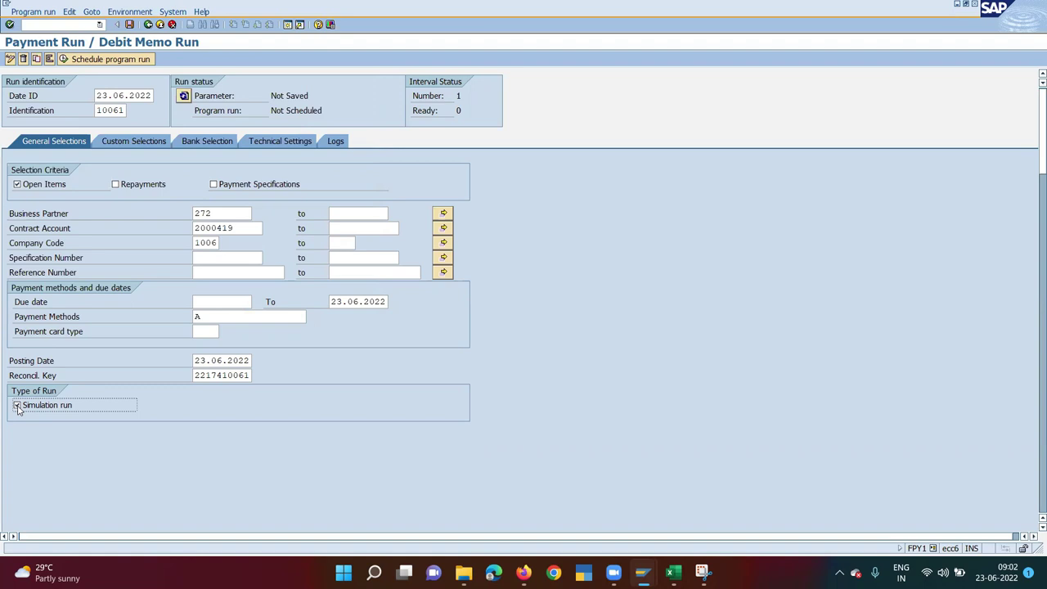
# - Load bank selection ID 0002 (1006 Payment Run) into the house banks to be used and check its payment method
pyautogui.click(128, 142)
pyautogui.click(215, 144)
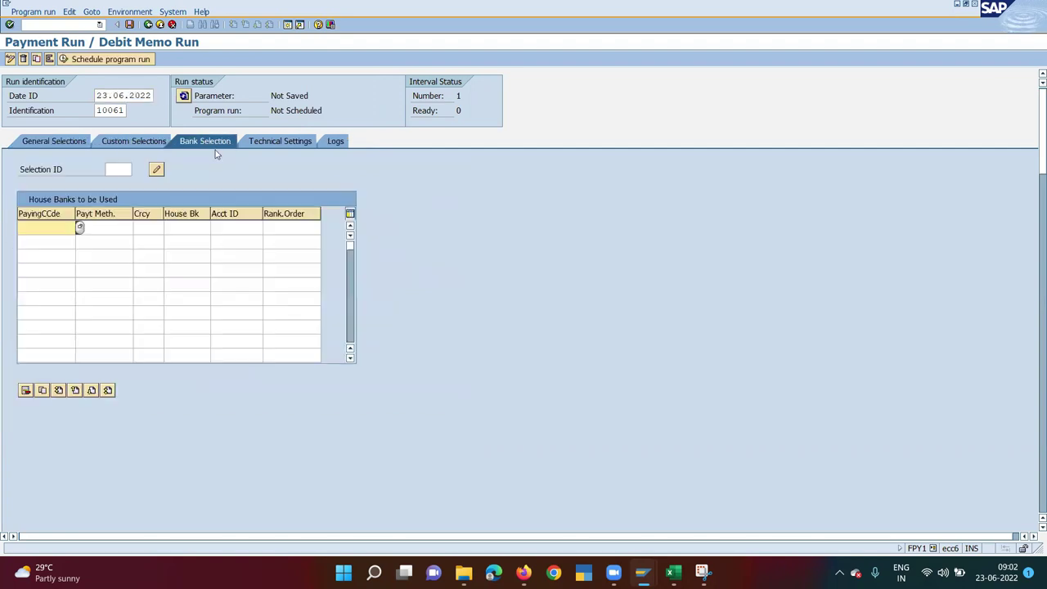
pyautogui.click(127, 172)
pyautogui.click(138, 170)
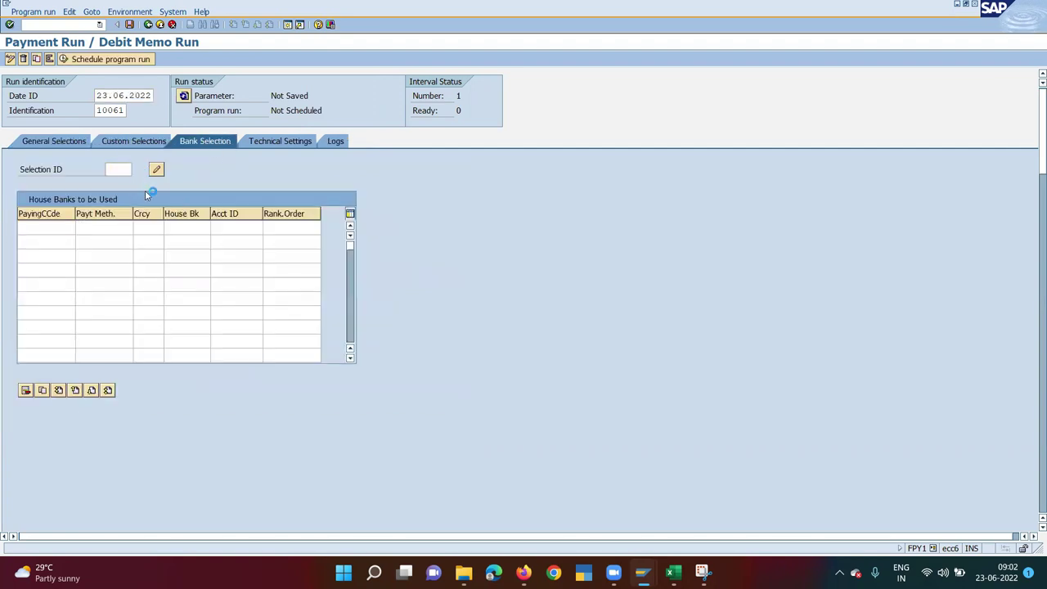
pyautogui.click(140, 178)
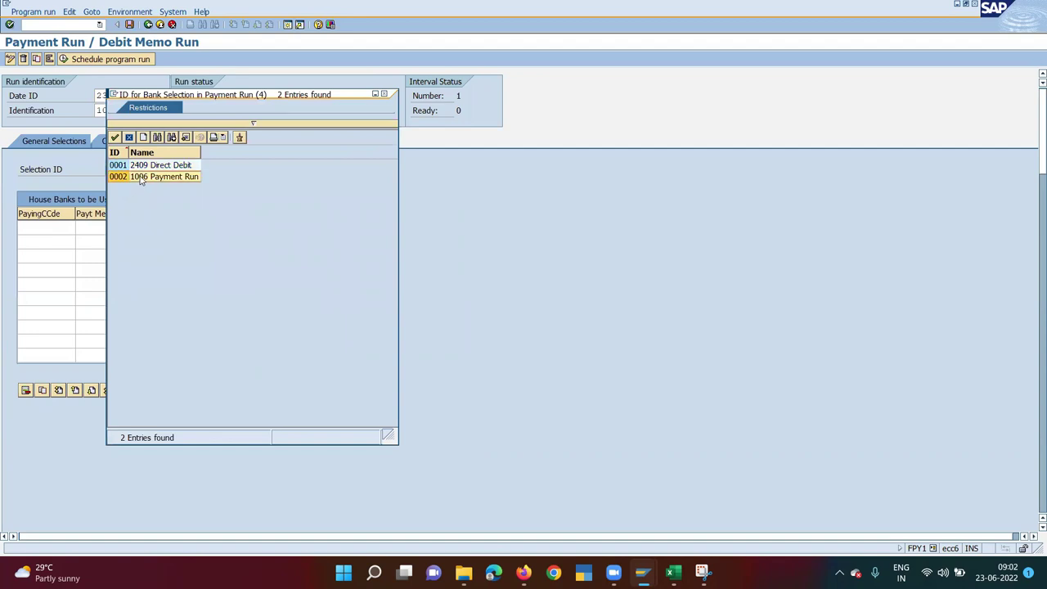
pyautogui.doubleClick(140, 176)
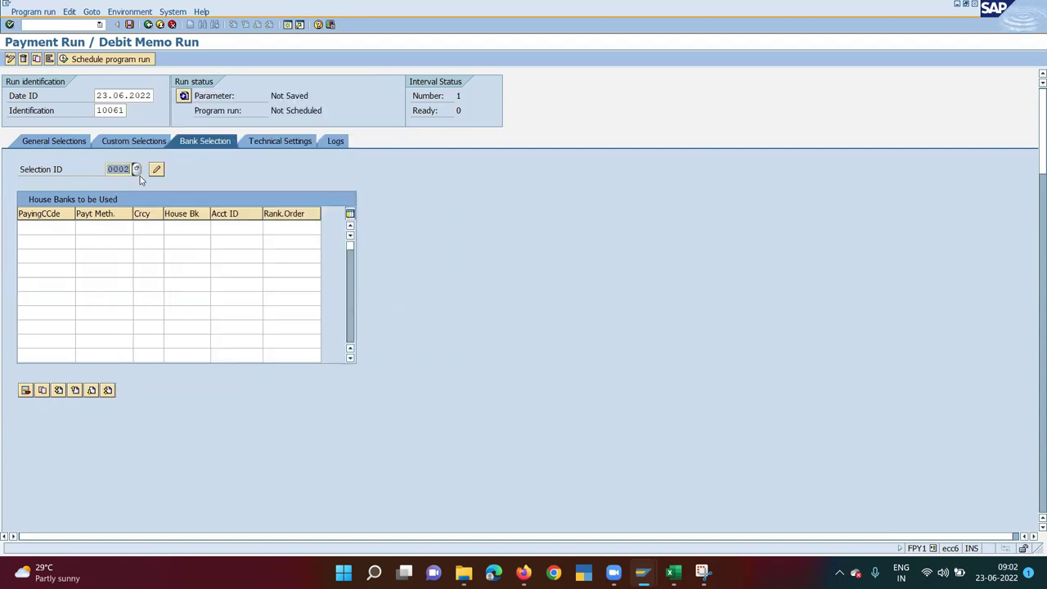
pyautogui.press('Return')
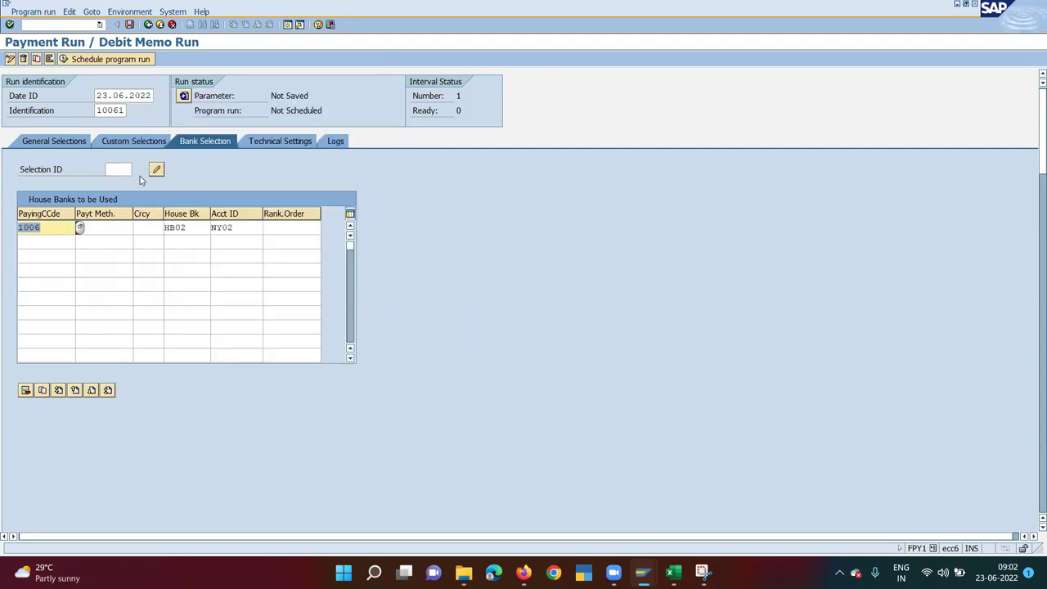
pyautogui.click(140, 228)
pyautogui.doubleClick(89, 227)
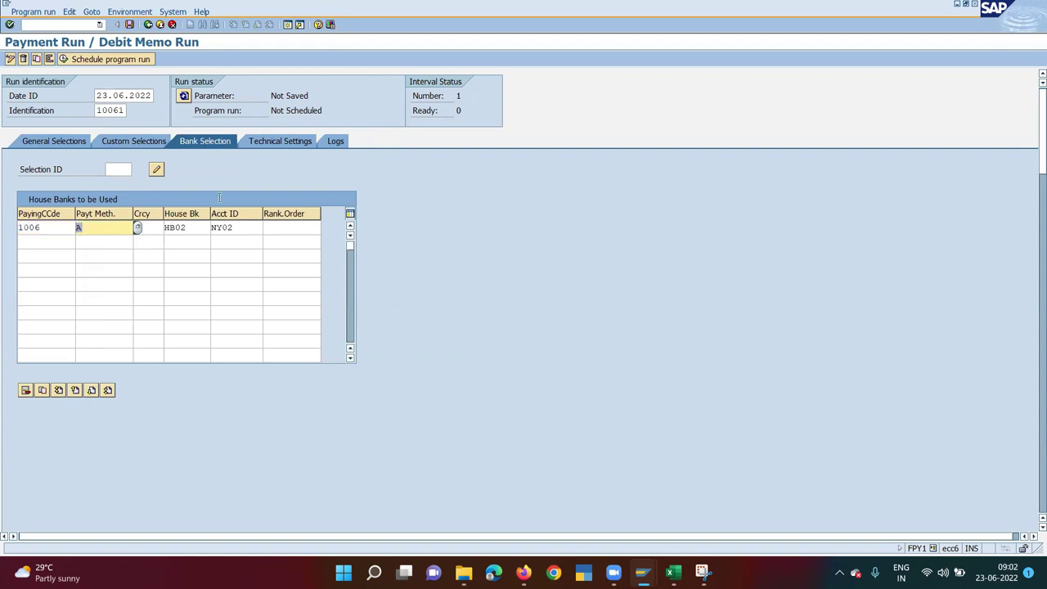
# - Set the application log's problem class to Additional Information and enable all four additional log options
pyautogui.click(273, 141)
pyautogui.click(329, 142)
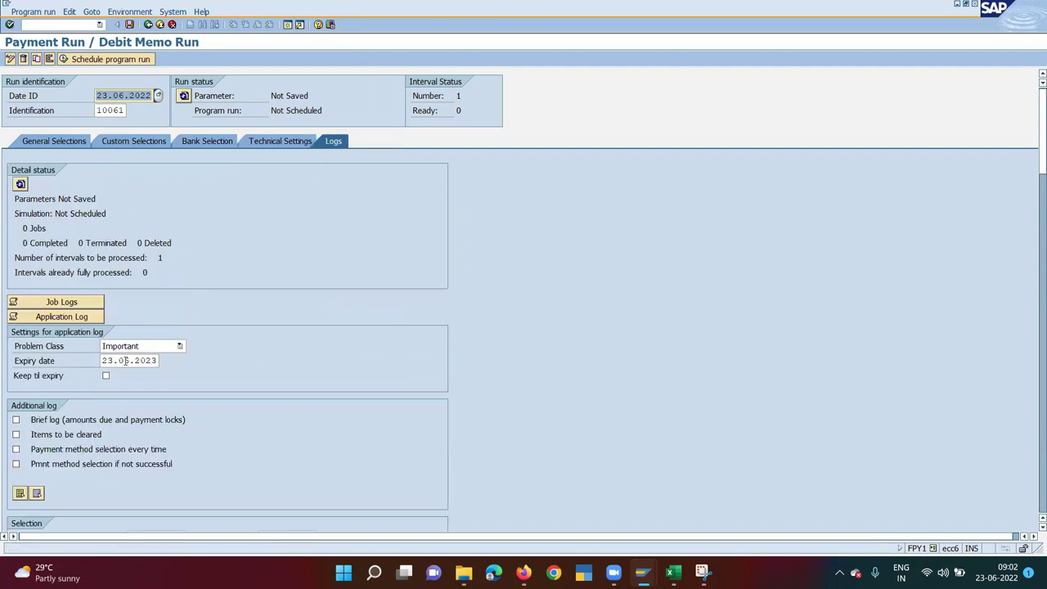
pyautogui.click(179, 346)
pyautogui.click(143, 400)
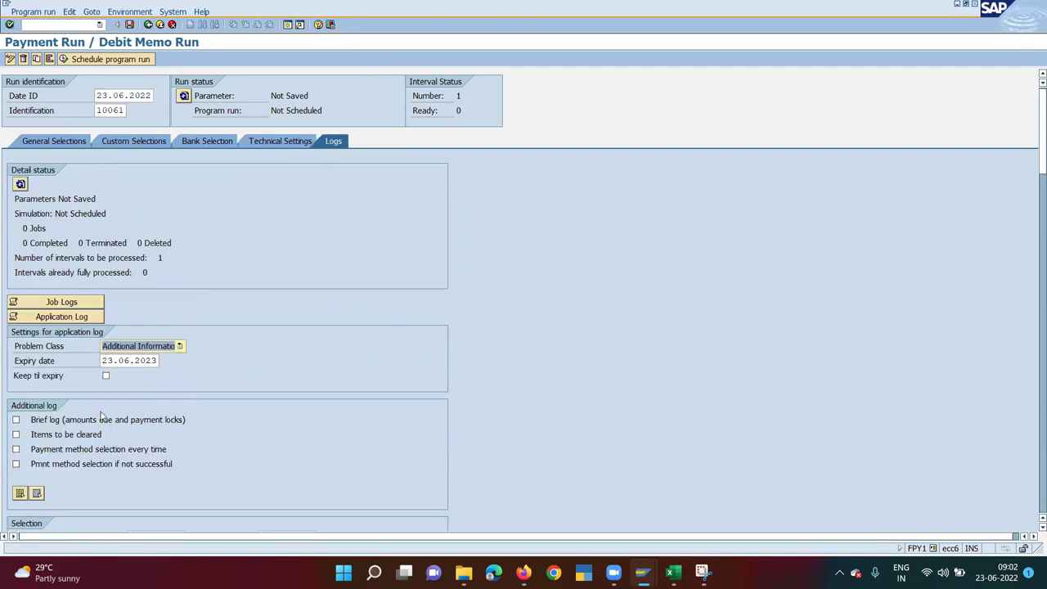
pyautogui.click(15, 420)
pyautogui.click(15, 434)
pyautogui.click(15, 449)
pyautogui.click(15, 464)
pyautogui.scroll(-2, 160, 466)
pyautogui.scroll(-1, 160, 466)
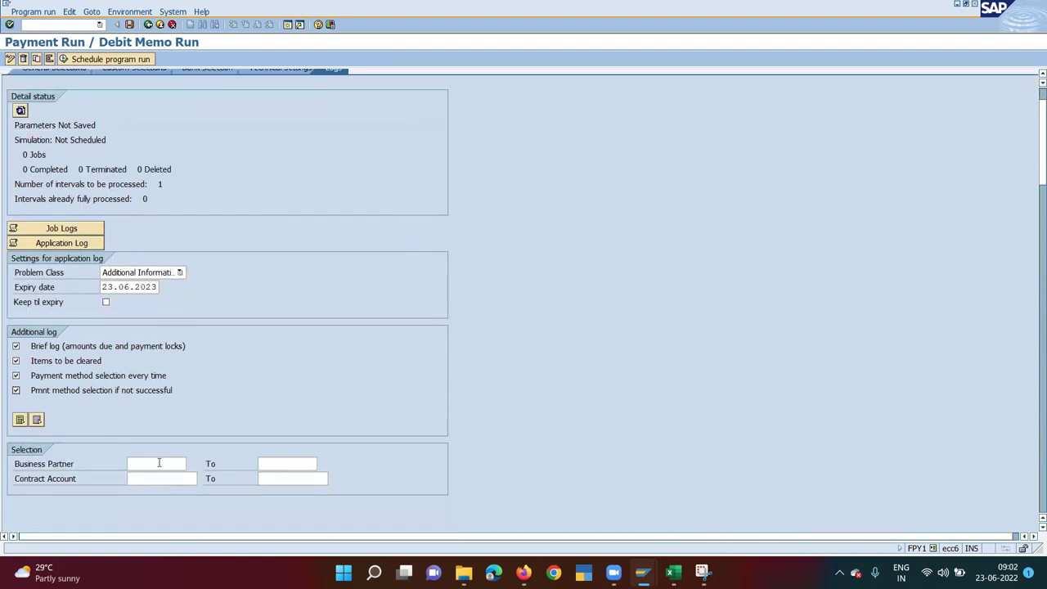
# - Save the run parameters and schedule the simulation run to start immediately in the background
pyautogui.scroll(3, 142, 328)
pyautogui.click(129, 24)
pyautogui.click(137, 64)
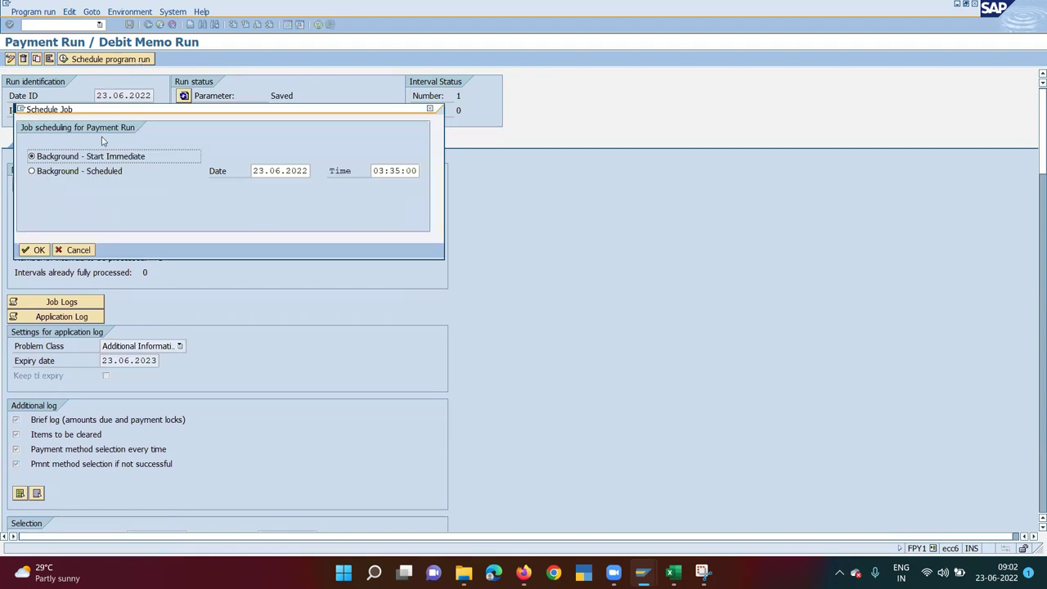
pyautogui.click(36, 250)
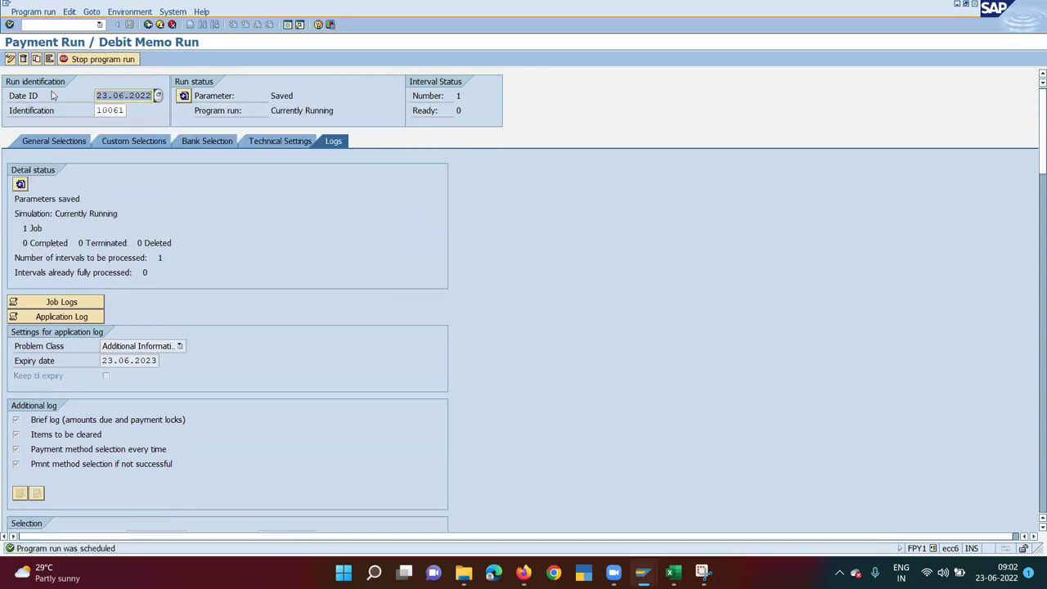
# - Refresh the payment run's status, check its interval counts and reopen the general selections
pyautogui.click(458, 110)
pyautogui.click(458, 96)
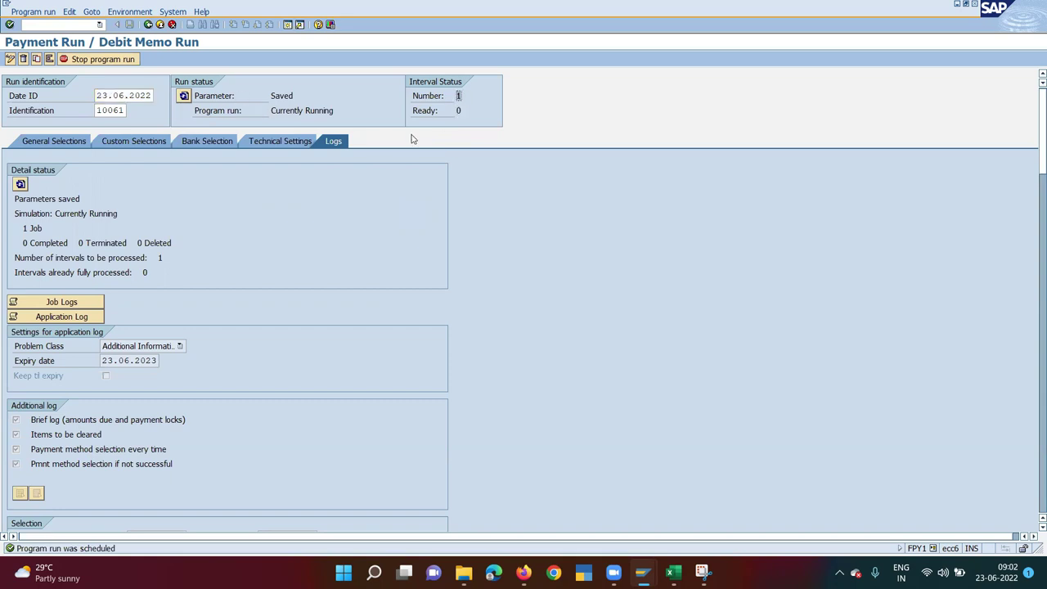
pyautogui.click(457, 110)
pyautogui.click(185, 95)
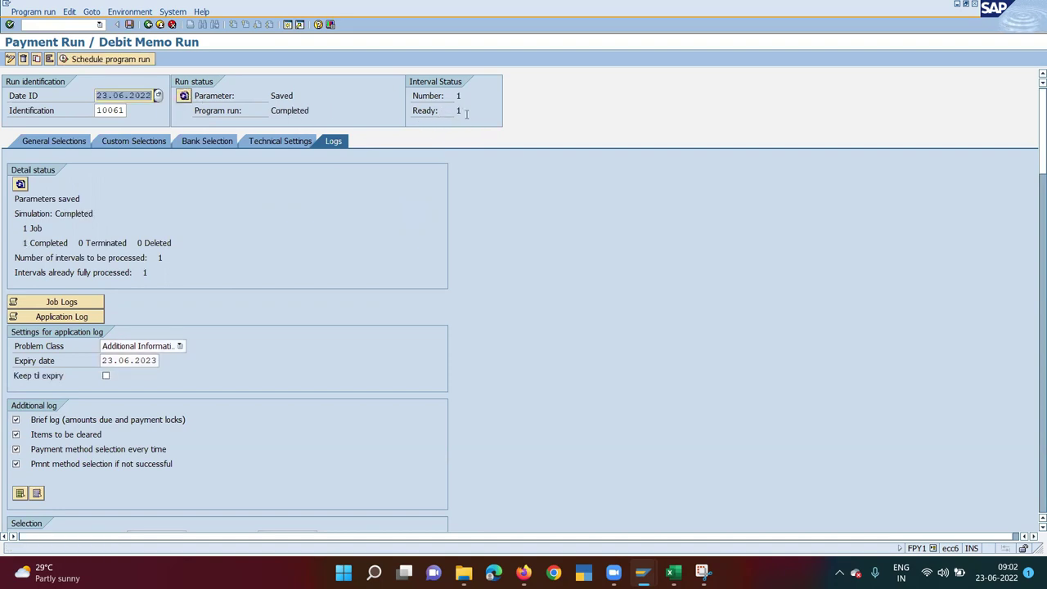
pyautogui.click(79, 141)
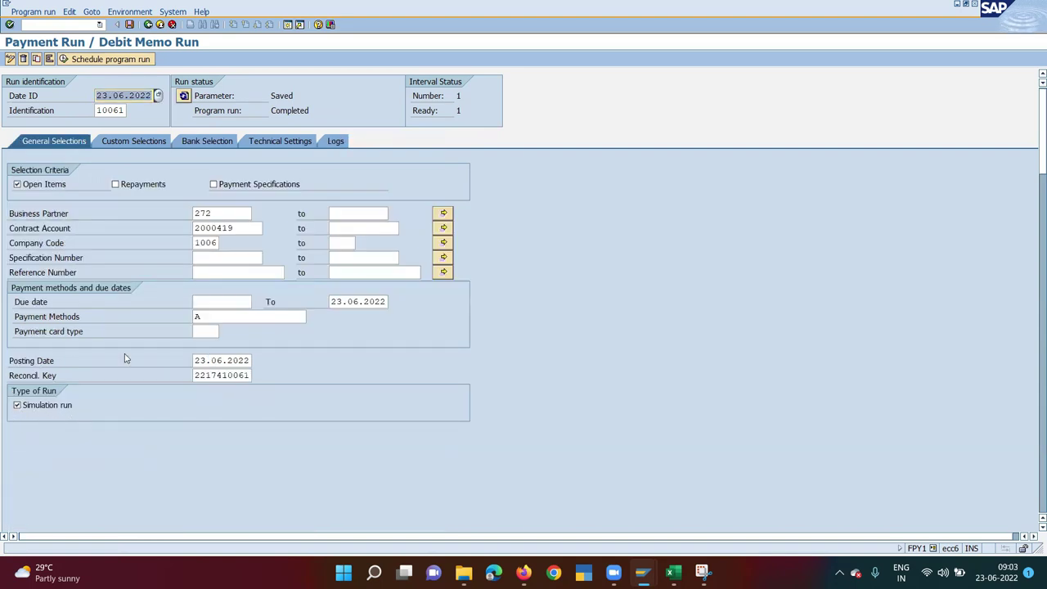
# - Display the payment list of the completed simulation run
pyautogui.click(144, 12)
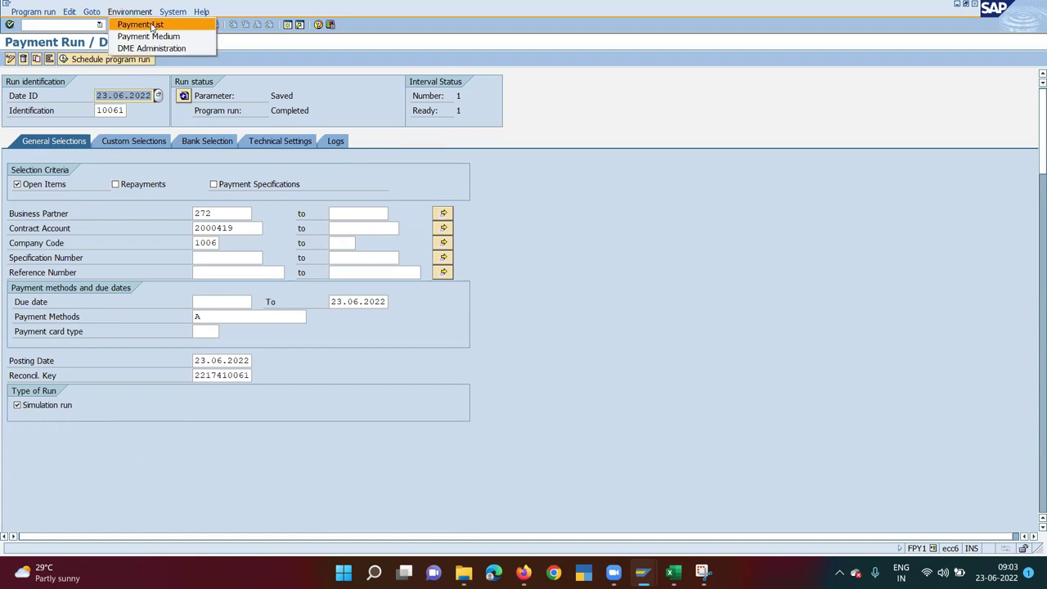
pyautogui.click(137, 22)
pyautogui.click(10, 59)
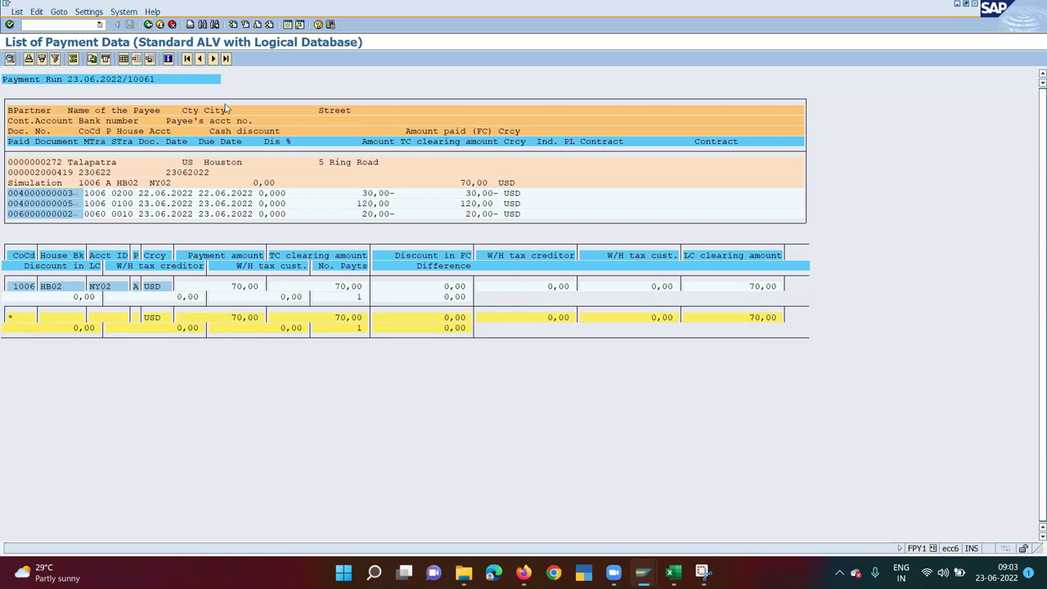
# - Redisplay the partner's account balance with list type All open items, compare the open amounts with the payment list and return to the payment run
pyautogui.doubleClick(409, 279)
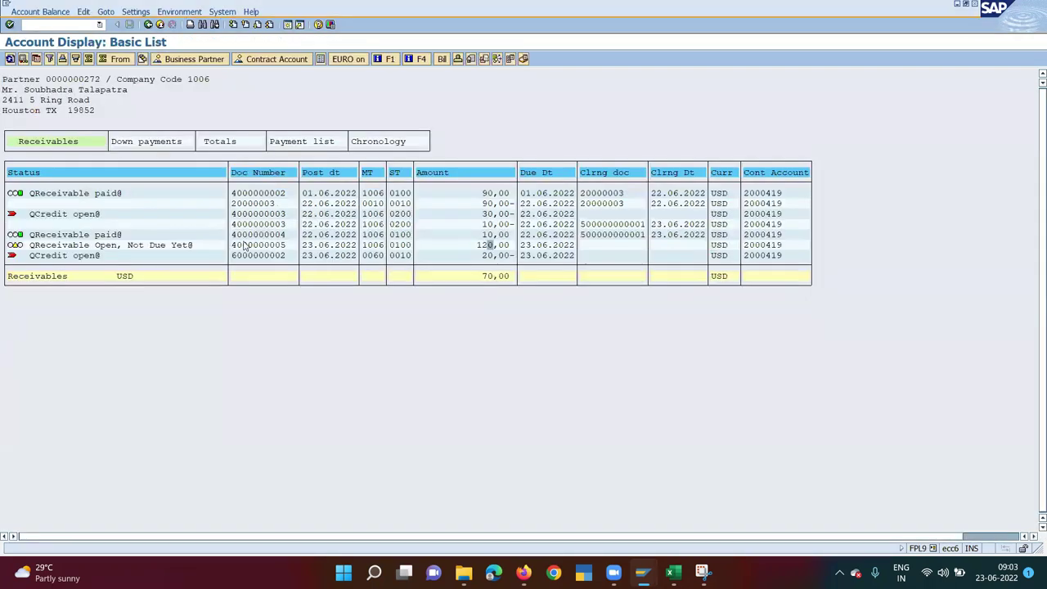
pyautogui.click(148, 25)
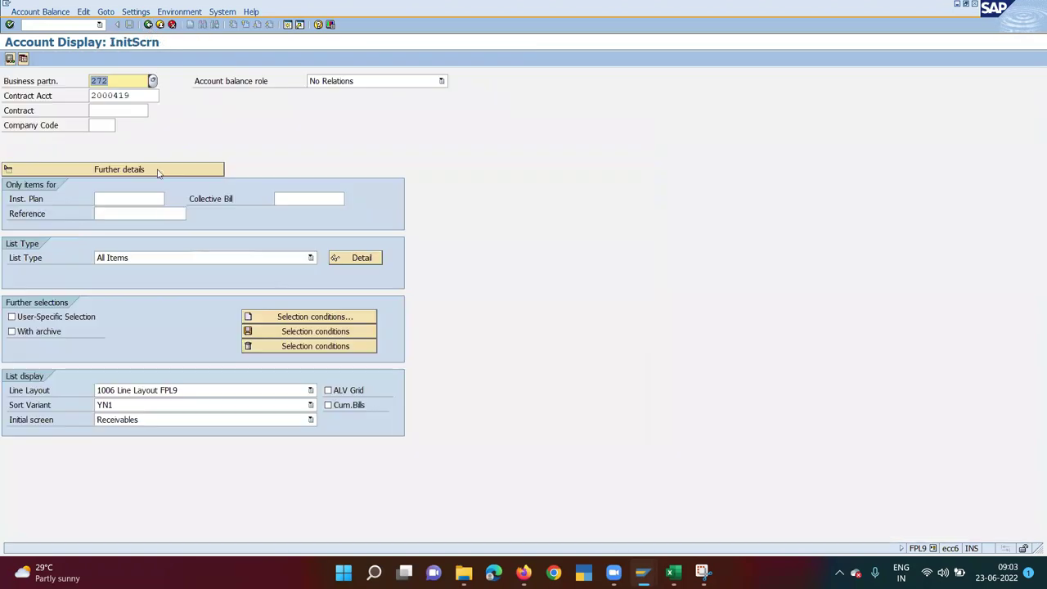
pyautogui.click(137, 259)
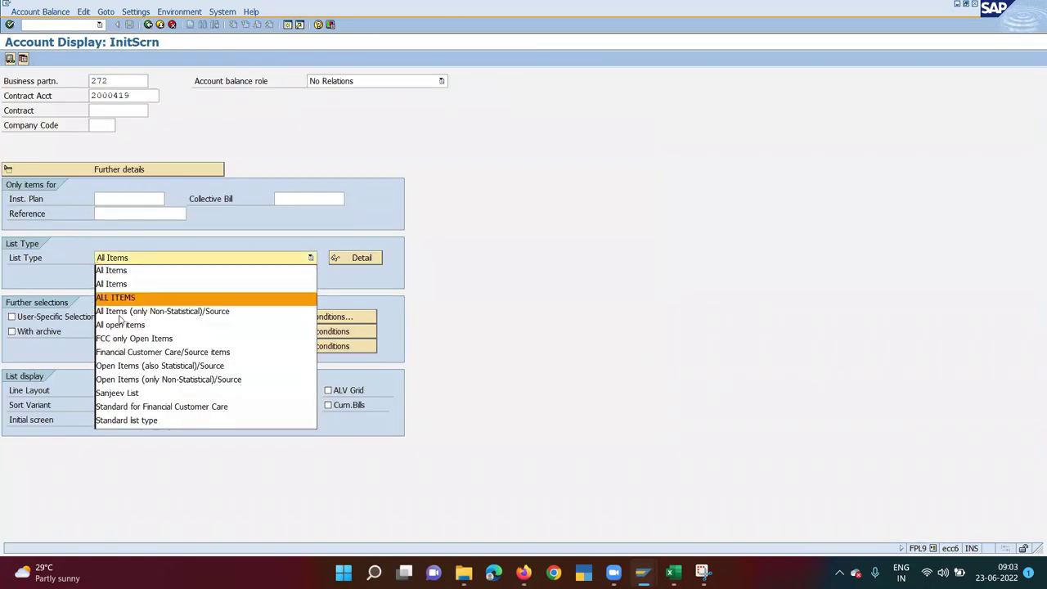
pyautogui.click(127, 339)
pyautogui.press('F8')
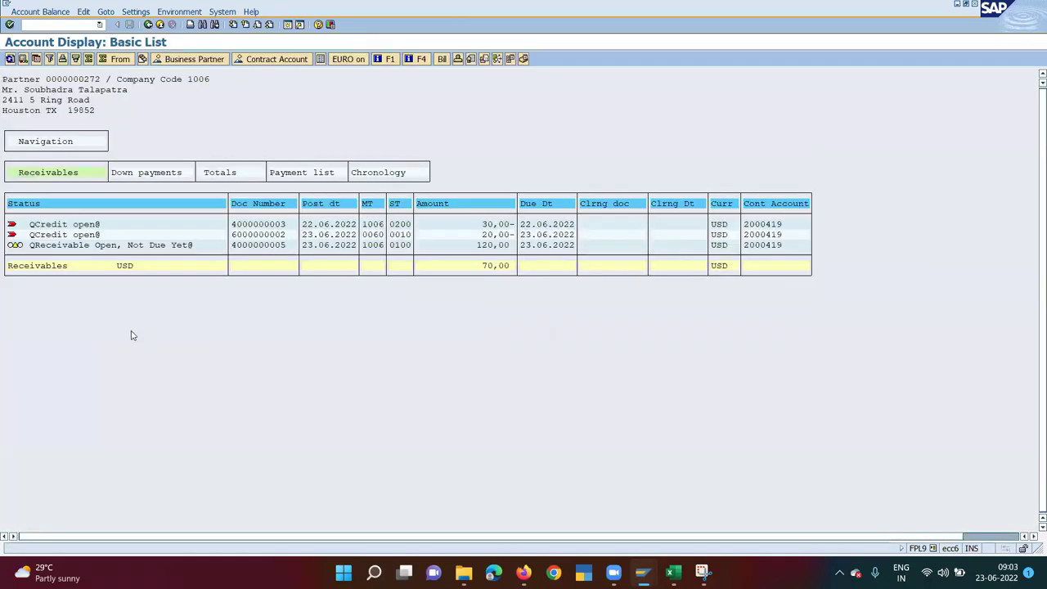
pyautogui.click(481, 247)
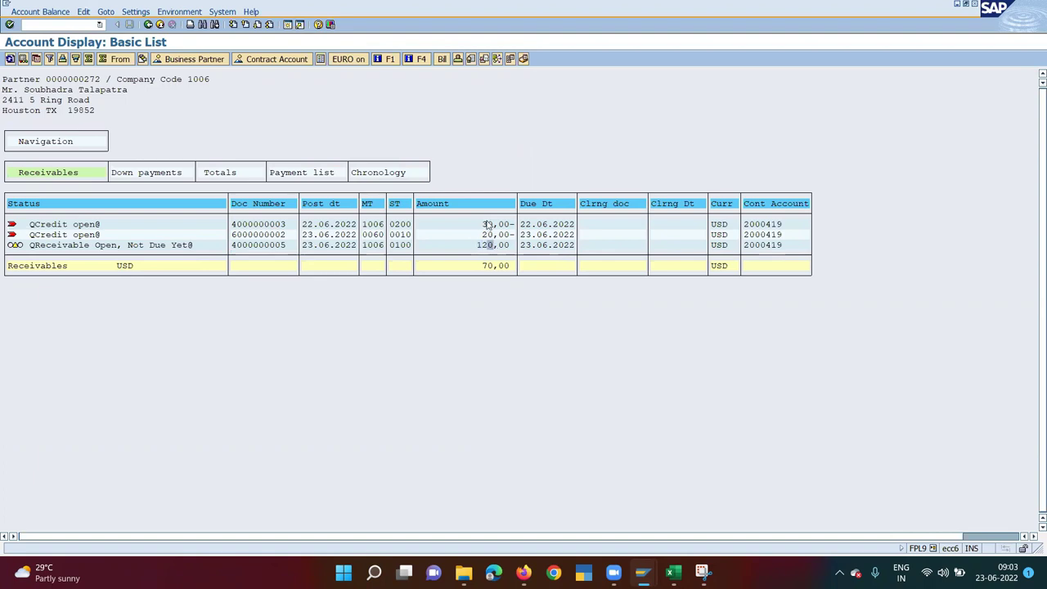
pyautogui.click(490, 234)
pyautogui.press('F3')
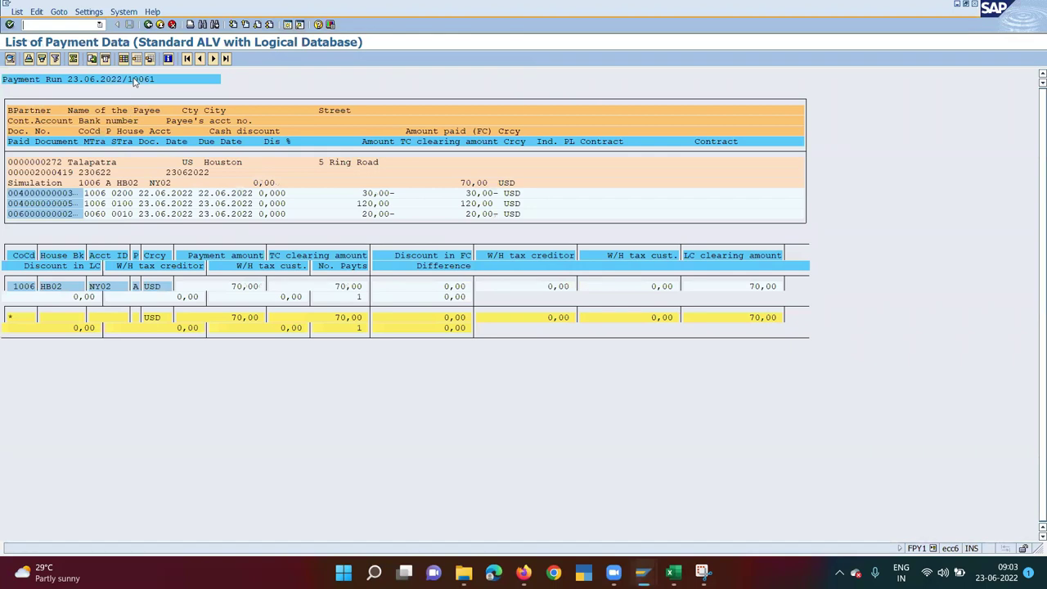
pyautogui.click(149, 25)
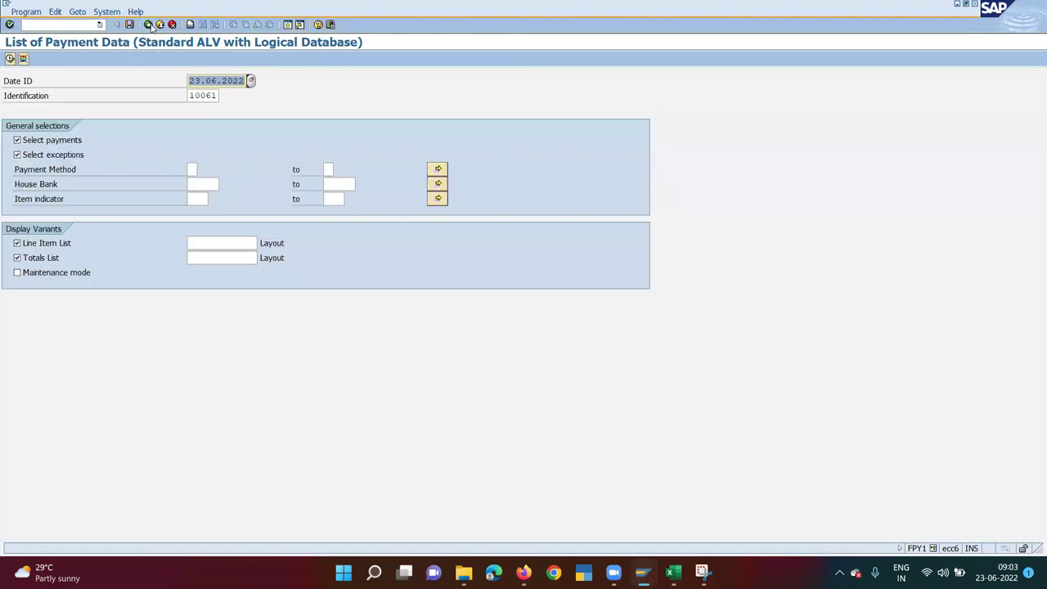
pyautogui.click(149, 25)
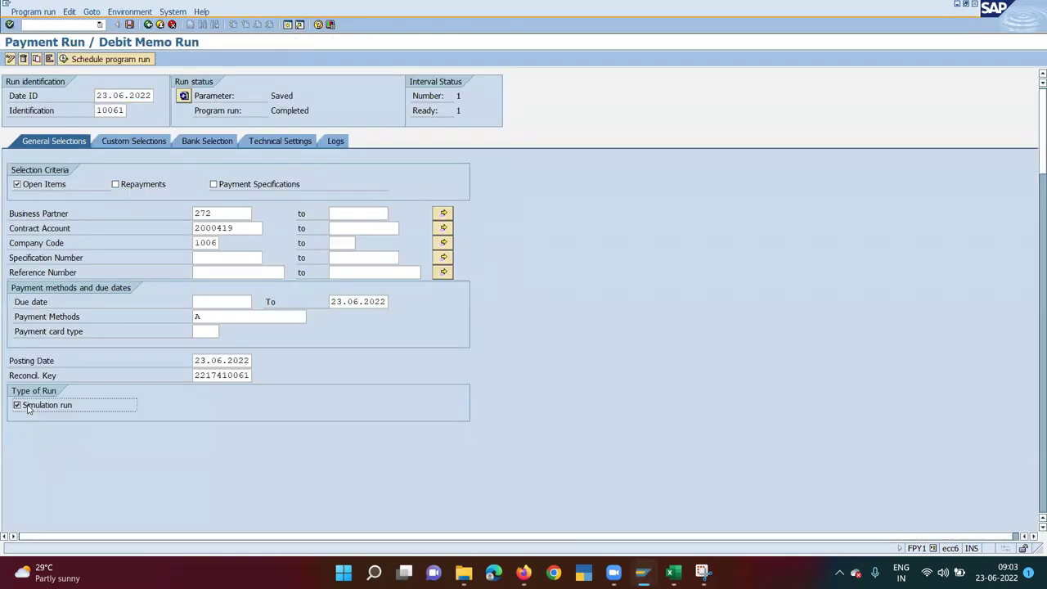
# - Turn off the simulation run option and try to schedule the payment run
pyautogui.click(126, 61)
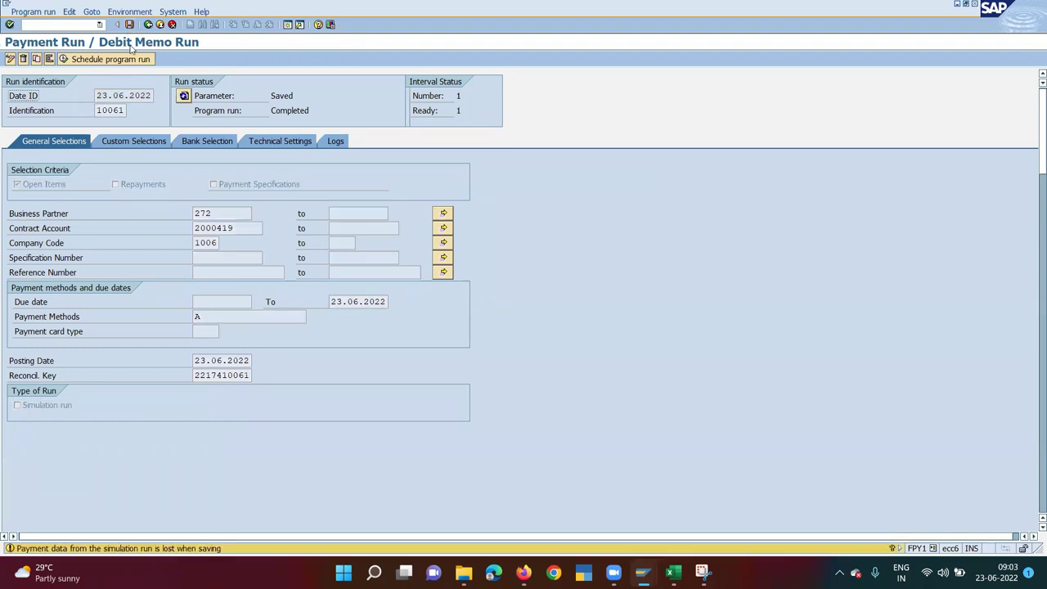
pyautogui.click(126, 61)
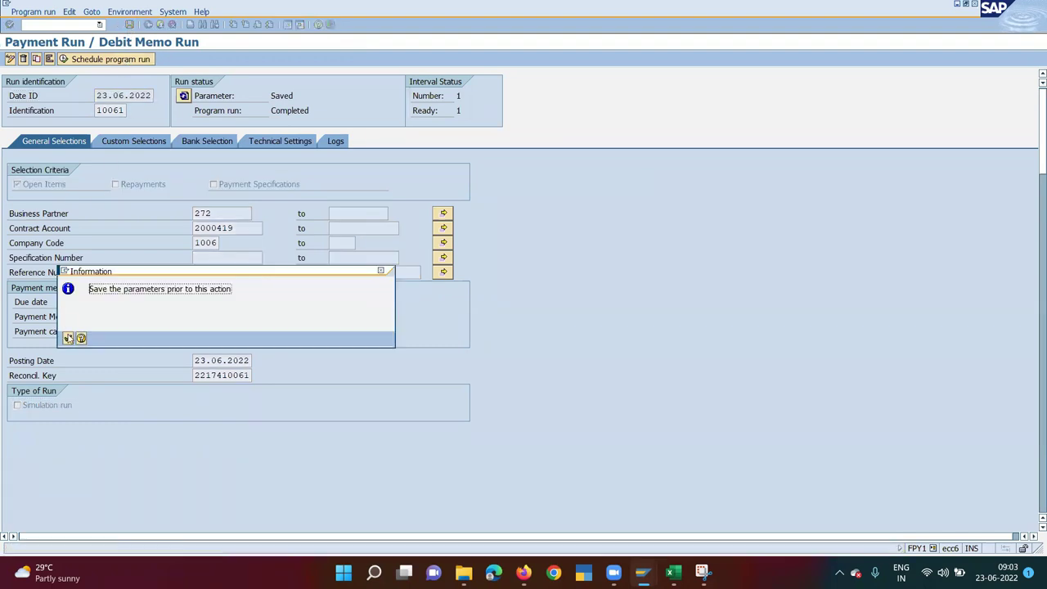
pyautogui.click(69, 338)
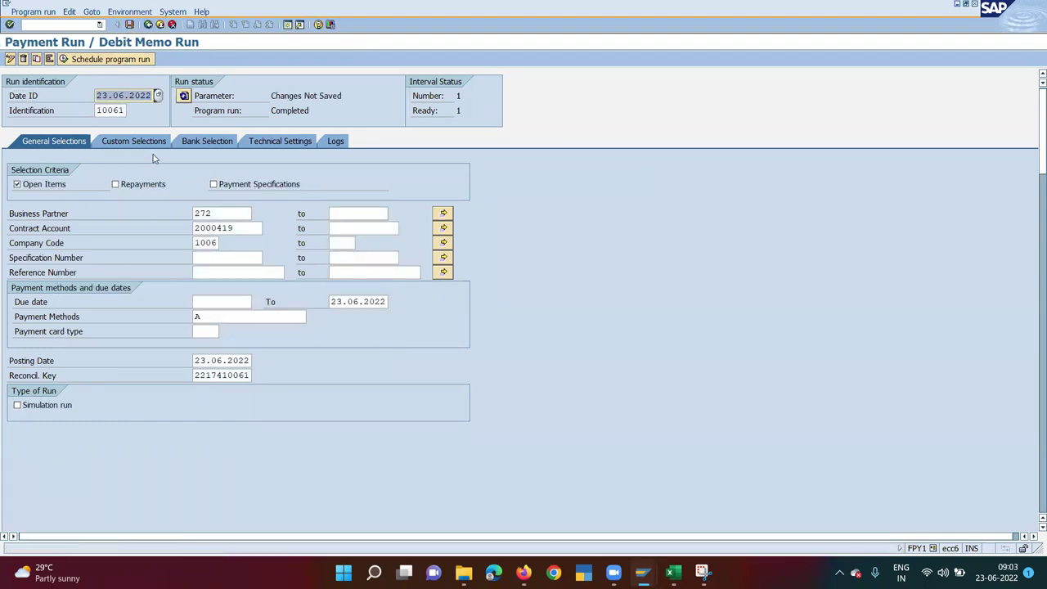
pyautogui.click(126, 59)
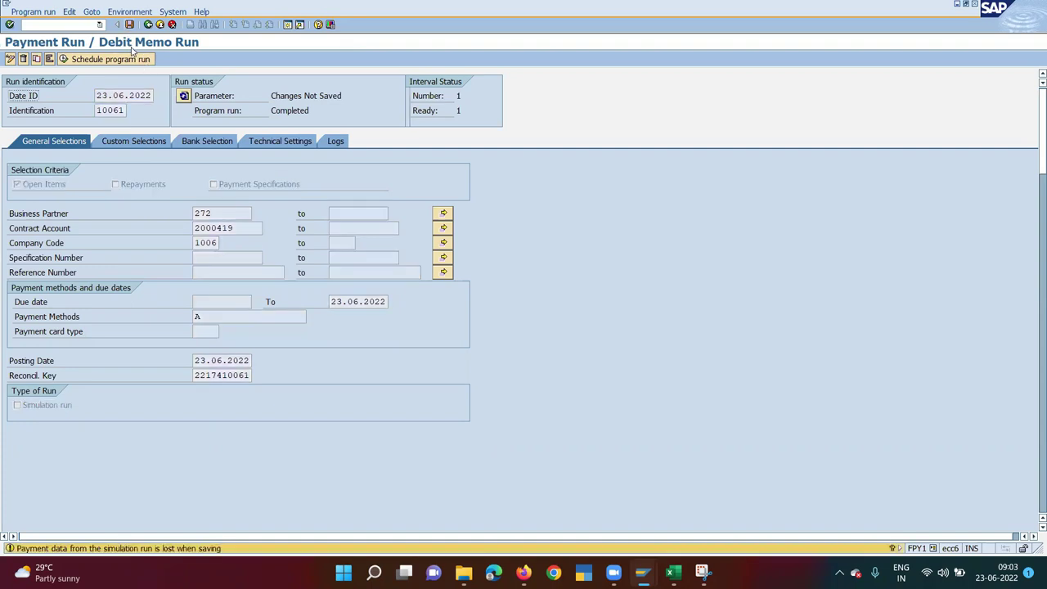
pyautogui.click(184, 96)
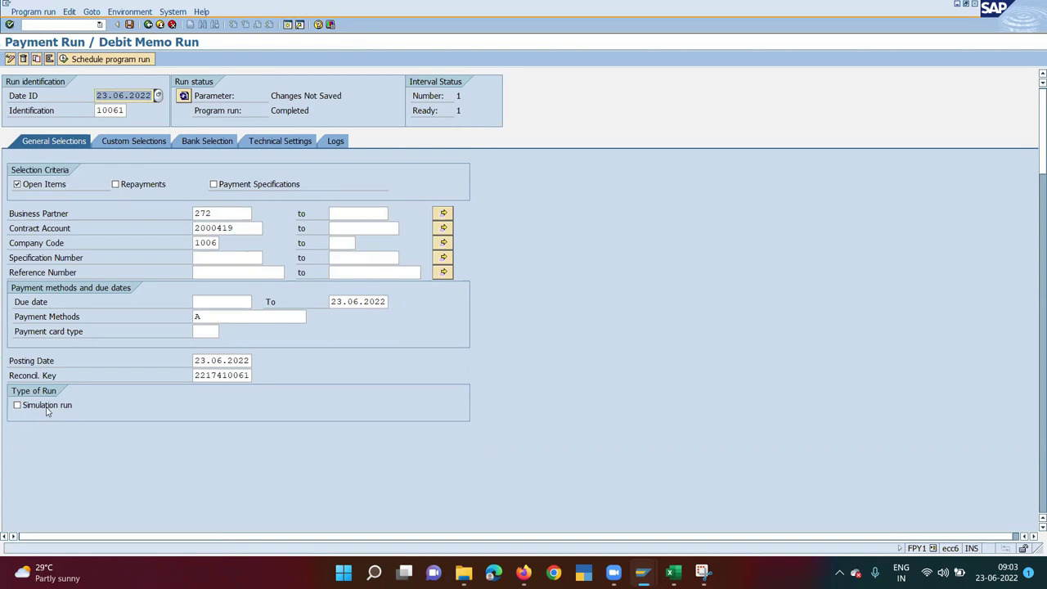
# - Display the payment list again, check the simulation payment line and return to the payment run
pyautogui.click(129, 11)
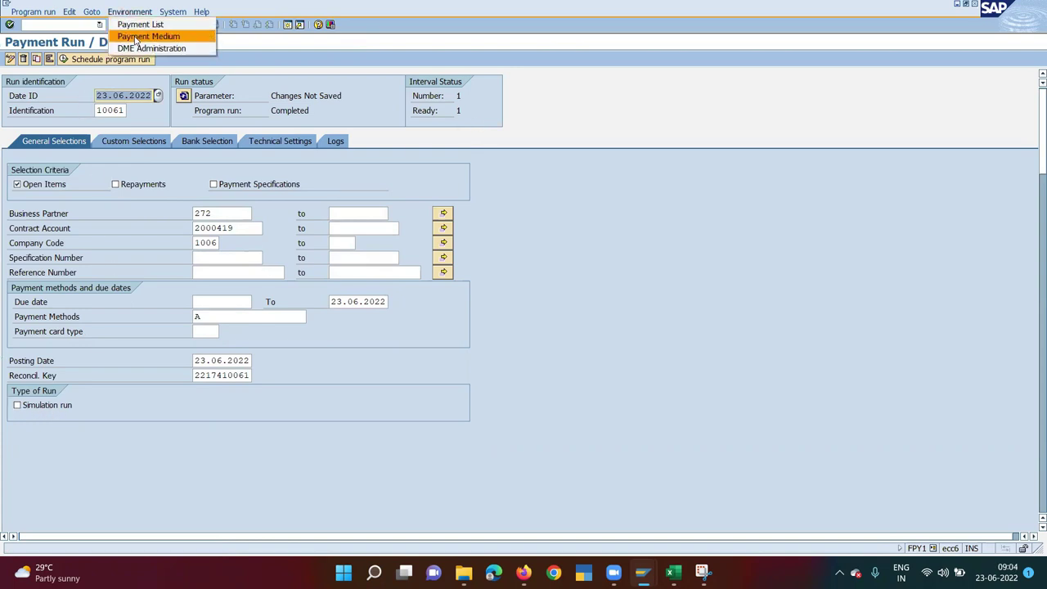
pyautogui.click(140, 25)
pyautogui.click(10, 58)
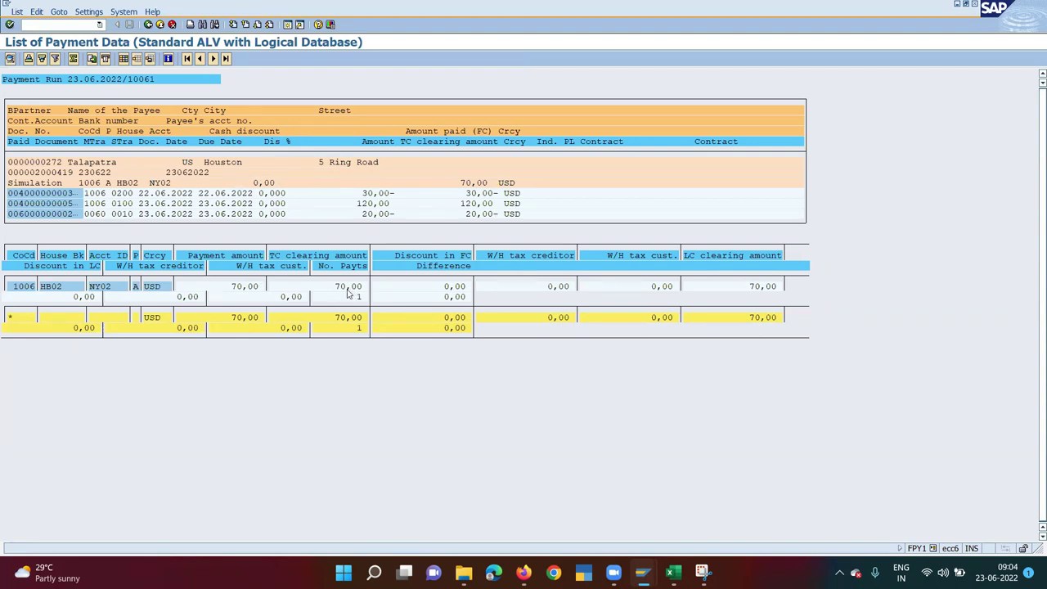
pyautogui.click(33, 183)
pyautogui.click(148, 25)
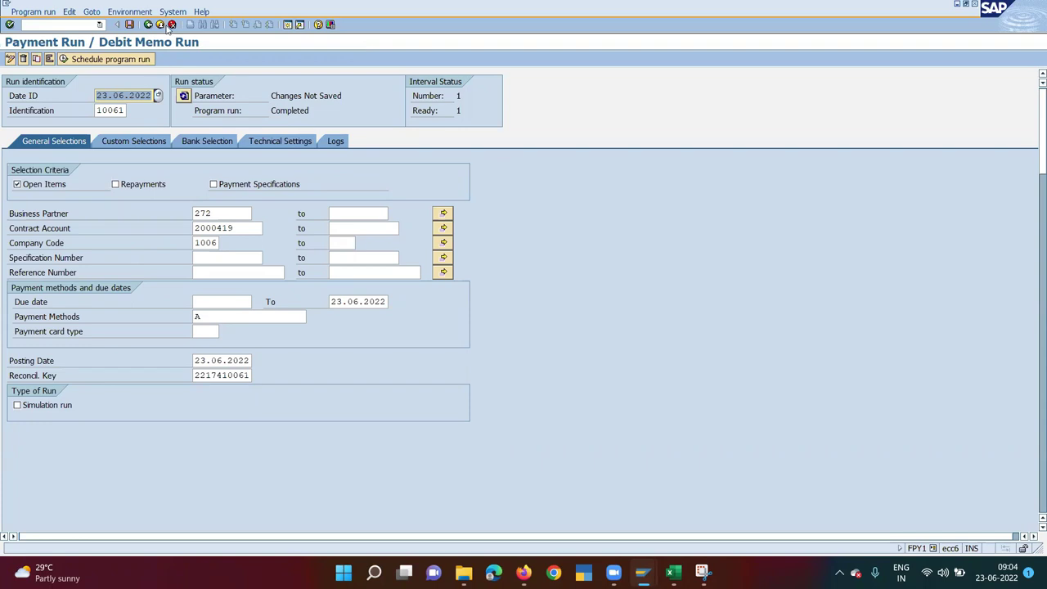
# - Save the changed run parameters and schedule the live payment run to start immediately in the background
pyautogui.click(147, 25)
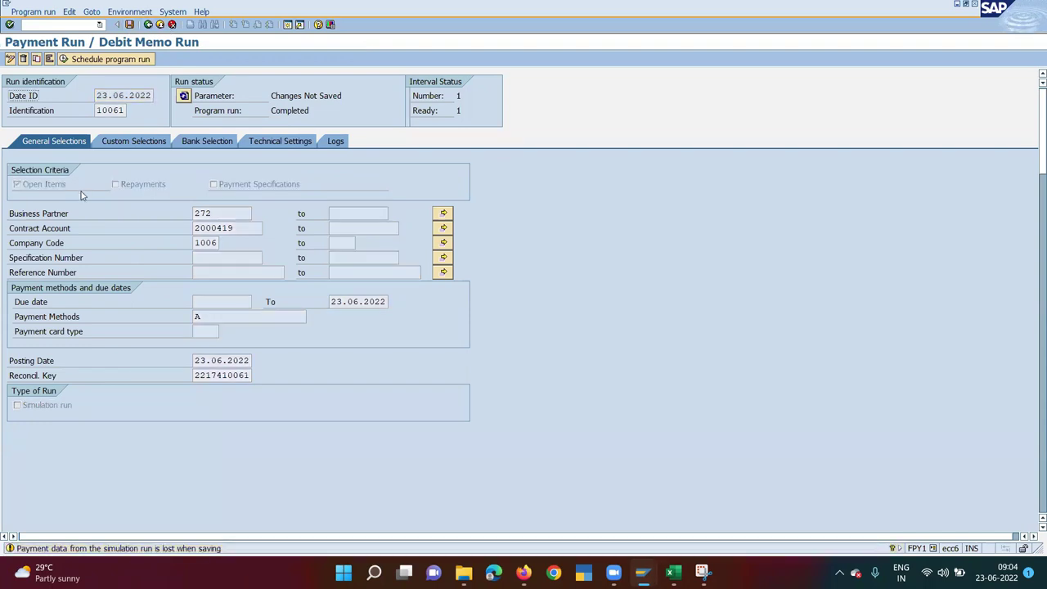
pyautogui.press('Return')
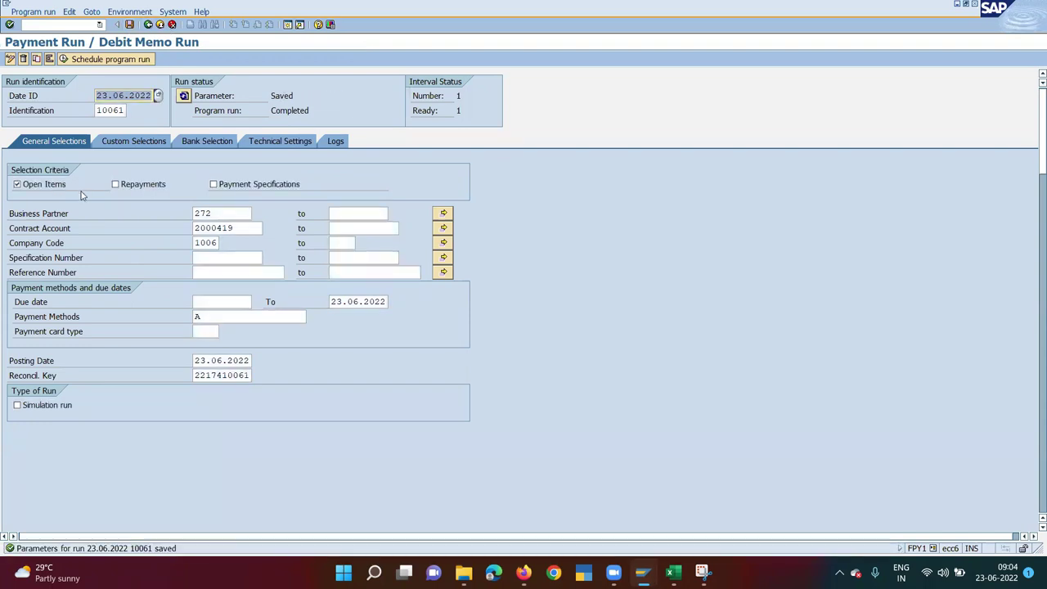
pyautogui.click(106, 60)
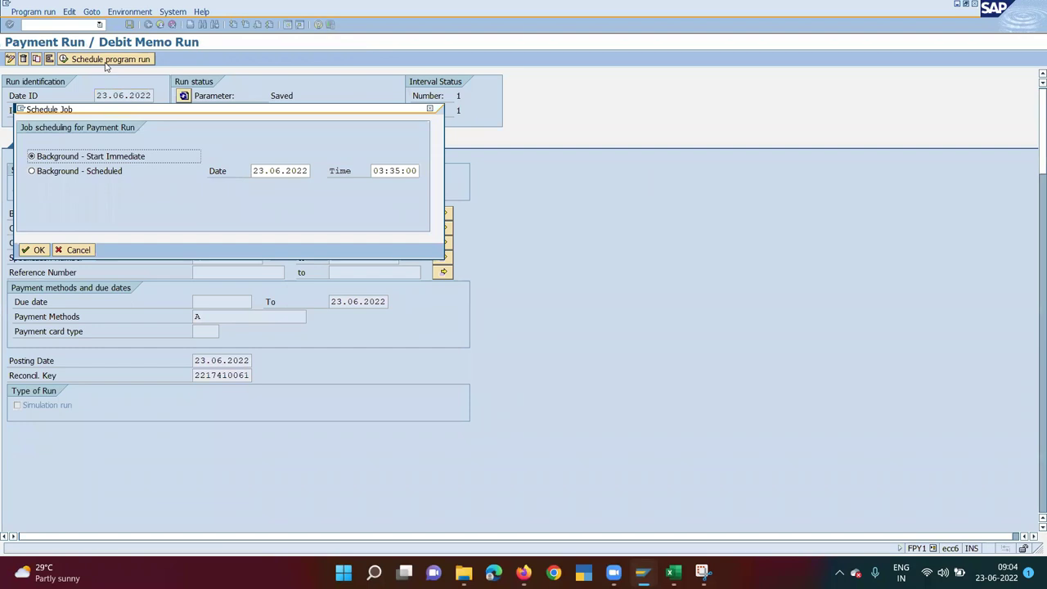
pyautogui.click(36, 250)
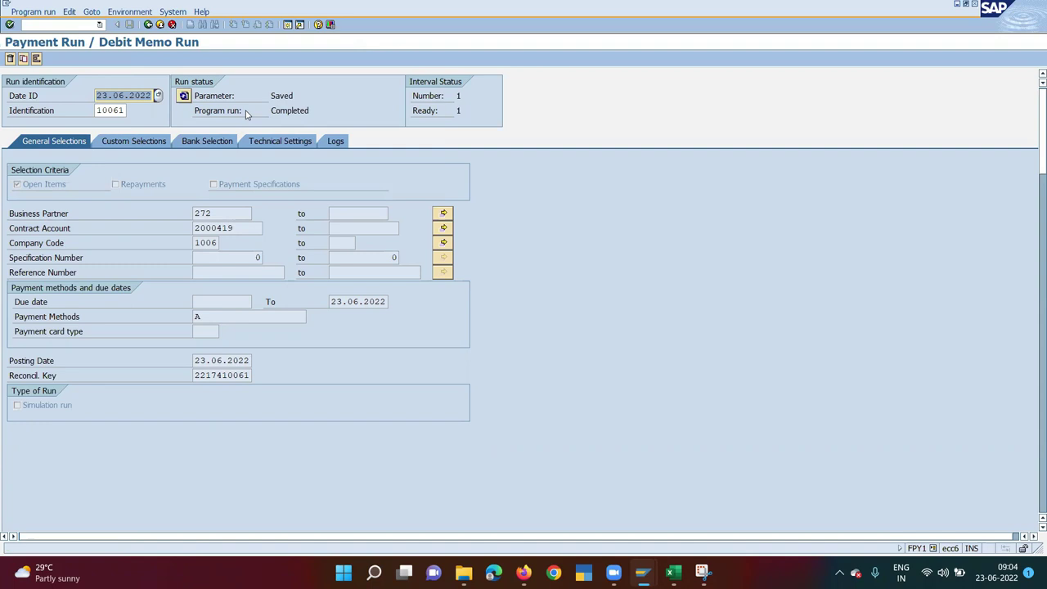
# - Check the live run's interval status, display its payment list and open the posted payment document
pyautogui.click(457, 110)
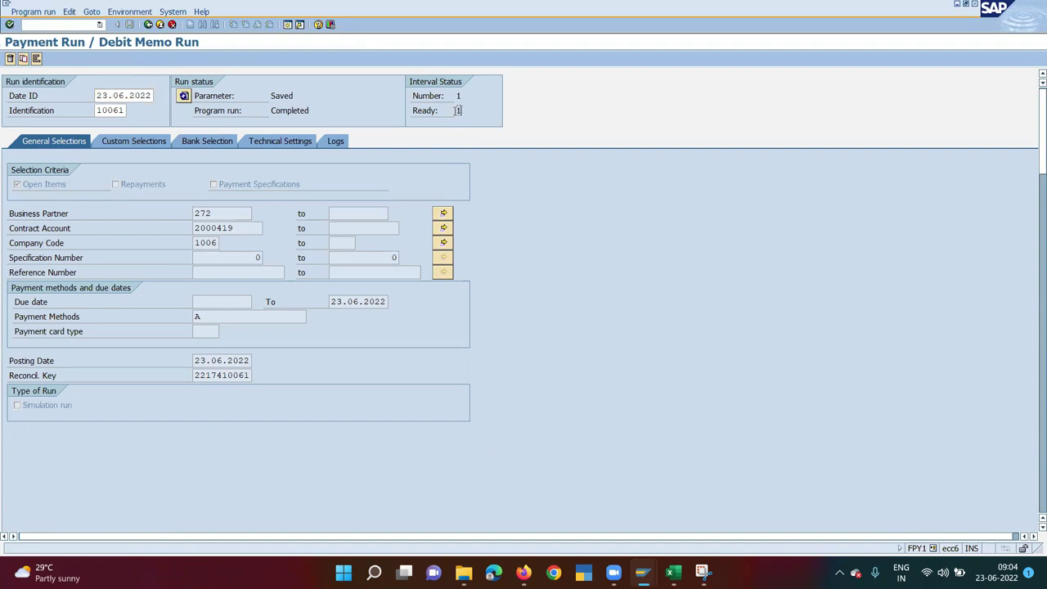
pyautogui.click(129, 11)
pyautogui.click(137, 22)
pyautogui.click(10, 59)
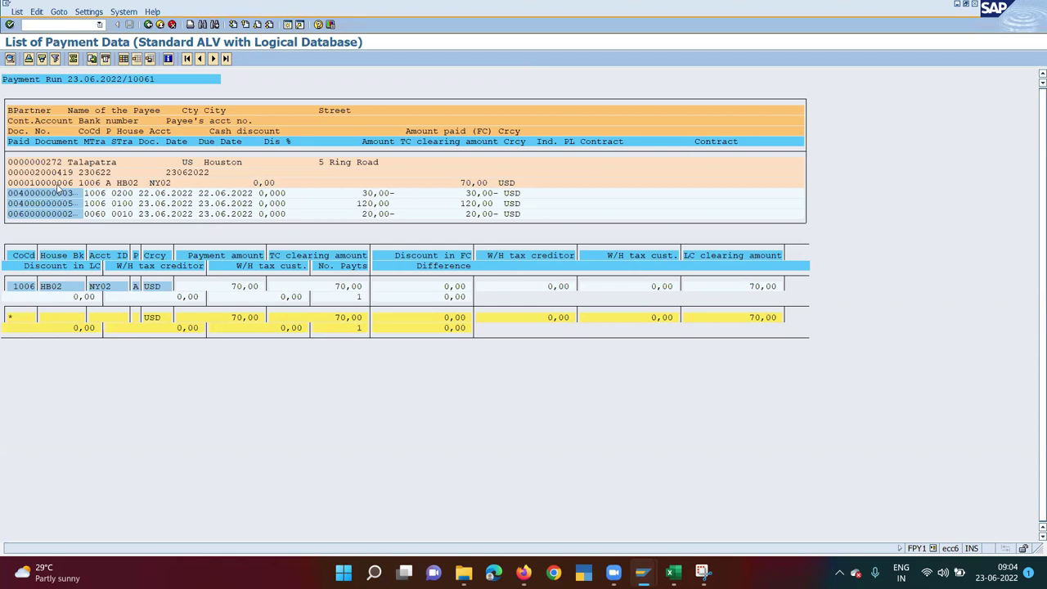
pyautogui.click(11, 185)
pyautogui.doubleClick(50, 183)
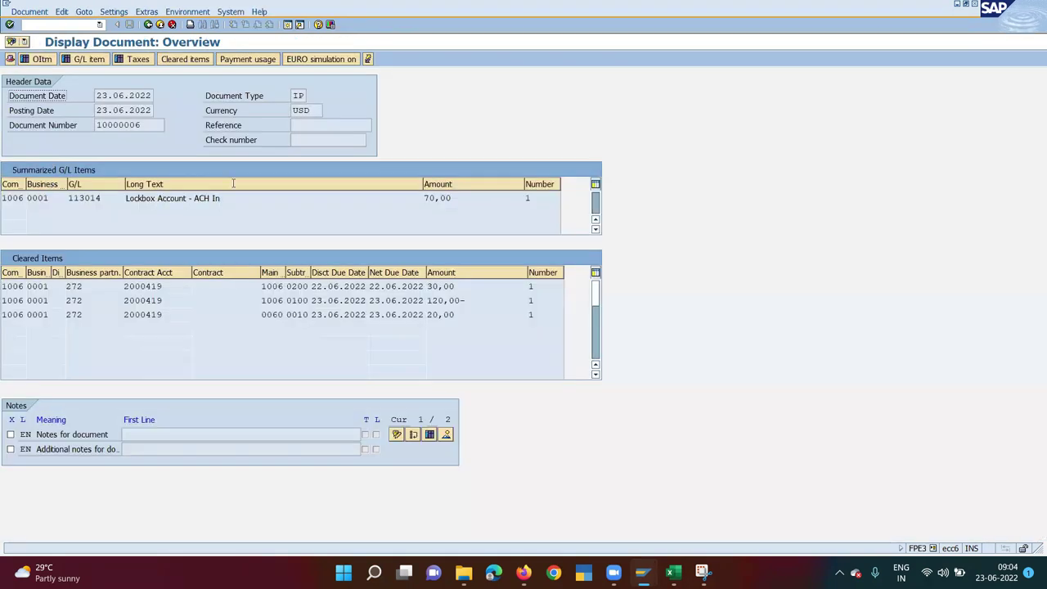
# - Examine the payment document's type, its G/L account, text and amount, and the amounts of the cleared items
pyautogui.click(307, 96)
pyautogui.doubleClick(296, 95)
pyautogui.moveTo(463, 201); pyautogui.dragTo(419, 190)
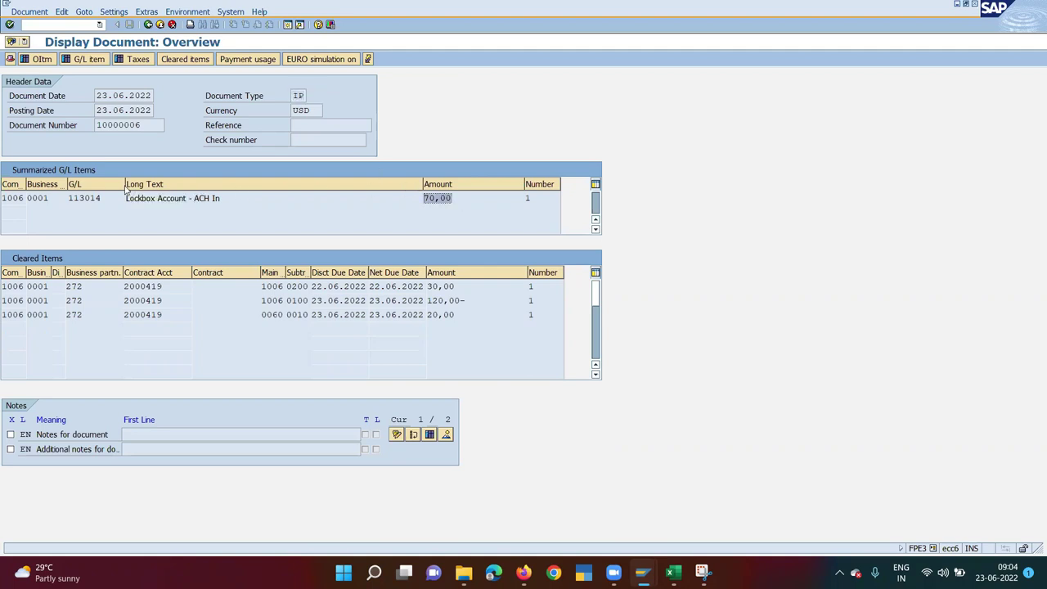
pyautogui.moveTo(109, 198); pyautogui.dragTo(58, 193)
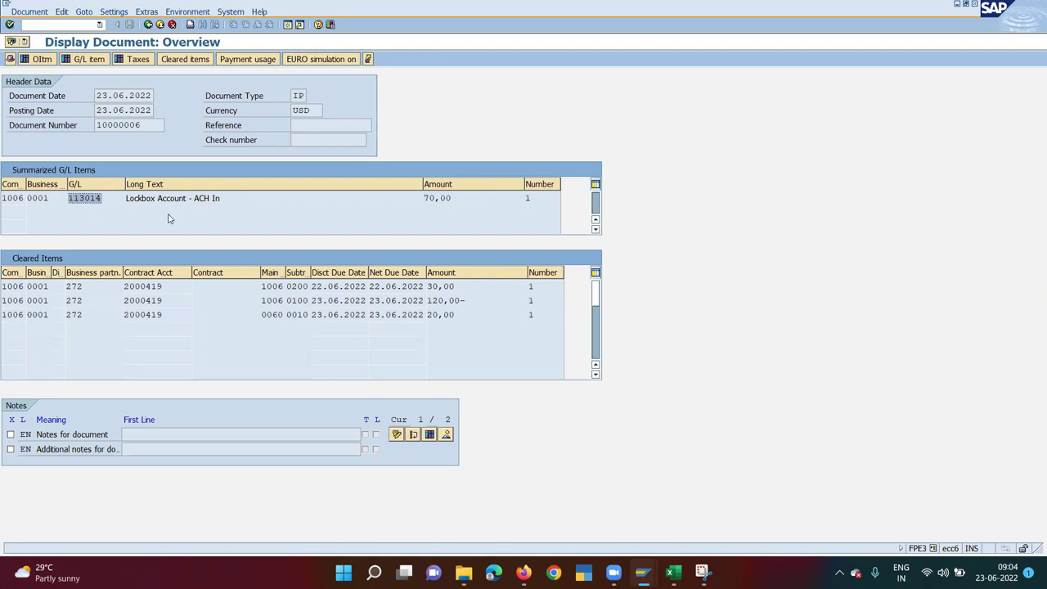
pyautogui.moveTo(142, 198); pyautogui.dragTo(219, 208)
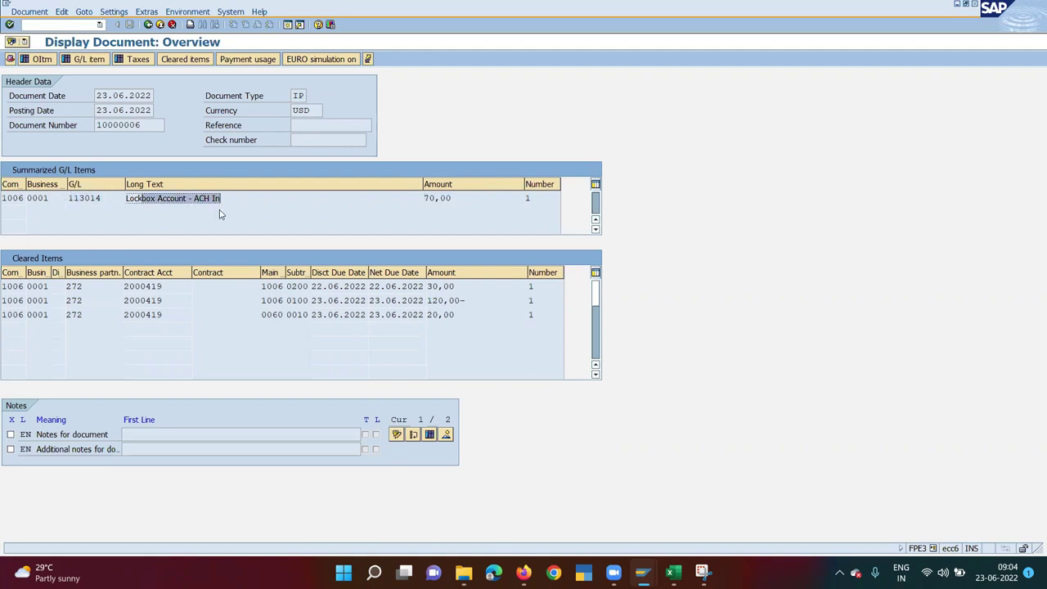
pyautogui.click(230, 199)
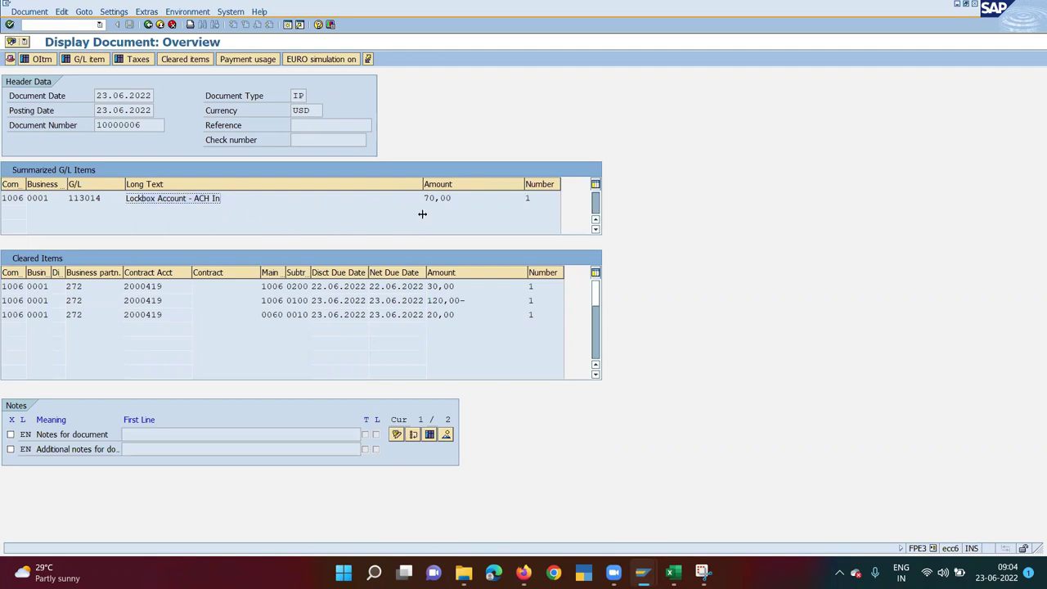
pyautogui.moveTo(456, 204); pyautogui.dragTo(422, 199)
pyautogui.moveTo(458, 287); pyautogui.dragTo(416, 314)
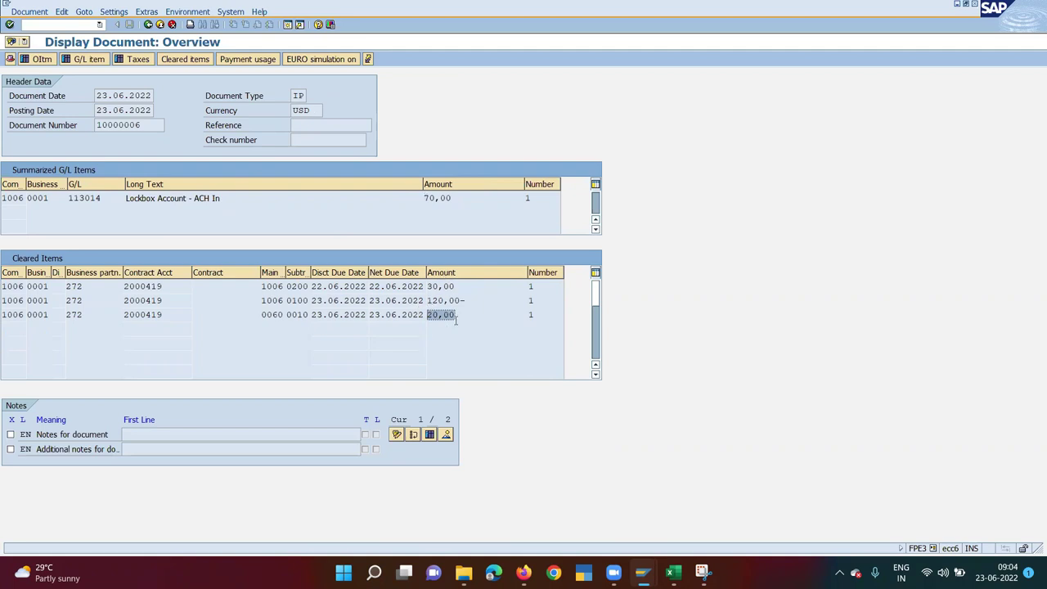
# - Switch to the partner's account balance display and reload its list of all open items
pyautogui.moveTo(643, 571)
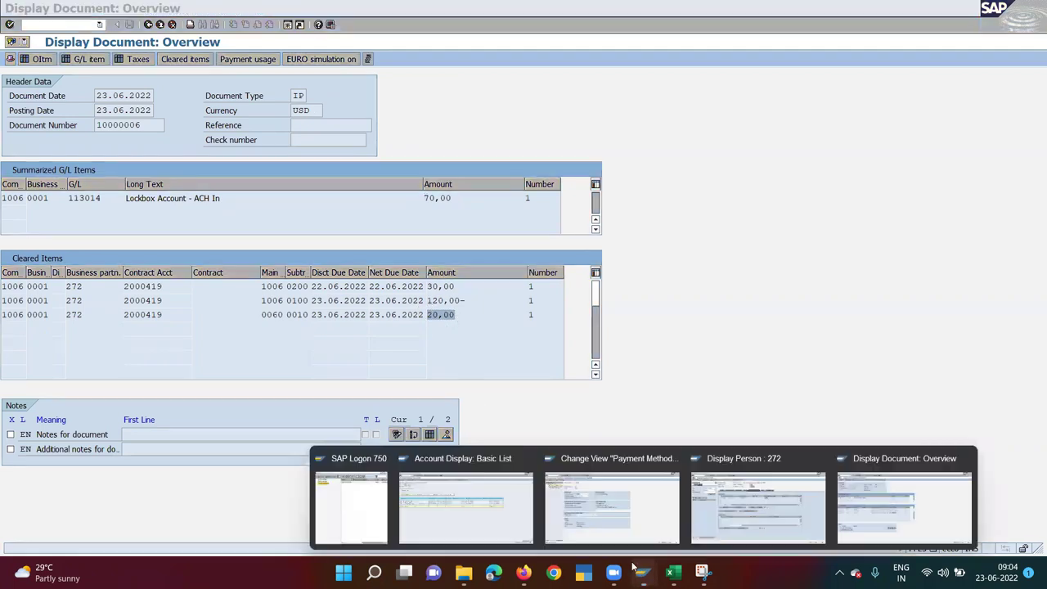
pyautogui.click(486, 529)
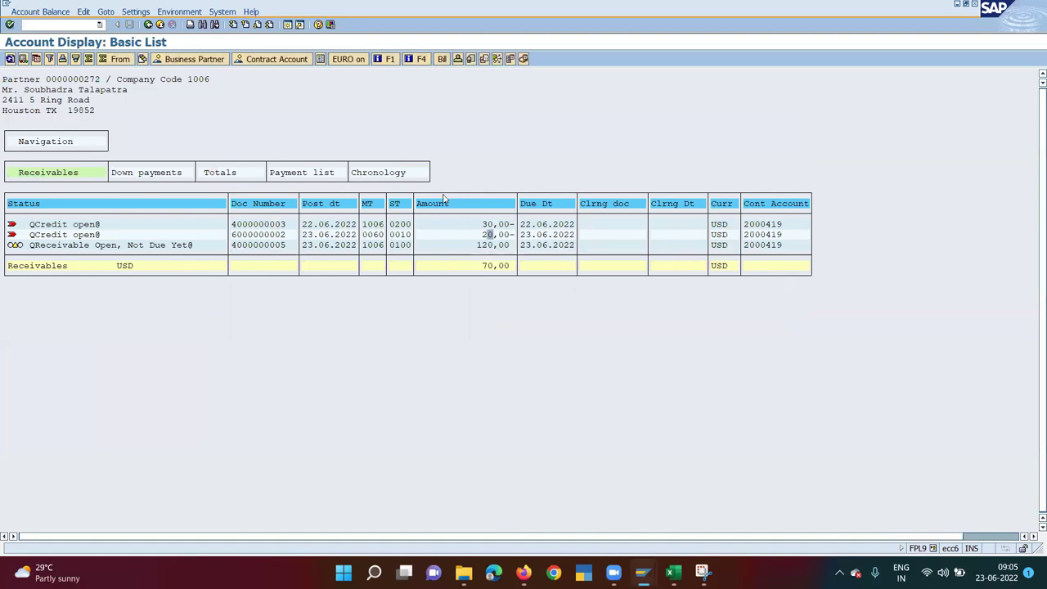
pyautogui.click(23, 59)
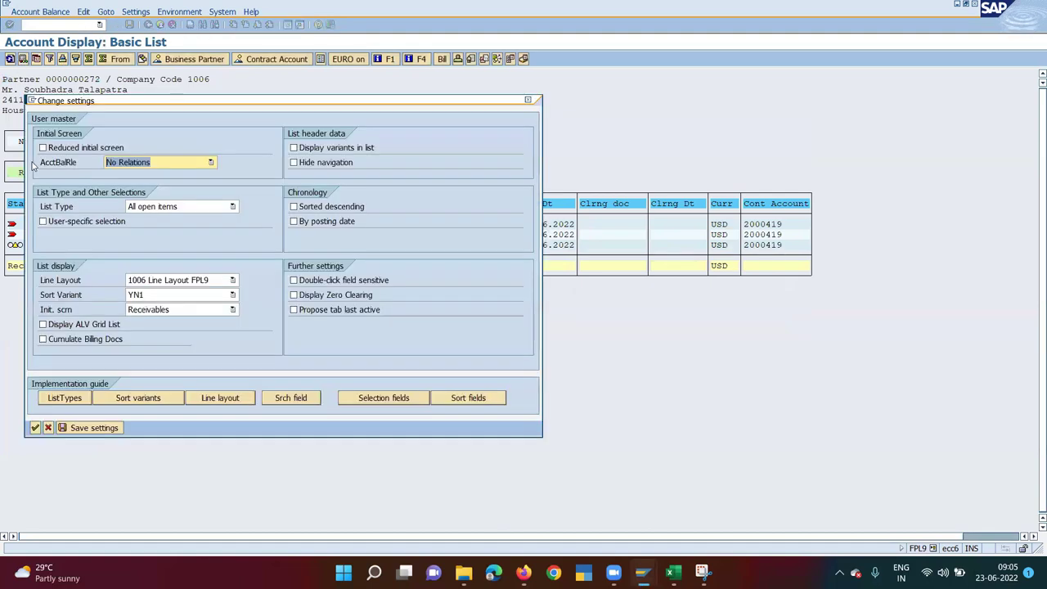
pyautogui.click(36, 428)
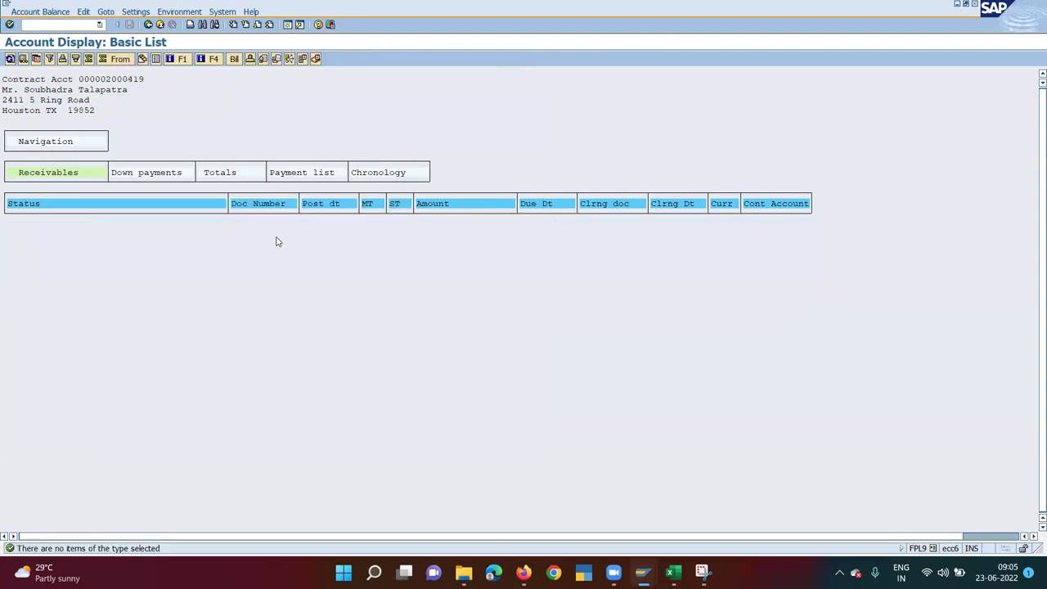
# - Redisplay the partner's account balance with list type All Items
pyautogui.click(148, 25)
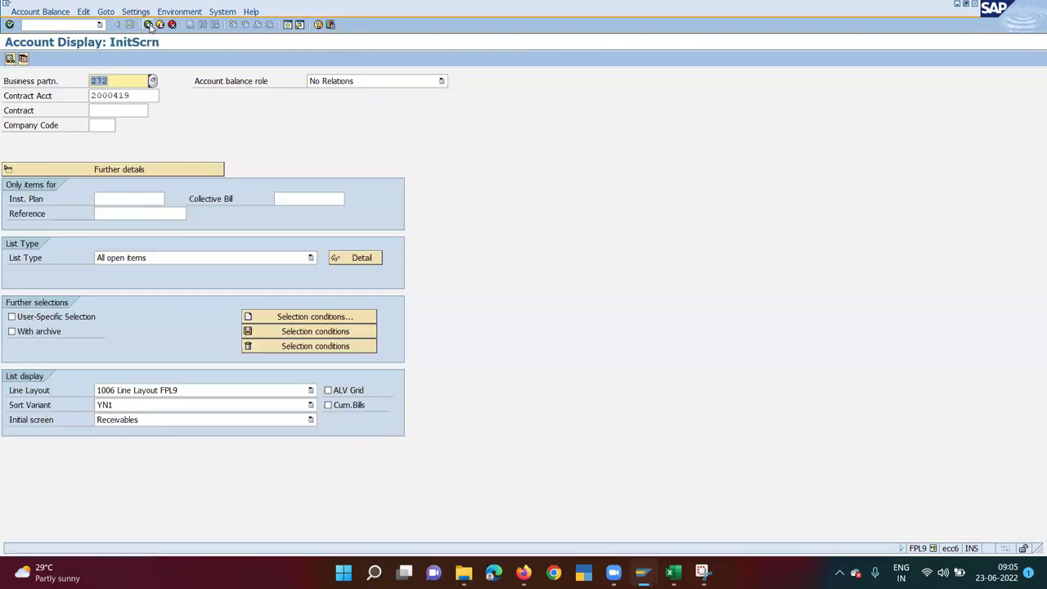
pyautogui.click(167, 259)
pyautogui.click(137, 274)
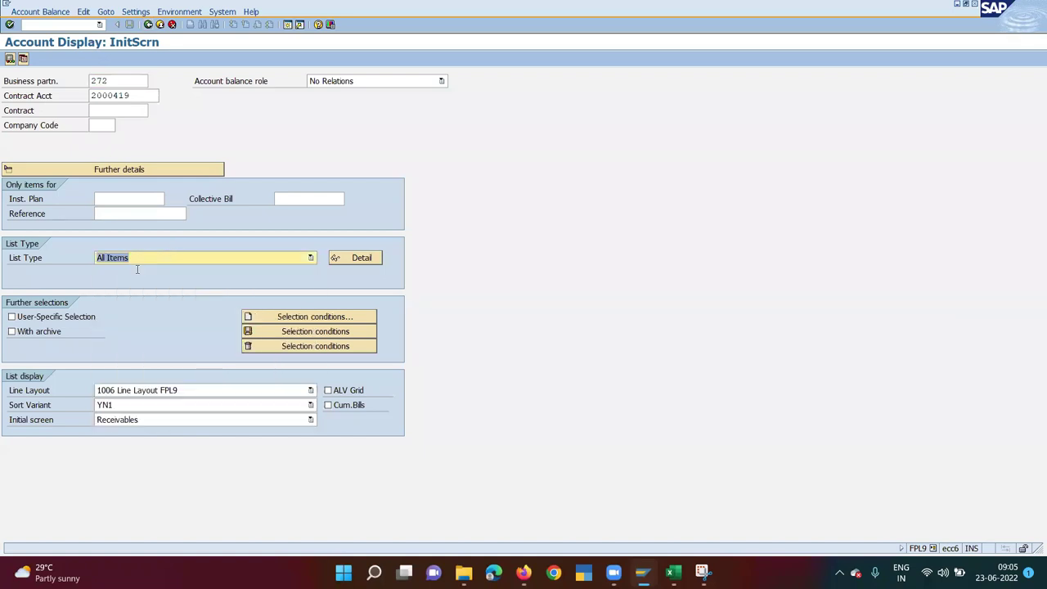
pyautogui.press('F8')
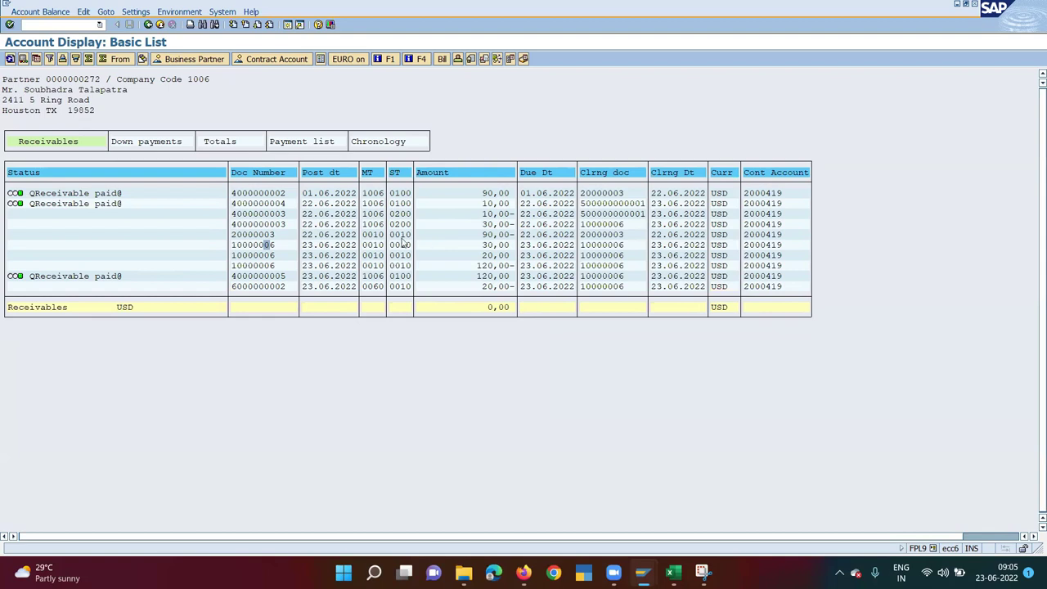
# - Filter the account balance to the items cleared by the new payment document and check their contract account
pyautogui.click(615, 244)
pyautogui.click(49, 60)
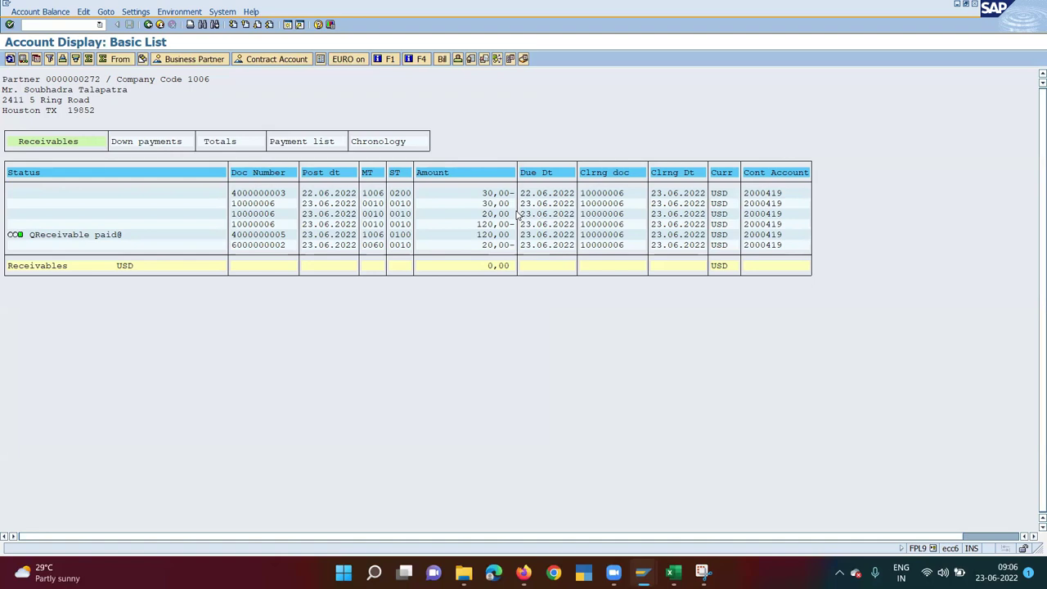
pyautogui.click(778, 194)
pyautogui.click(768, 194)
pyautogui.click(757, 194)
pyautogui.click(767, 197)
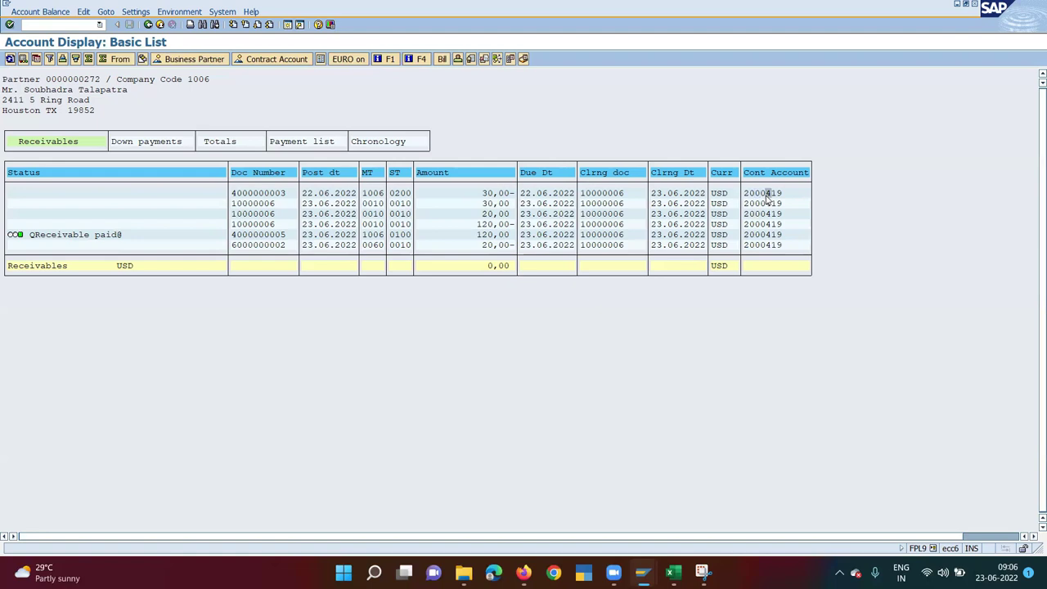